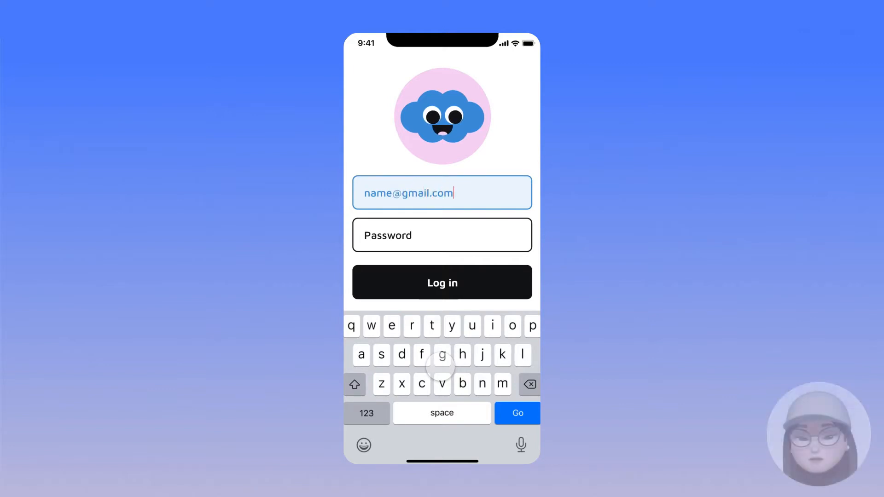
Enter the account password in the login prototype, return focus to the email field and submit the login
{"action": "left_click", "coordinate": [428, 236]}
{"action": "type", "text": "•"}
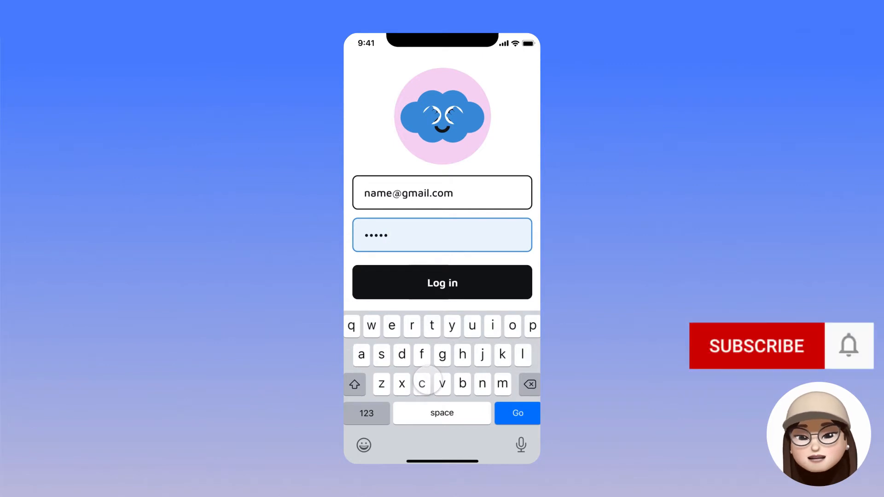
{"action": "left_click", "coordinate": [426, 192]}
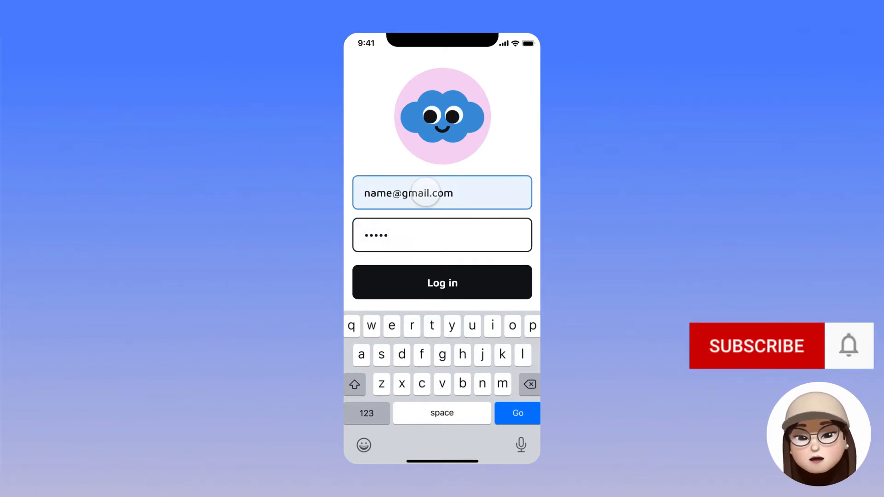
{"action": "left_click", "coordinate": [428, 281]}
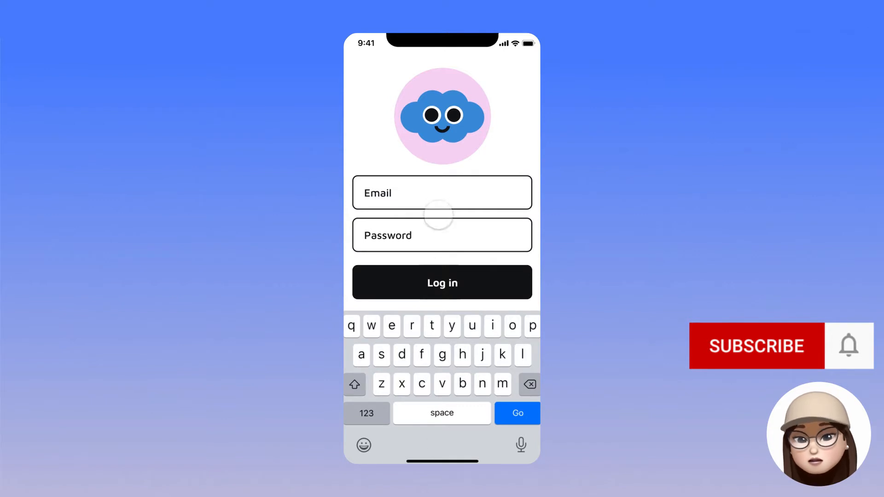
Enter a sample e-mail address in the login prototype's email field to watch the character react
{"action": "left_click", "coordinate": [438, 191]}
{"action": "type", "text": "n"}
{"action": "key", "text": "BackSpace"}
{"action": "type", "text": "name@gm"}
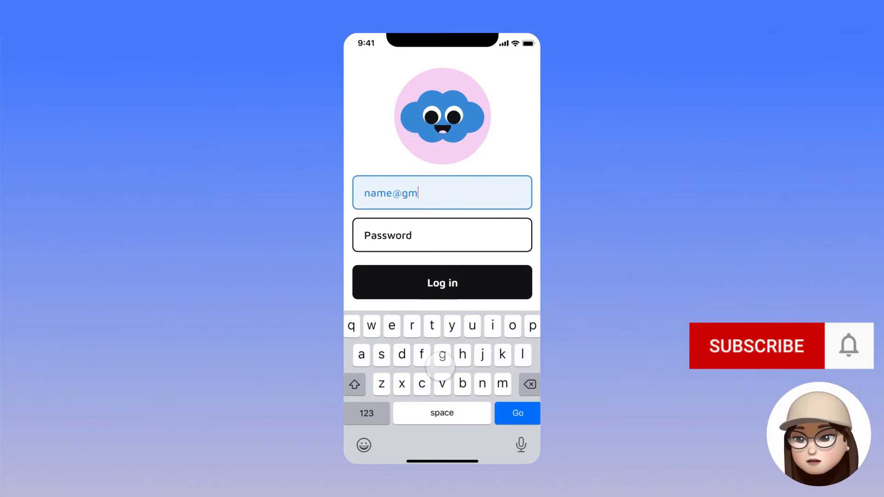
{"action": "type", "text": "ail.com"}
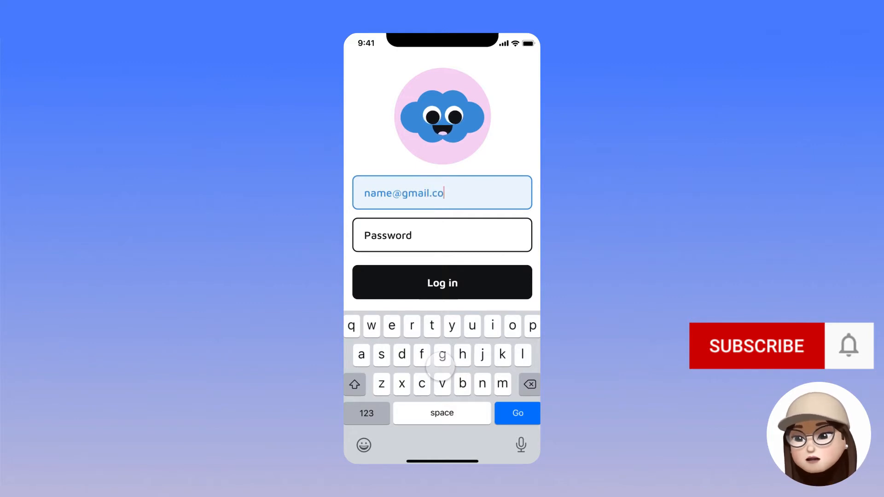
Delete the domain part of the address in the email field and enter it again
{"action": "key", "text": "BackSpace"}
{"action": "key", "text": "BackSpace"}
{"action": "key", "text": "BackSpace"}
{"action": "key", "text": "BackSpace"}
{"action": "key", "text": "BackSpace"}
{"action": "key", "text": "BackSpace"}
{"action": "key", "text": "BackSpace"}
{"action": "key", "text": "BackSpace"}
{"action": "key", "text": "BackSpace"}
{"action": "key", "text": "BackSpace"}
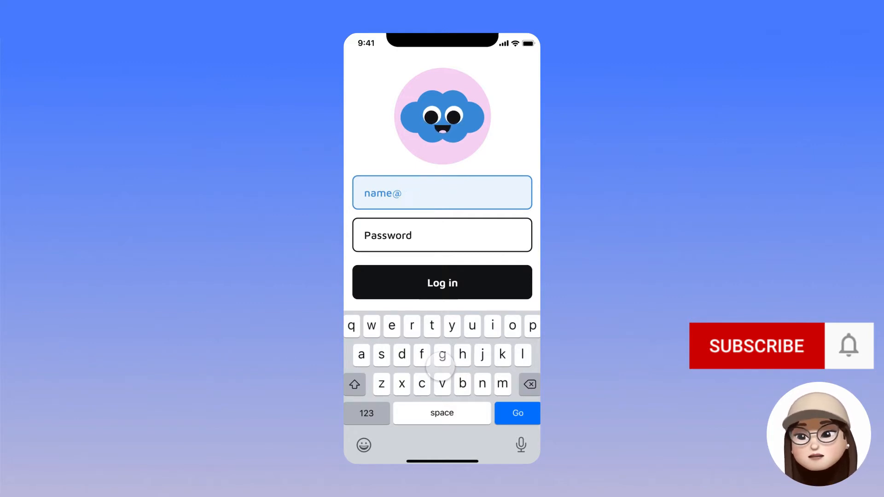
{"action": "type", "text": "gmail.com"}
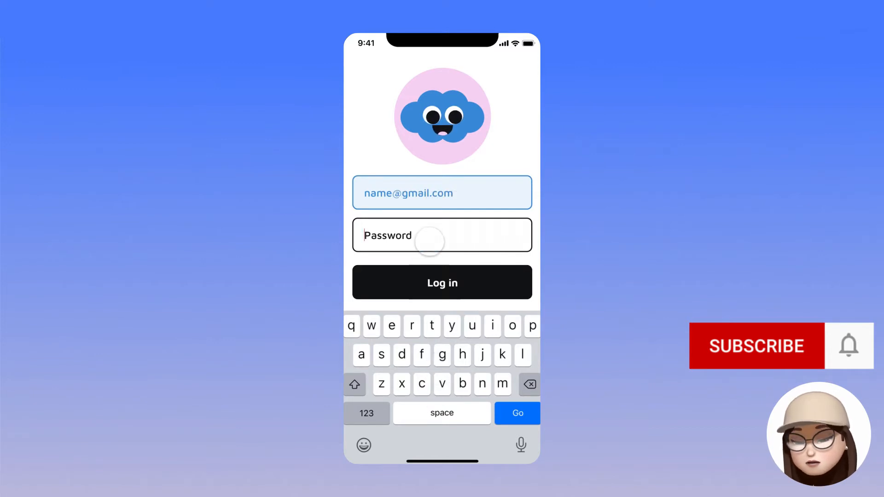
Enter the password in the prototype's password field and move the focus back to the email field
{"action": "left_click", "coordinate": [426, 234]}
{"action": "type", "text": "••"}
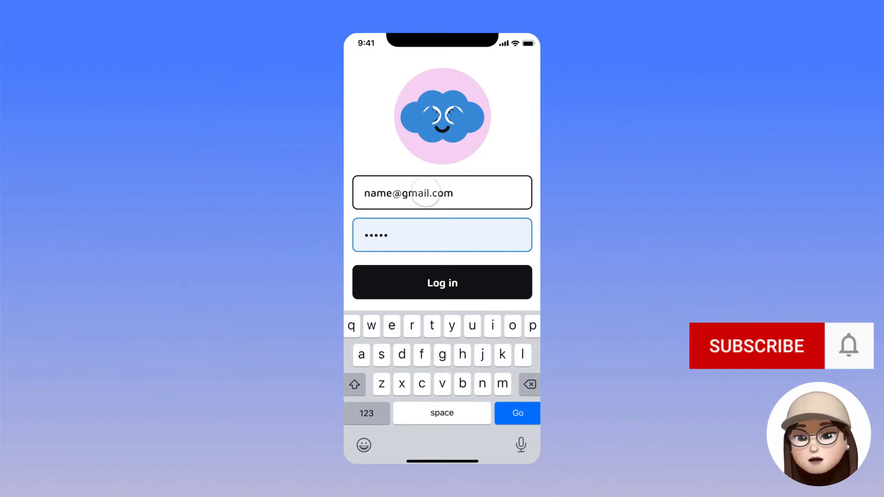
{"action": "left_click", "coordinate": [427, 193]}
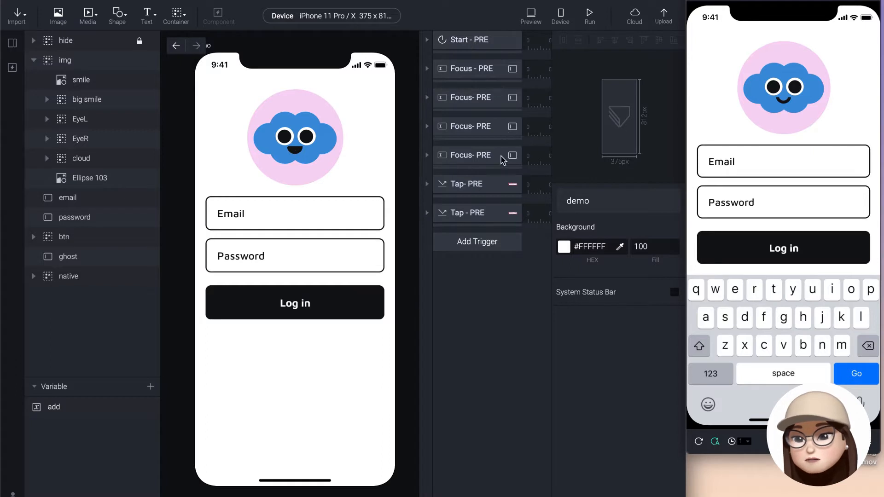
Check the focus states of the email and password fields in the preview and release the focus
{"action": "left_click", "coordinate": [709, 168]}
{"action": "left_click", "coordinate": [737, 206]}
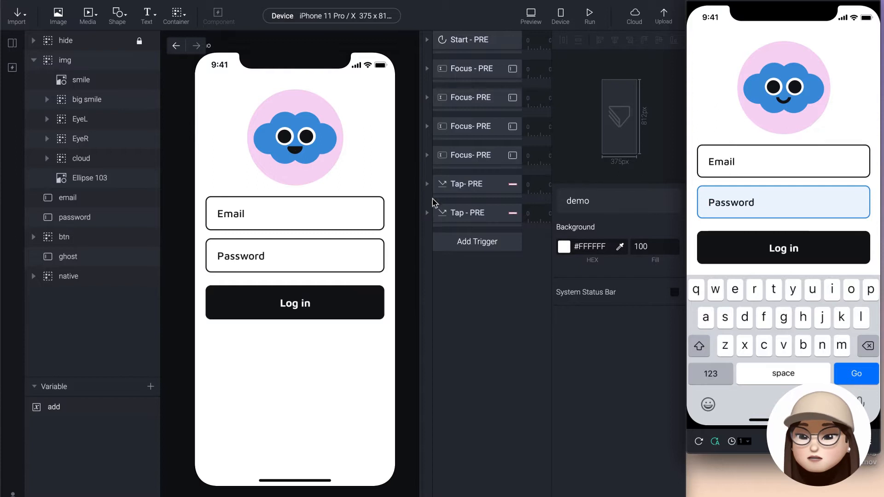
{"action": "left_click", "coordinate": [410, 208]}
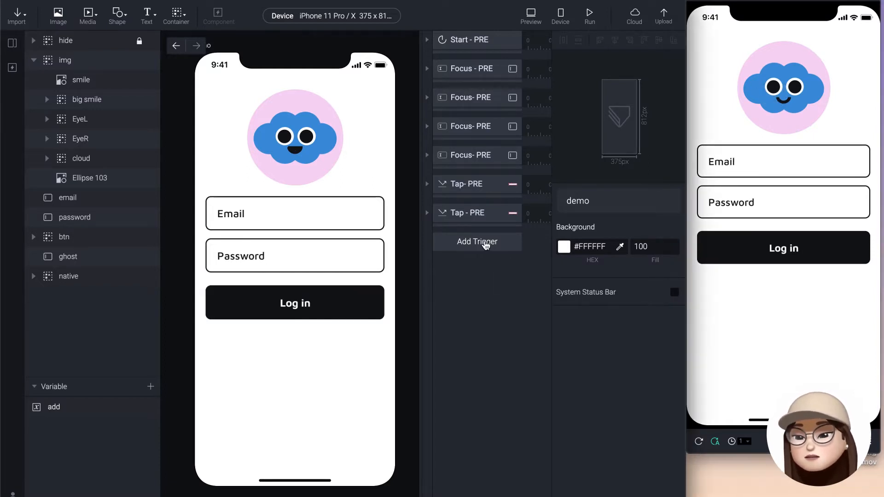
Add a Focus trigger and assign it to the email layer with Focus In
{"action": "left_click", "coordinate": [486, 245]}
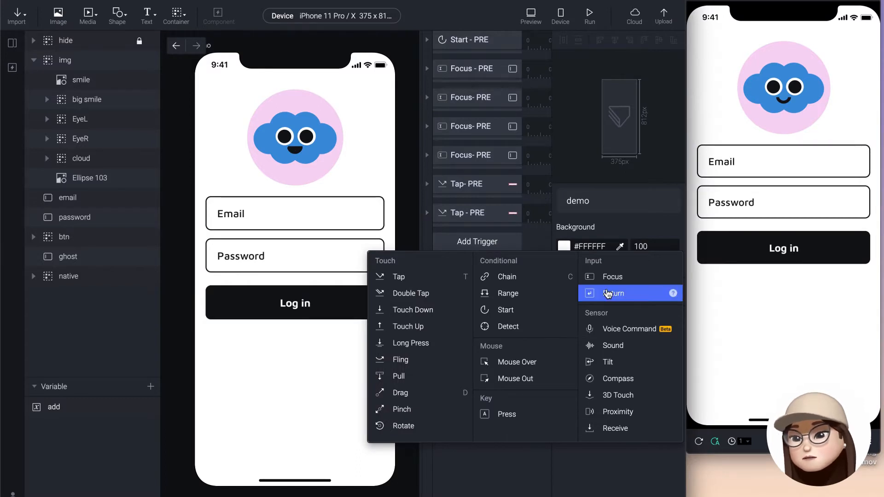
{"action": "left_click", "coordinate": [623, 278]}
{"action": "left_click", "coordinate": [609, 222]}
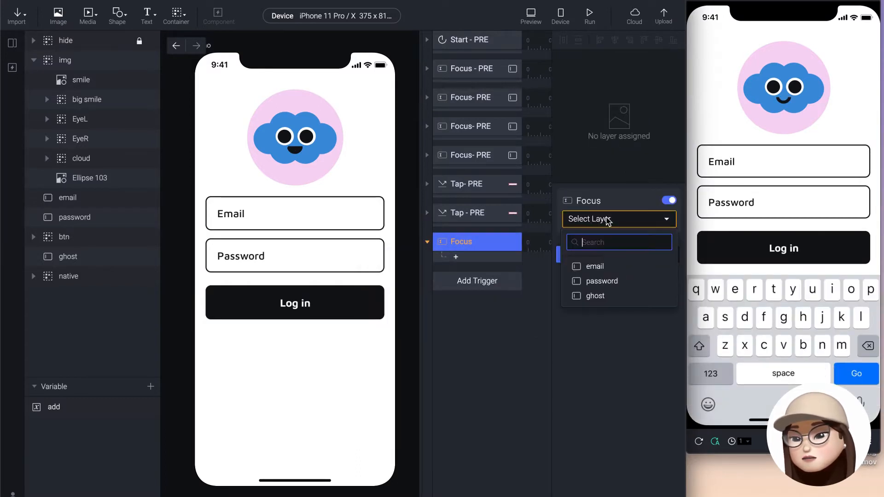
{"action": "left_click", "coordinate": [602, 266]}
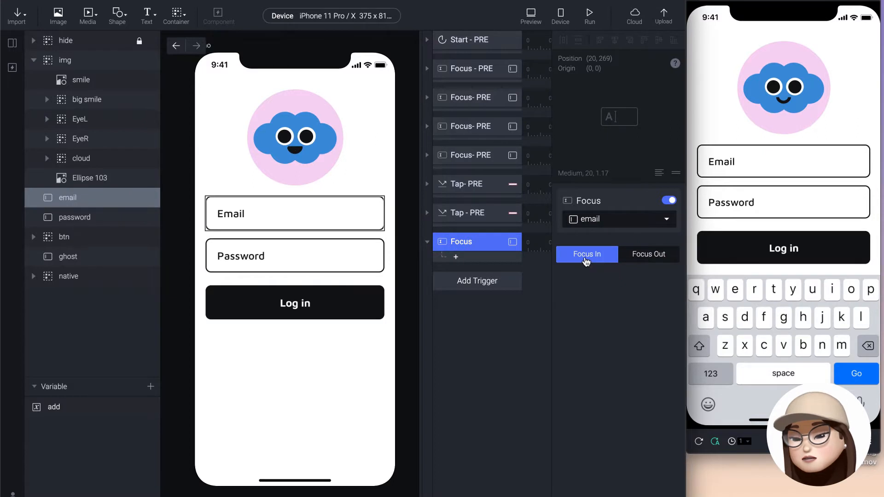
Add a Move response for pupilL to the email Focus trigger, moving to Y 22, and test it in the preview
{"action": "left_click", "coordinate": [463, 260]}
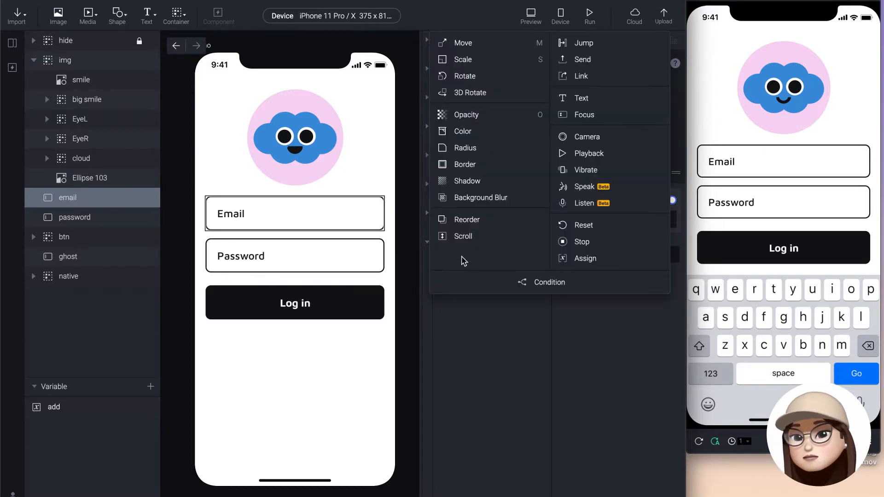
{"action": "left_click", "coordinate": [497, 40]}
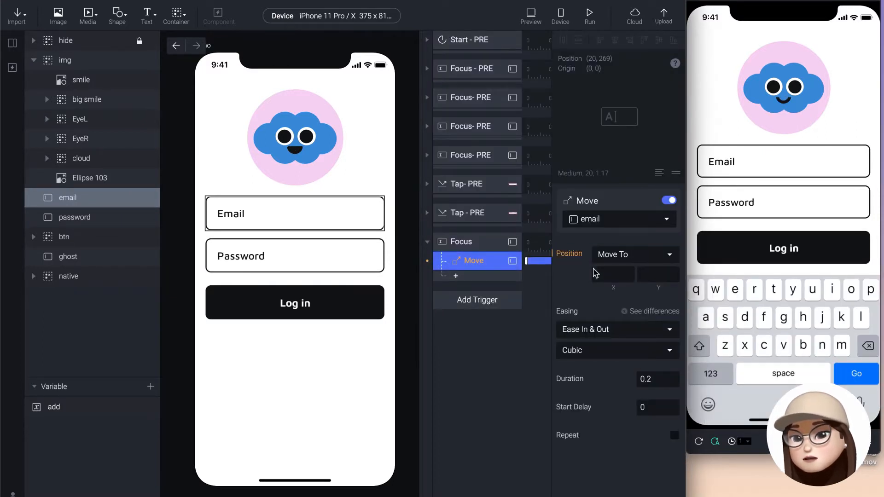
{"action": "left_click", "coordinate": [615, 223]}
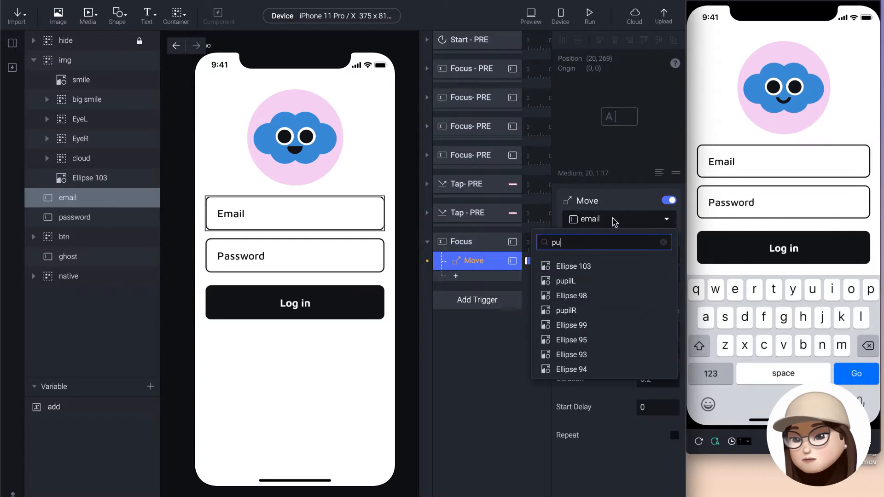
{"action": "type", "text": "pu"}
{"action": "left_click", "coordinate": [598, 267]}
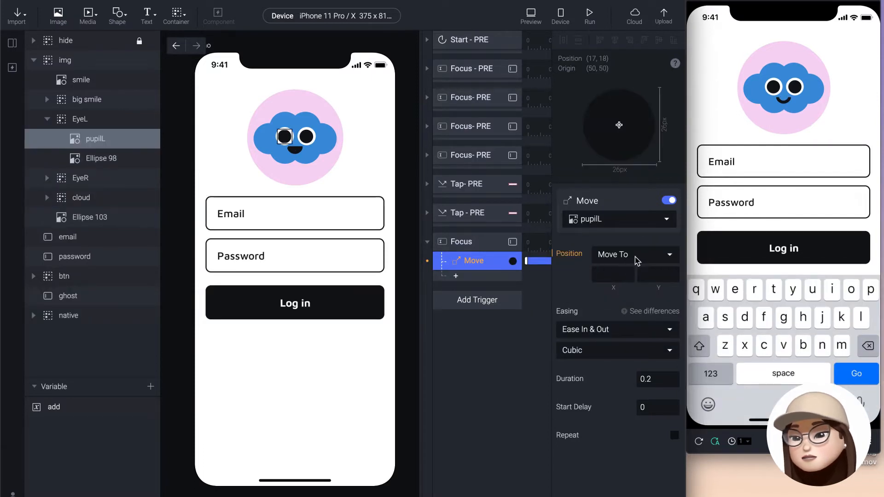
{"action": "left_click", "coordinate": [651, 278]}
{"action": "key", "text": "Return"}
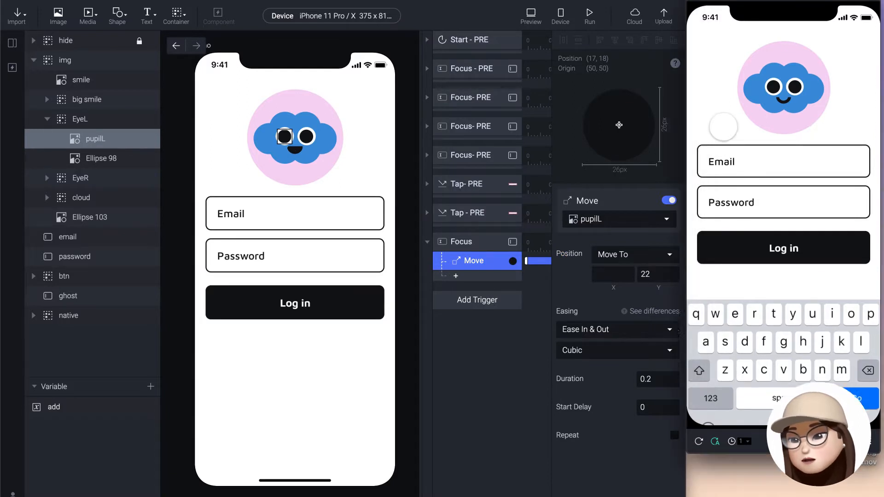
{"action": "left_click", "coordinate": [732, 161]}
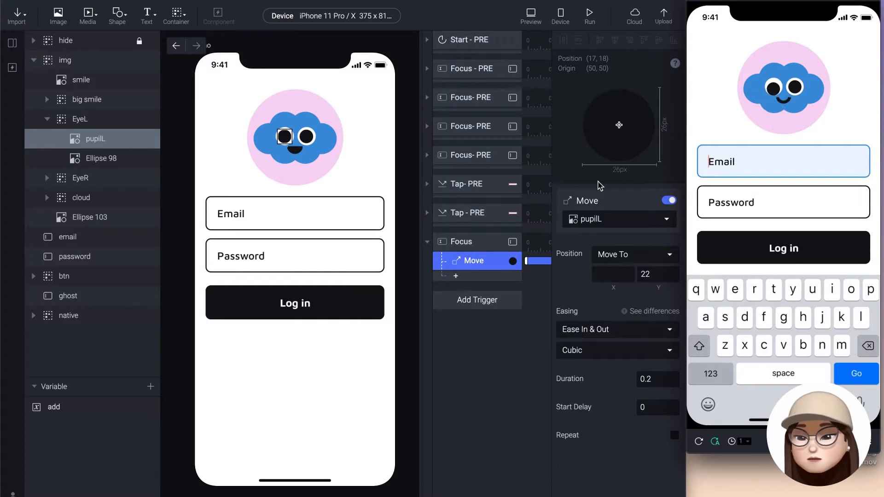
Review the email Focus trigger's settings and the Input layer type it relies on
{"action": "left_click", "coordinate": [472, 243]}
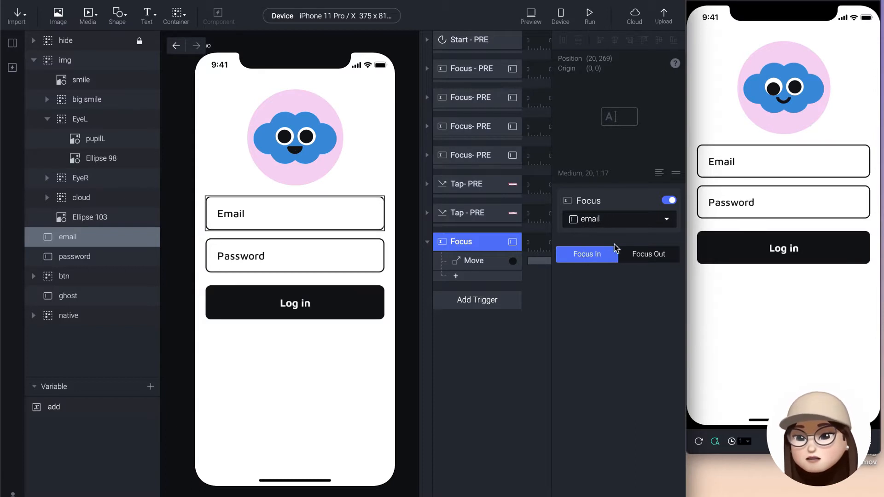
{"action": "left_click", "coordinate": [148, 21]}
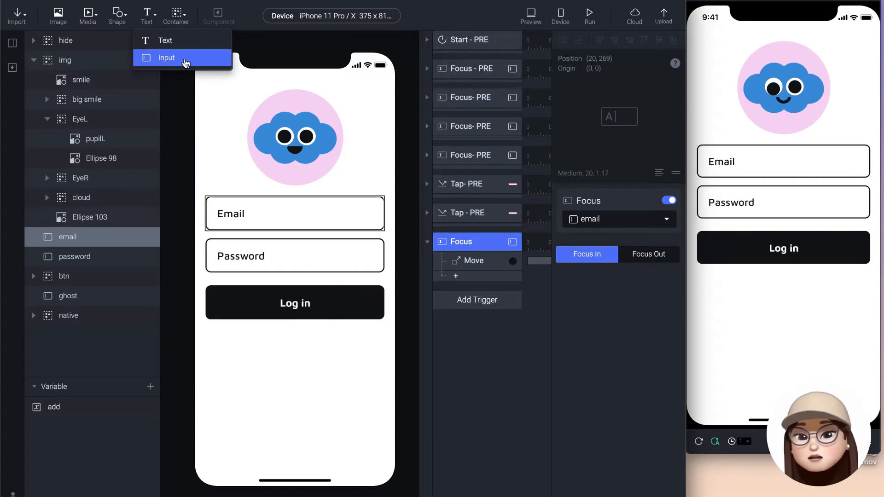
{"action": "left_click", "coordinate": [482, 245]}
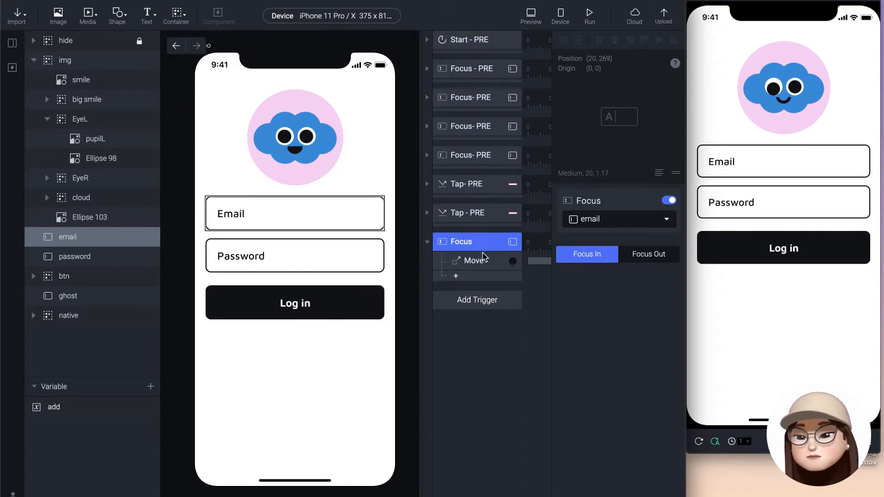
Duplicate the pupilL Move response, assign the copy to pupilR and test it on the preview's email field
{"action": "left_click", "coordinate": [483, 259]}
{"action": "left_click", "coordinate": [456, 275]}
{"action": "left_click", "coordinate": [594, 219]}
{"action": "type", "text": "pup"}
{"action": "left_click", "coordinate": [562, 283]}
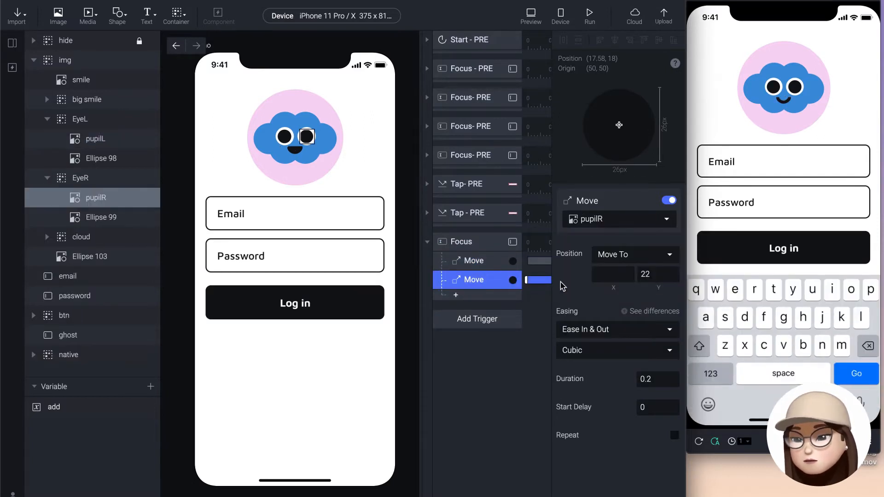
{"action": "left_click", "coordinate": [736, 164]}
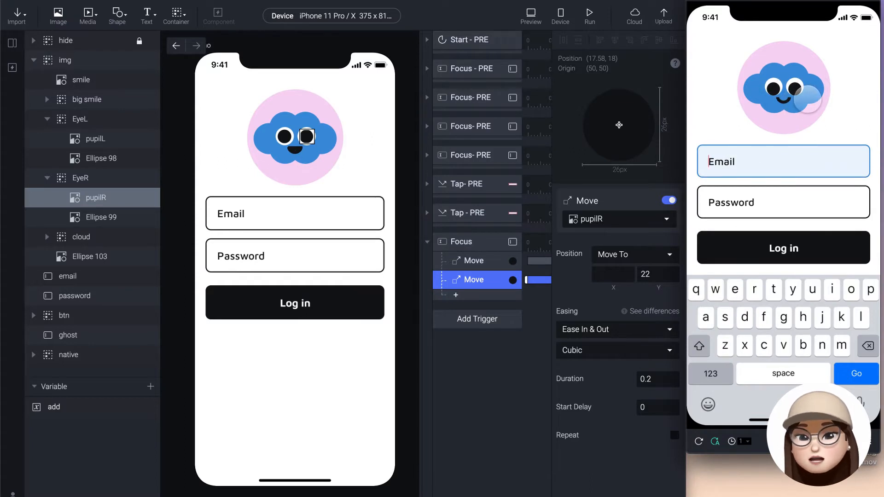
Add a Rotate response to the email Focus trigger and assign it to the EyeL layer
{"action": "left_click", "coordinate": [463, 283]}
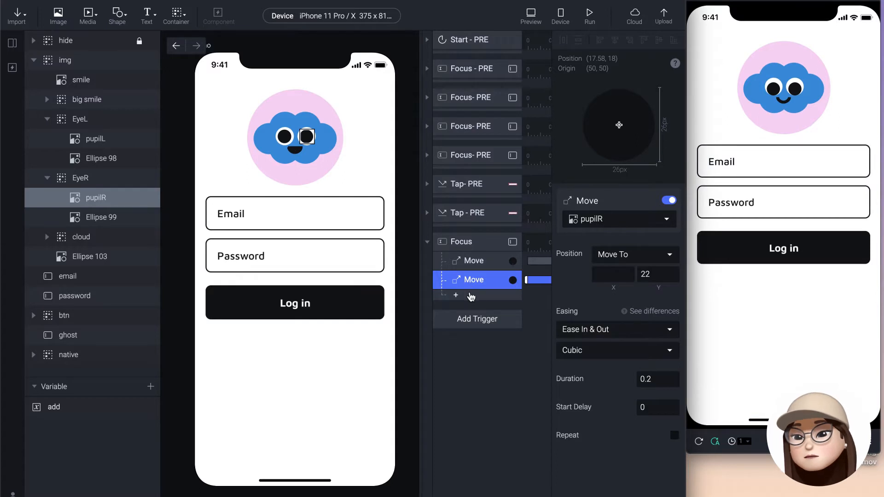
{"action": "left_click", "coordinate": [470, 296]}
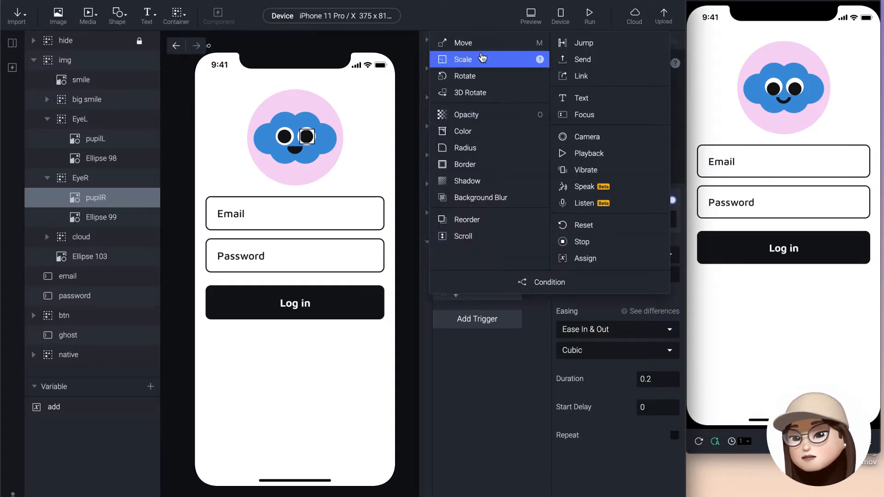
{"action": "left_click", "coordinate": [479, 76]}
{"action": "left_click", "coordinate": [595, 221]}
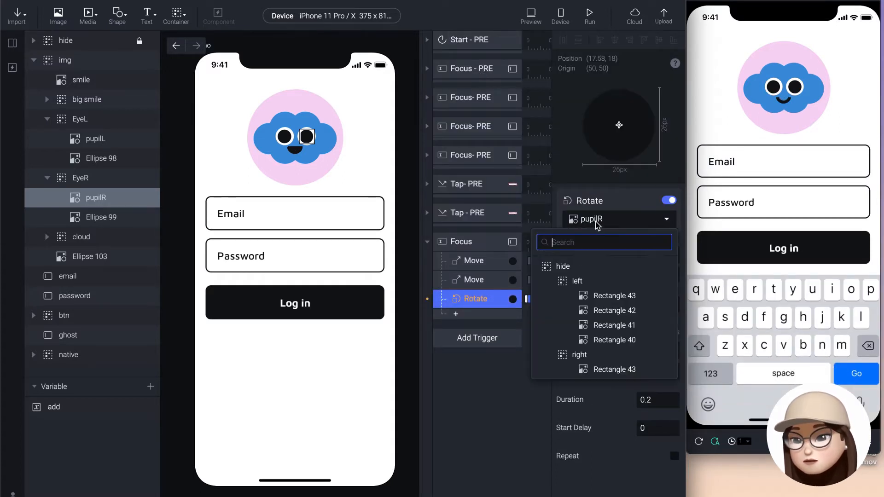
{"action": "type", "text": "eye"}
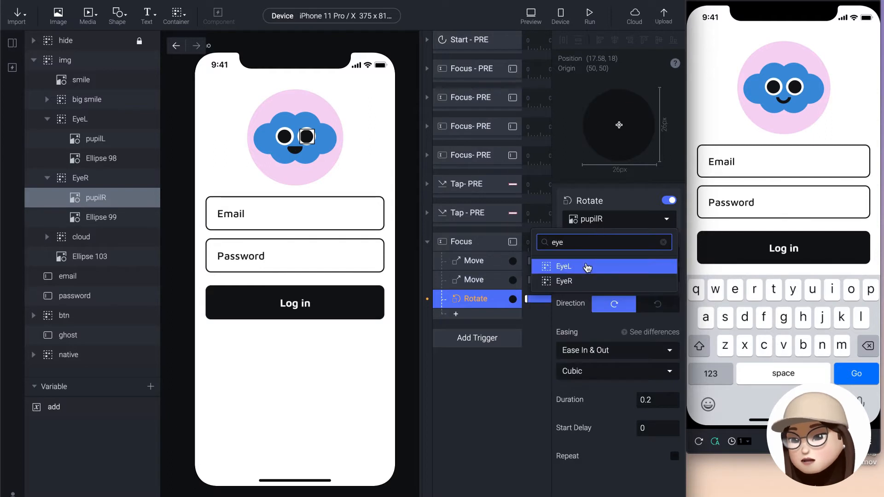
{"action": "left_click", "coordinate": [587, 267]}
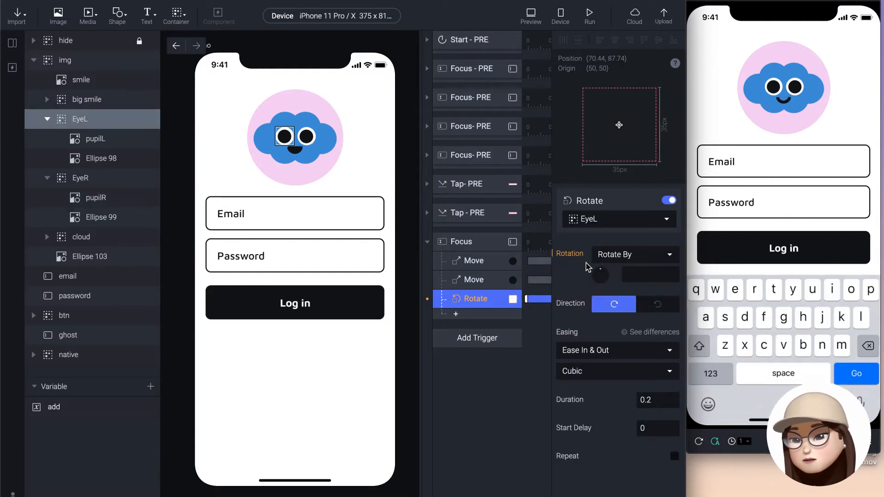
Set the EyeL rotation to Rotate To 40 and test it by focusing the preview's email field
{"action": "left_click", "coordinate": [635, 254]}
{"action": "left_click", "coordinate": [617, 265]}
{"action": "left_click", "coordinate": [644, 275]}
{"action": "type", "text": "40"}
{"action": "key", "text": "Return"}
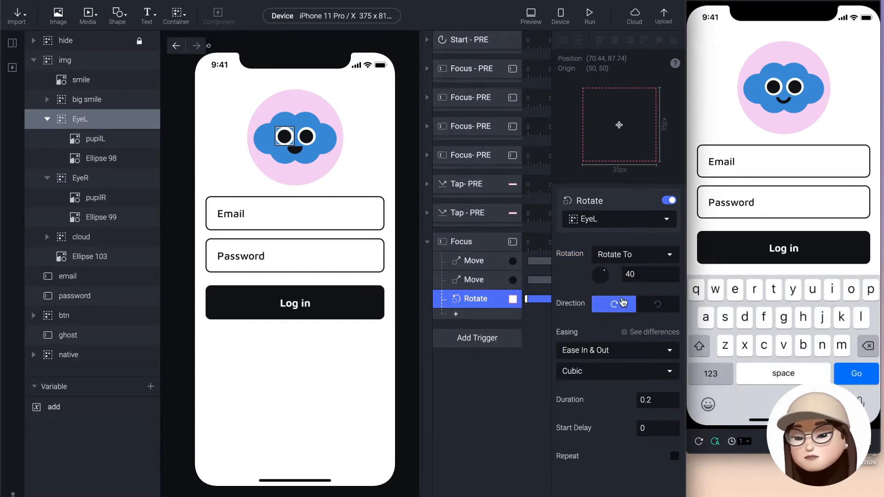
{"action": "left_click", "coordinate": [729, 162]}
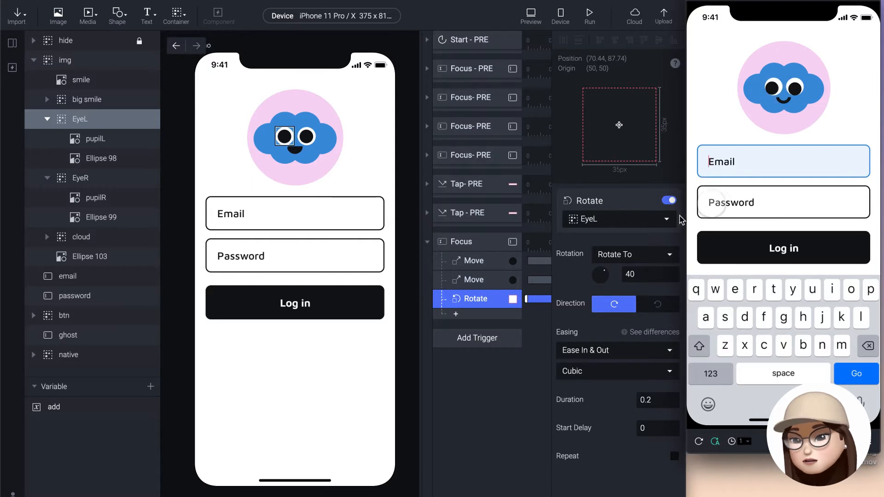
Duplicate the EyeL Rotate response, assign the copy to EyeR and test it in the preview
{"action": "left_click", "coordinate": [479, 300]}
{"action": "key", "text": "super+d"}
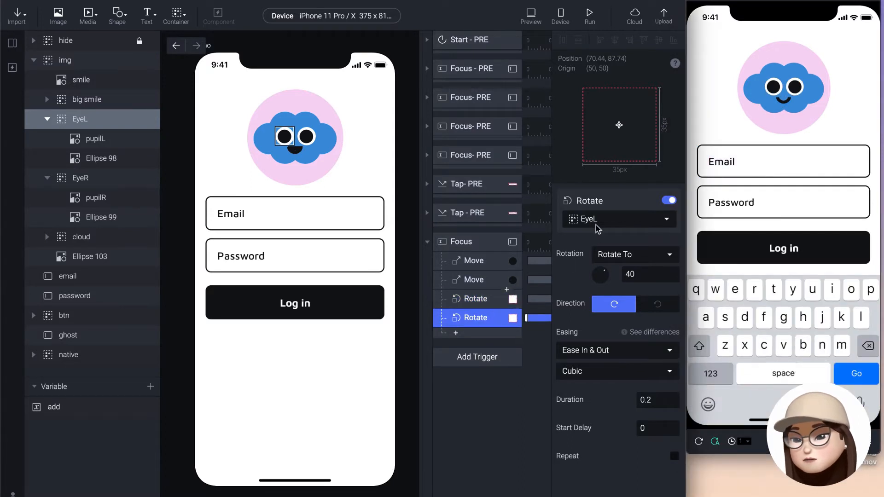
{"action": "left_click", "coordinate": [593, 225]}
{"action": "type", "text": "eye"}
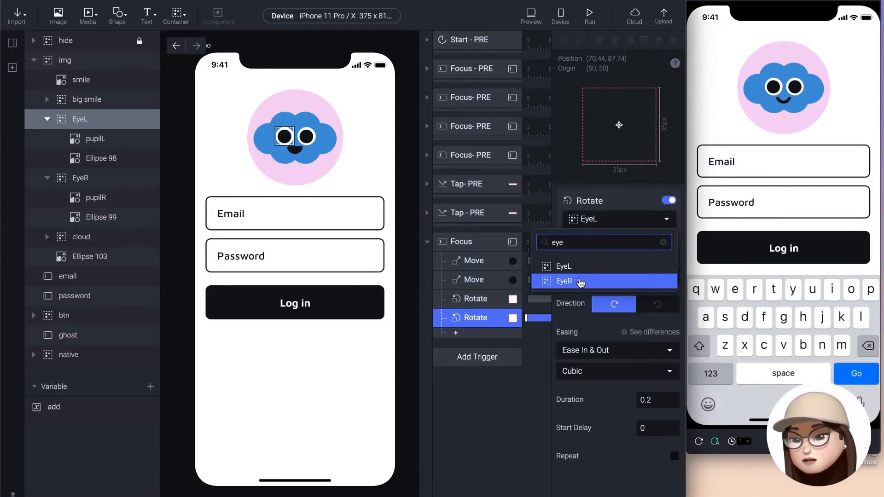
{"action": "left_click", "coordinate": [576, 281]}
{"action": "left_click", "coordinate": [779, 158]}
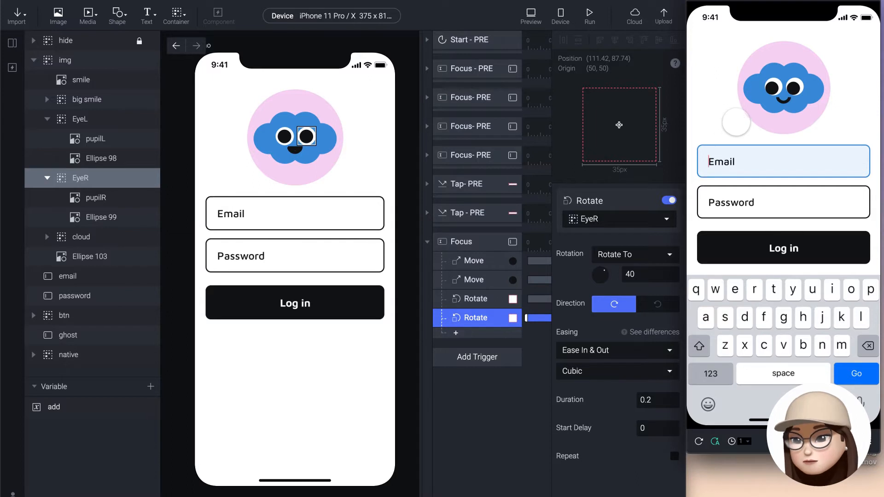
Add a second Focus trigger for the email layer, set it to Focus Out and focus the preview's email field
{"action": "left_click", "coordinate": [442, 242]}
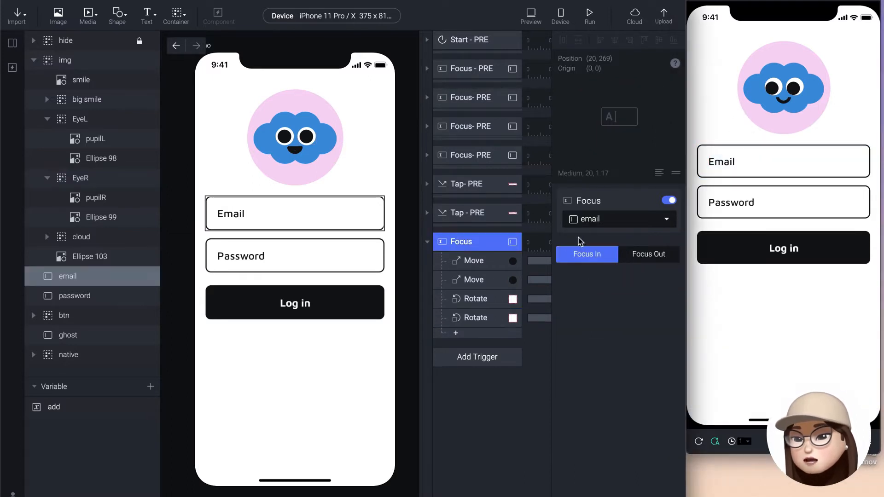
{"action": "left_click", "coordinate": [427, 242]}
{"action": "left_click", "coordinate": [455, 272]}
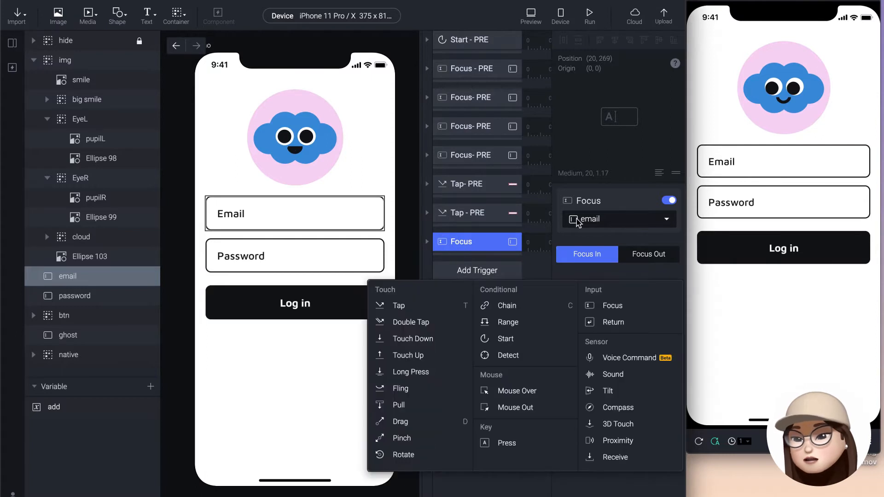
{"action": "left_click", "coordinate": [613, 305]}
{"action": "left_click", "coordinate": [640, 254]}
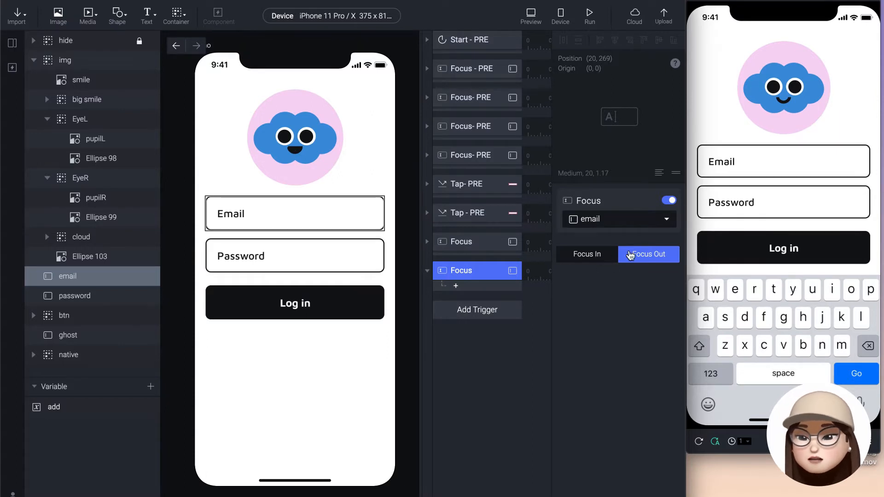
{"action": "left_click", "coordinate": [747, 167]}
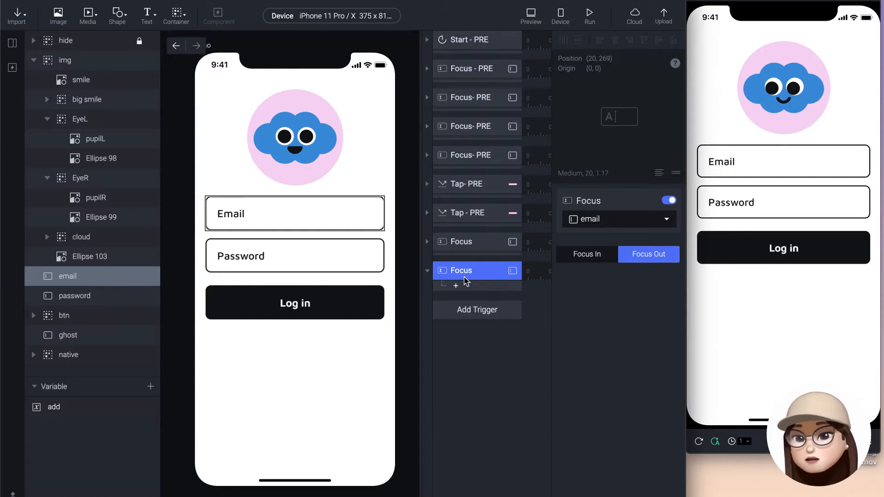
Add a Reset response to the email Focus Out trigger and assign it to the pupilL layer
{"action": "left_click", "coordinate": [474, 290]}
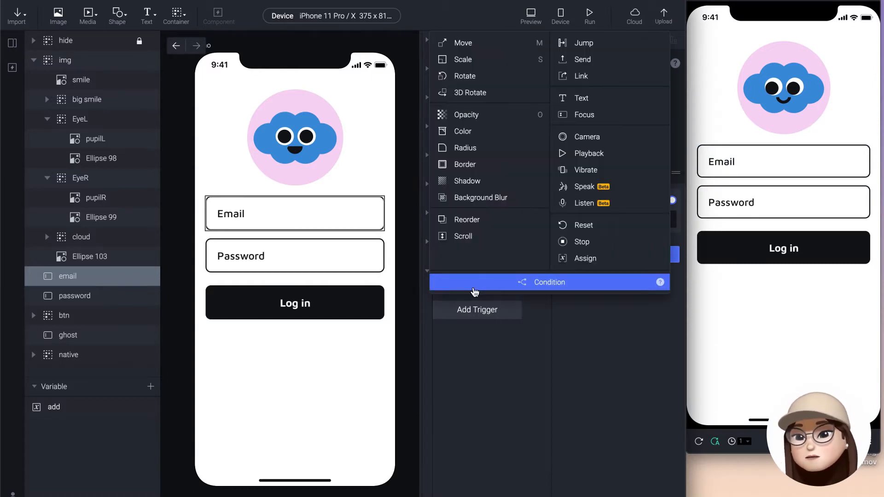
{"action": "left_click", "coordinate": [604, 224]}
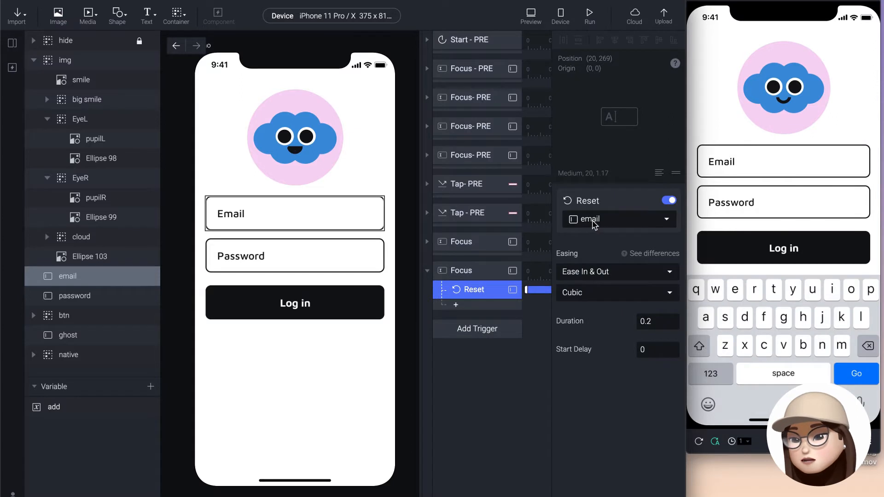
{"action": "left_click", "coordinate": [594, 223]}
{"action": "type", "text": "pup"}
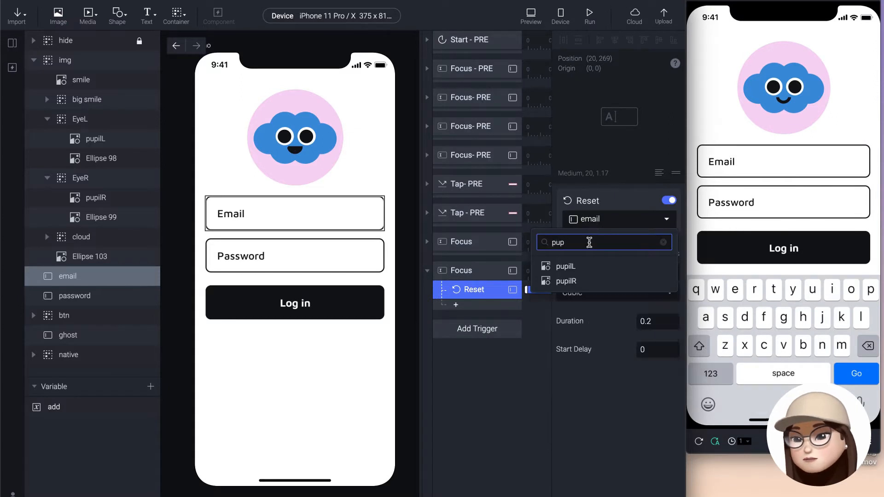
{"action": "left_click", "coordinate": [586, 267]}
Duplicate the pupilL Reset response and assign the copy to pupilR
{"action": "key", "text": "super+d"}
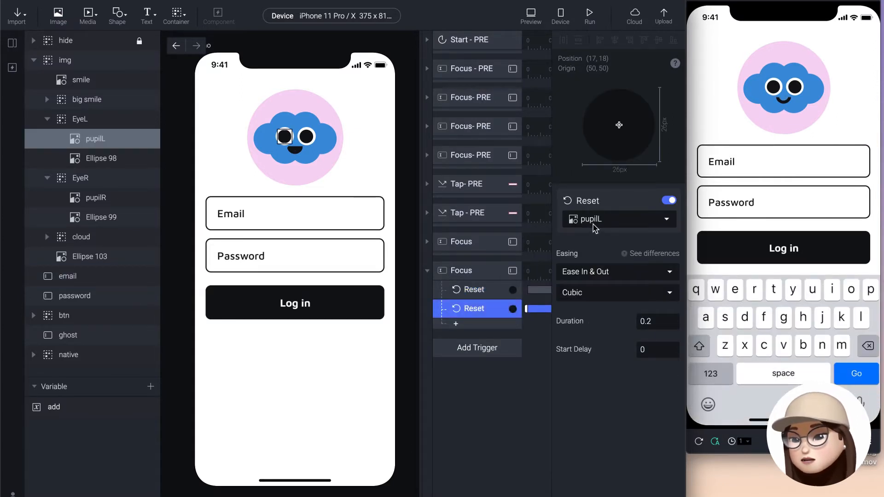
{"action": "left_click", "coordinate": [596, 229]}
{"action": "type", "text": "pup"}
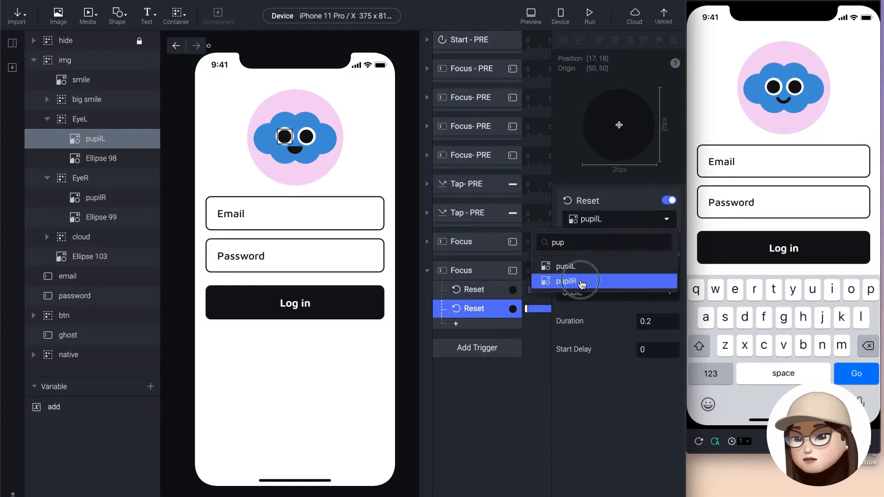
{"action": "left_click", "coordinate": [582, 282]}
Test the pupil reset in the preview by switching focus between the email and password fields
{"action": "left_click", "coordinate": [716, 161]}
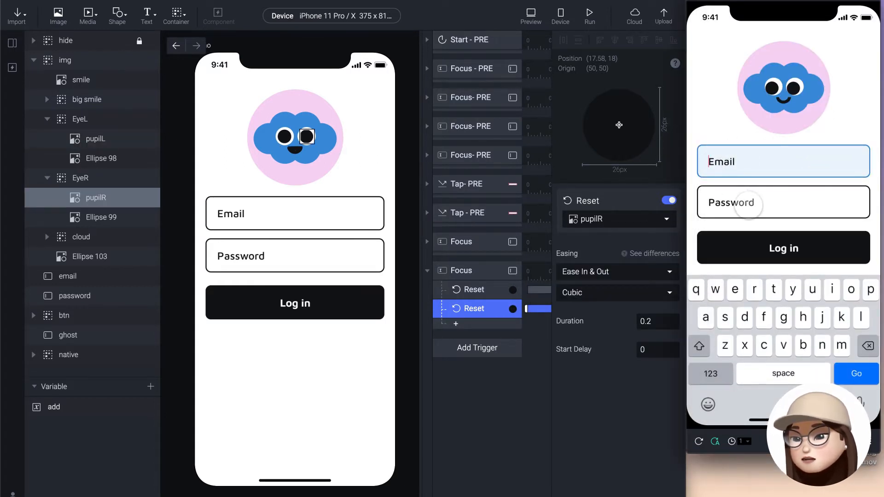
{"action": "left_click", "coordinate": [748, 203]}
{"action": "left_click", "coordinate": [734, 170]}
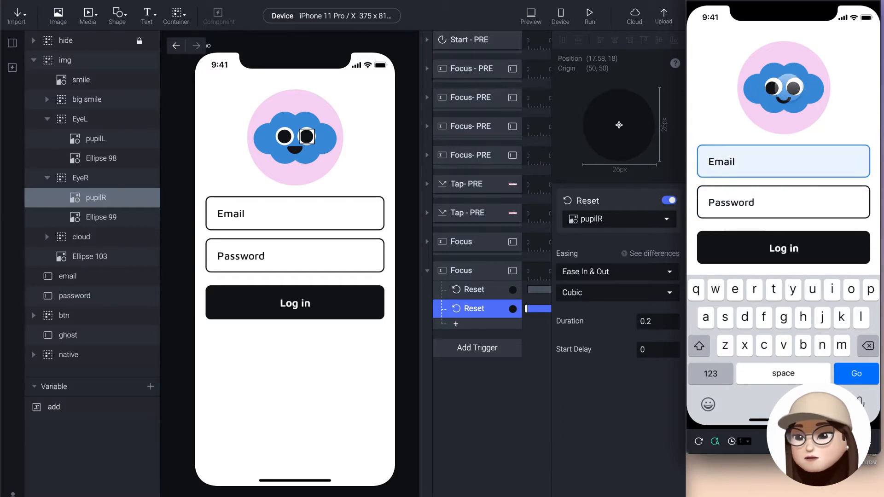
{"action": "left_click", "coordinate": [736, 206]}
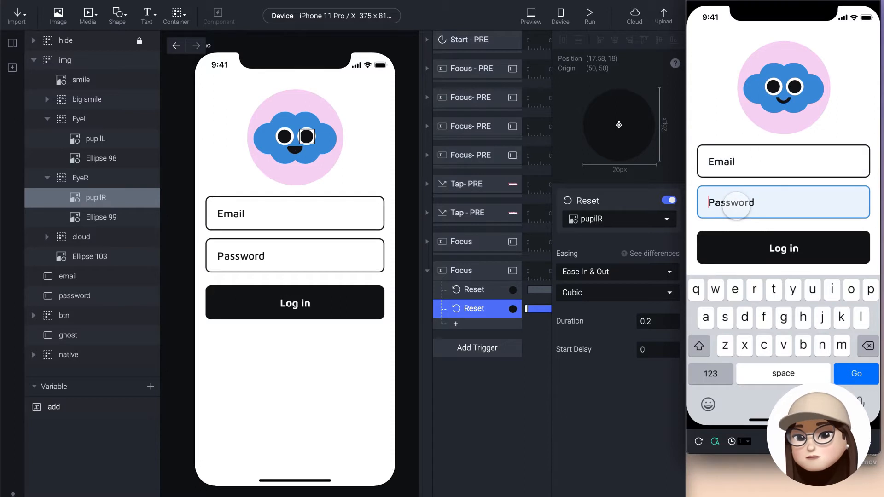
{"action": "left_click", "coordinate": [760, 159]}
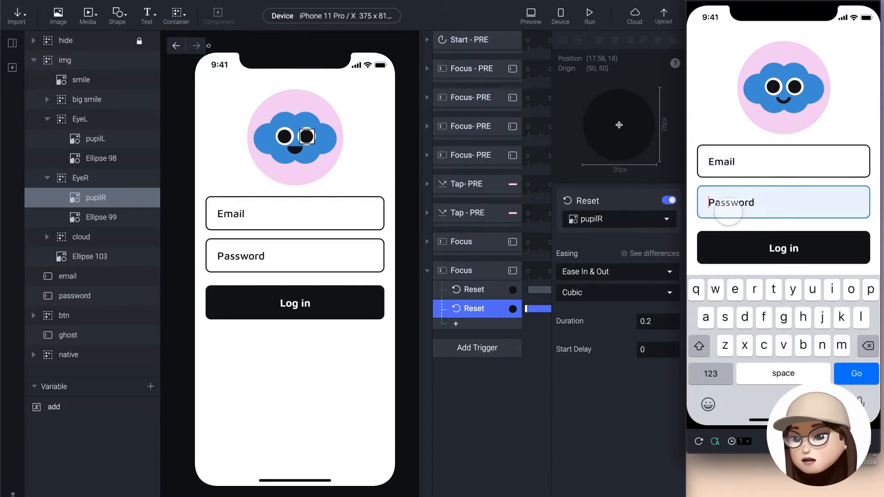
Add an Opacity response to the Focus Out trigger, assign it to smile and set Opacity To 100
{"action": "left_click", "coordinate": [456, 324]}
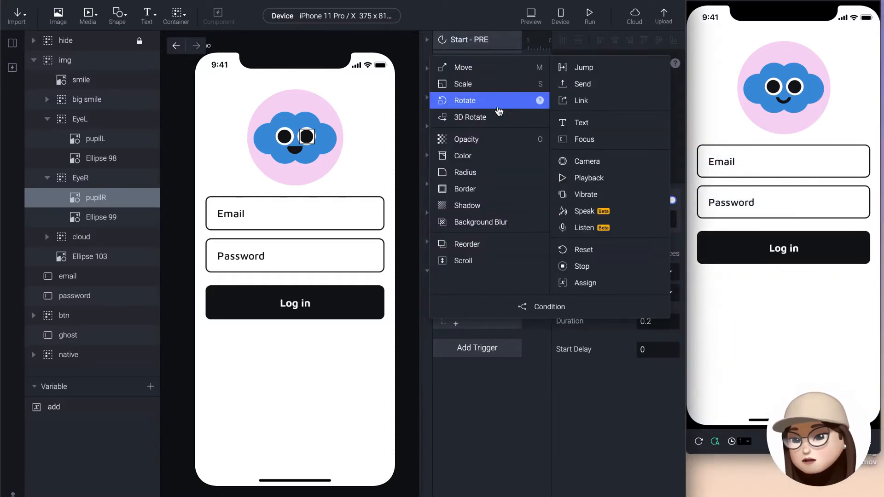
{"action": "left_click", "coordinate": [490, 140]}
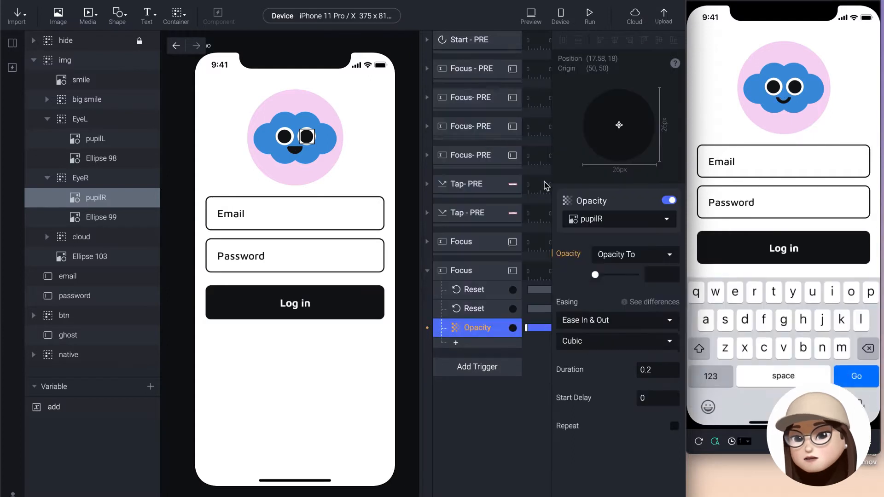
{"action": "left_click", "coordinate": [603, 224]}
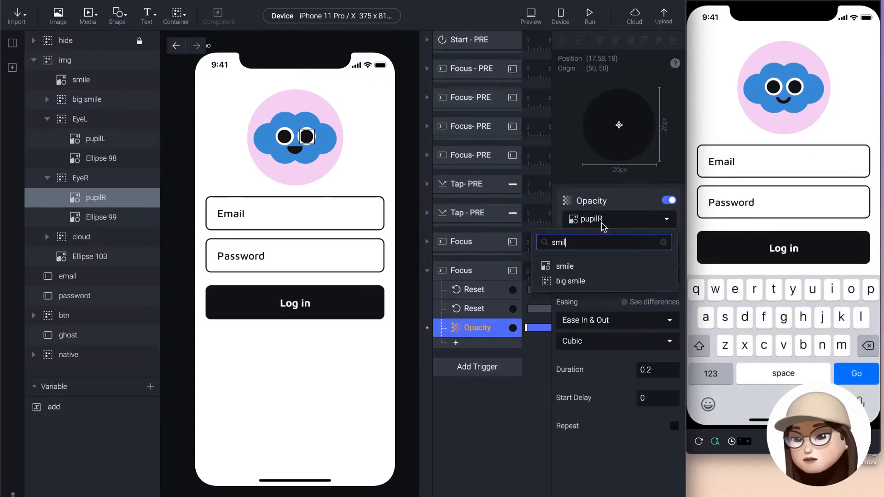
{"action": "left_click", "coordinate": [598, 265]}
{"action": "left_click_drag", "start_coordinate": [596, 276], "coordinate": [637, 276]}
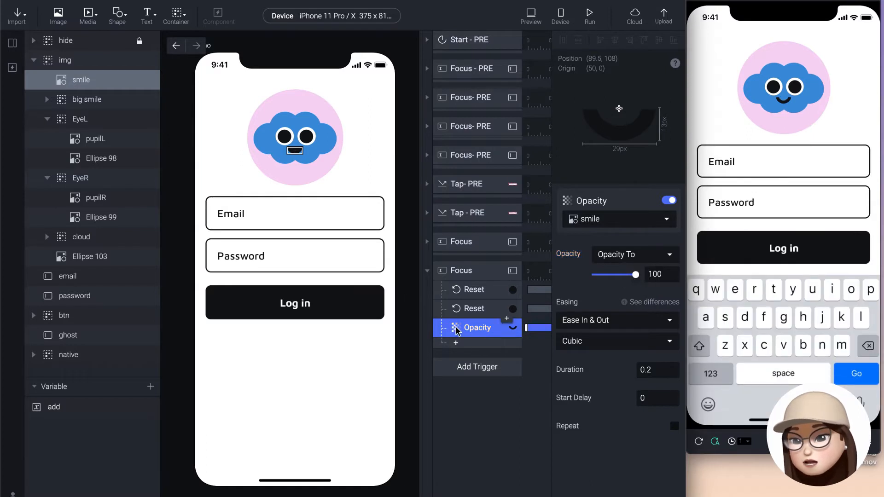
Duplicate the smile Opacity response, assign the copy to big smile and set its opacity to 0
{"action": "key", "text": "super+d"}
{"action": "left_click", "coordinate": [598, 220]}
{"action": "type", "text": "big"}
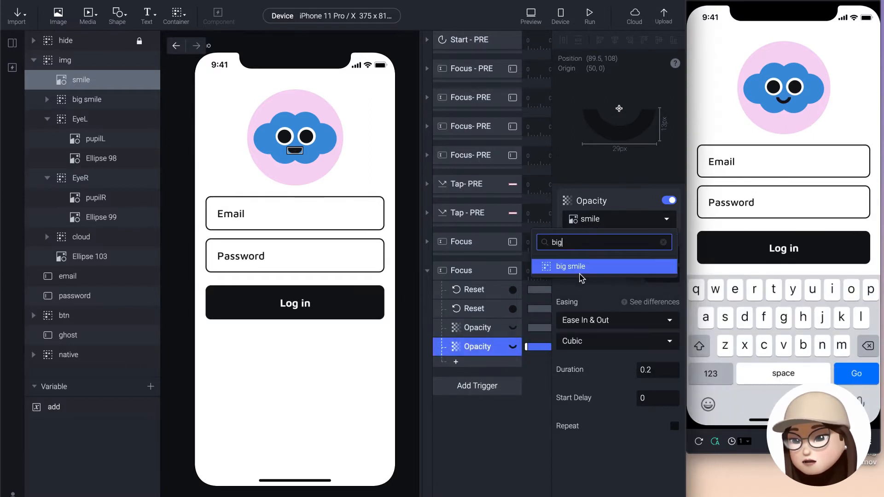
{"action": "left_click", "coordinate": [581, 267]}
{"action": "left_click_drag", "start_coordinate": [637, 276], "coordinate": [538, 276]}
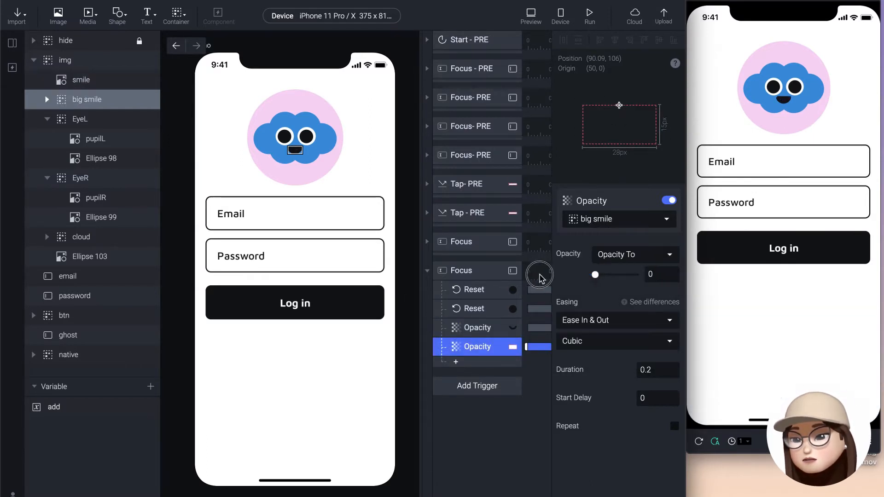
Review the smile and big smile Opacity responses of the Focus Out trigger and collapse the trigger
{"action": "left_click", "coordinate": [479, 332]}
{"action": "scroll", "coordinate": [478, 335], "scroll_direction": "down", "scroll_amount": 1}
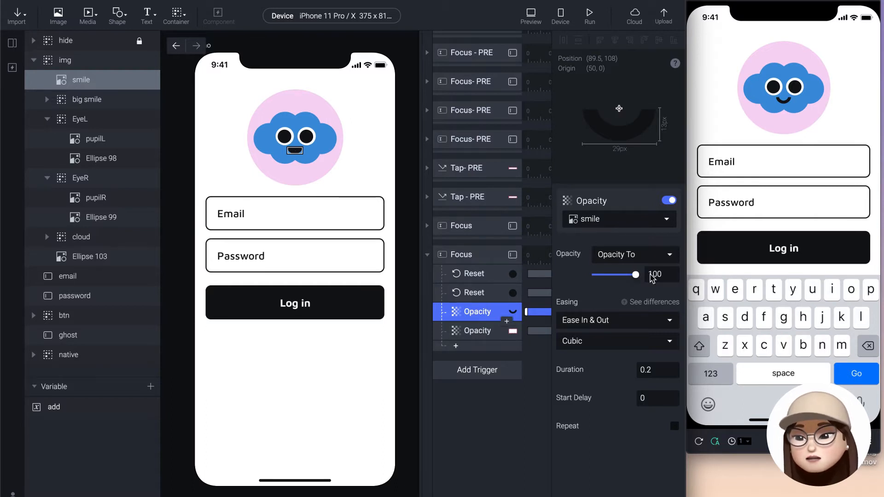
{"action": "left_click", "coordinate": [755, 201]}
{"action": "left_click", "coordinate": [483, 313]}
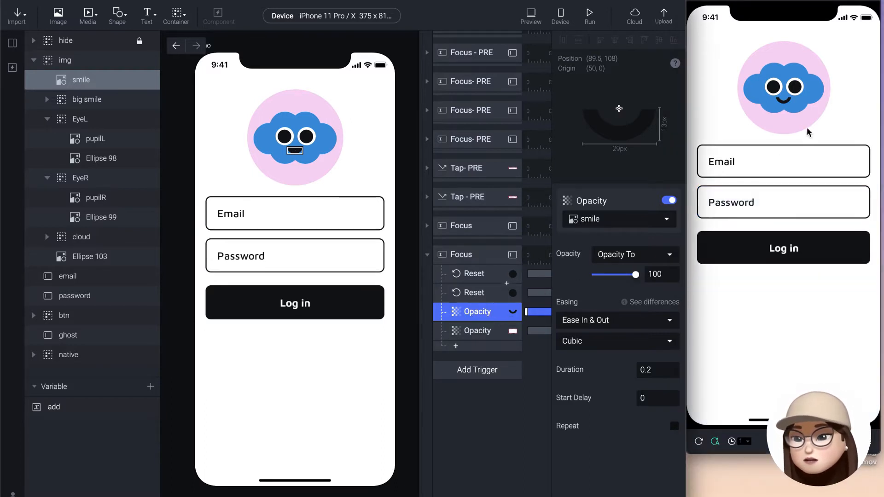
{"action": "left_click", "coordinate": [477, 331]}
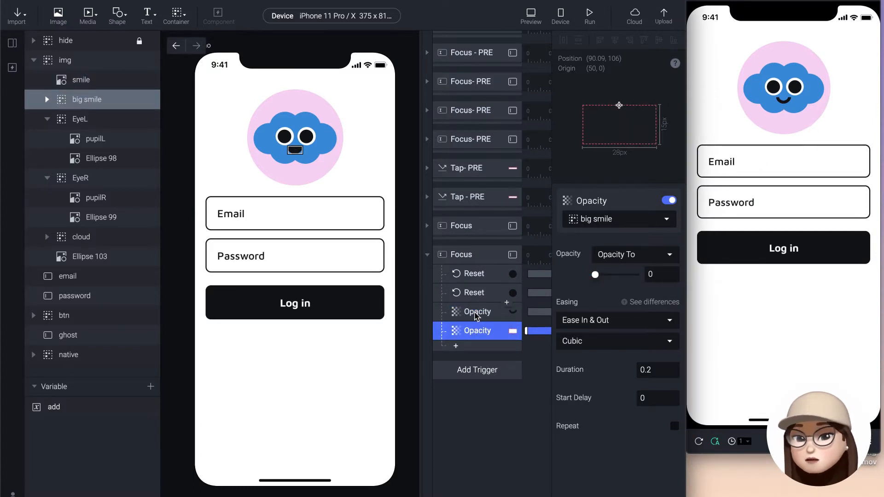
{"action": "left_click", "coordinate": [476, 312]}
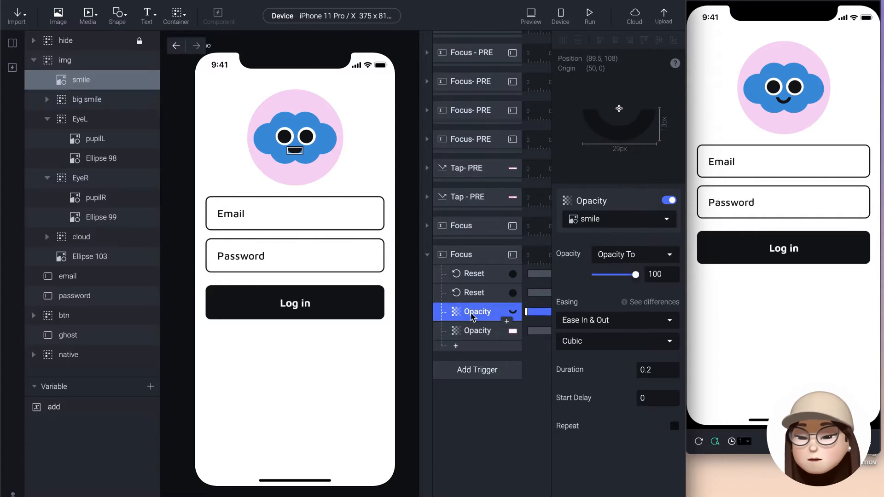
{"action": "left_click", "coordinate": [435, 257]}
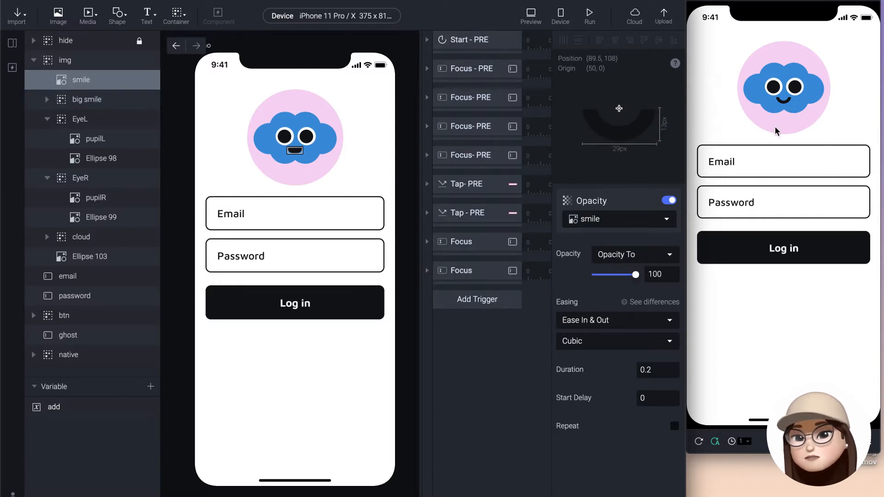
Test the mouth change in the preview by focusing the email field, moving to the password field and leaving it
{"action": "left_click", "coordinate": [753, 163]}
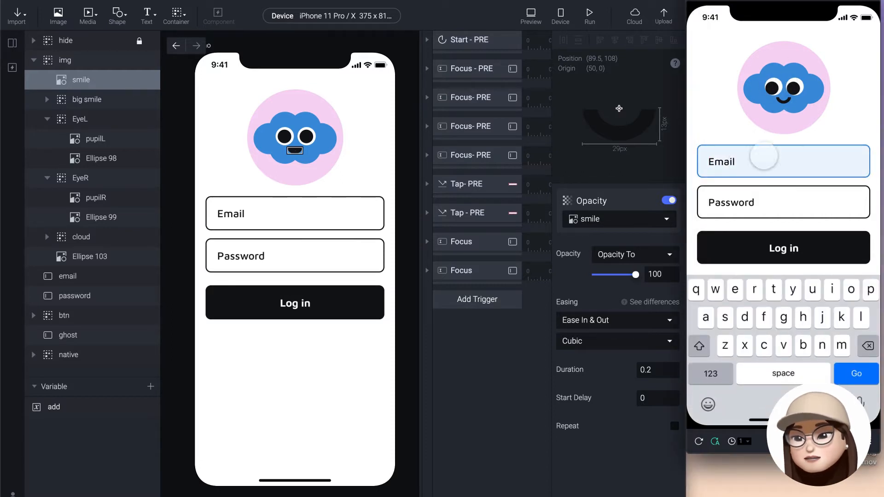
{"action": "left_click", "coordinate": [735, 203]}
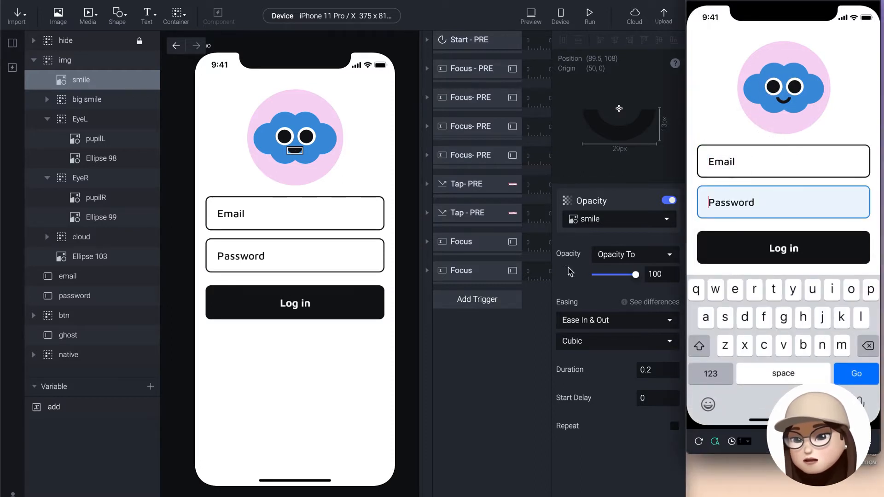
{"action": "left_click", "coordinate": [463, 322]}
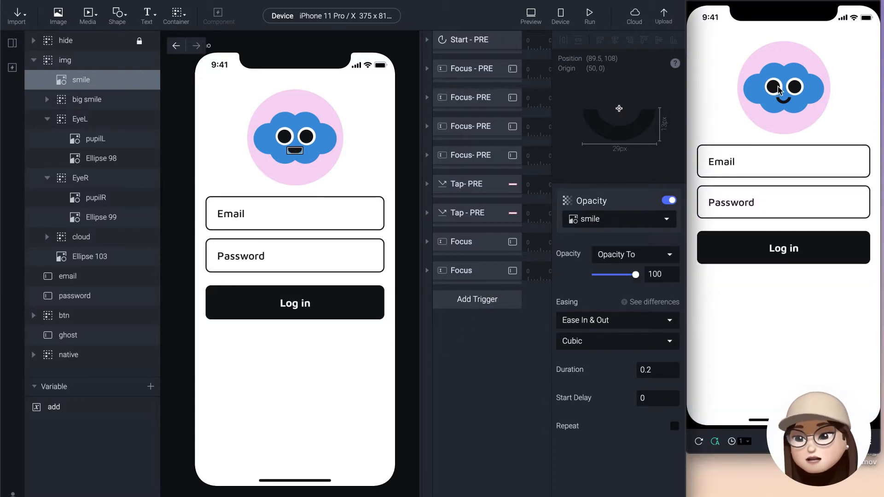
Enter the sample text "fkfkfkfk" in the preview's email field and delete it again to test the character's reaction
{"action": "left_click", "coordinate": [717, 163]}
{"action": "type", "text": "fkfkfkfk"}
{"action": "key", "text": "BackSpace"}
{"action": "key", "text": "BackSpace"}
{"action": "key", "text": "BackSpace"}
{"action": "key", "text": "BackSpace"}
{"action": "key", "text": "BackSpace"}
{"action": "key", "text": "BackSpace"}
{"action": "key", "text": "BackSpace"}
{"action": "key", "text": "BackSpace"}
{"action": "key", "text": "BackSpace"}
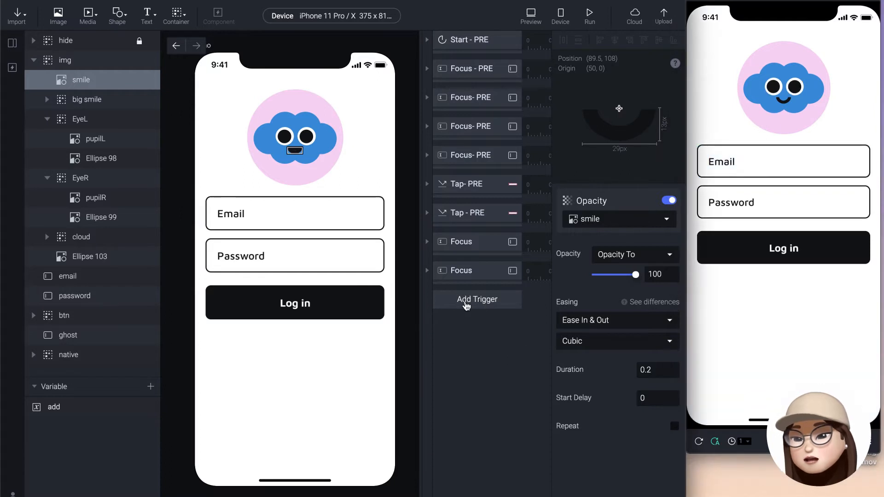
Add a Detect trigger for the email layer and set it to monitor the Text property
{"action": "left_click", "coordinate": [470, 306]}
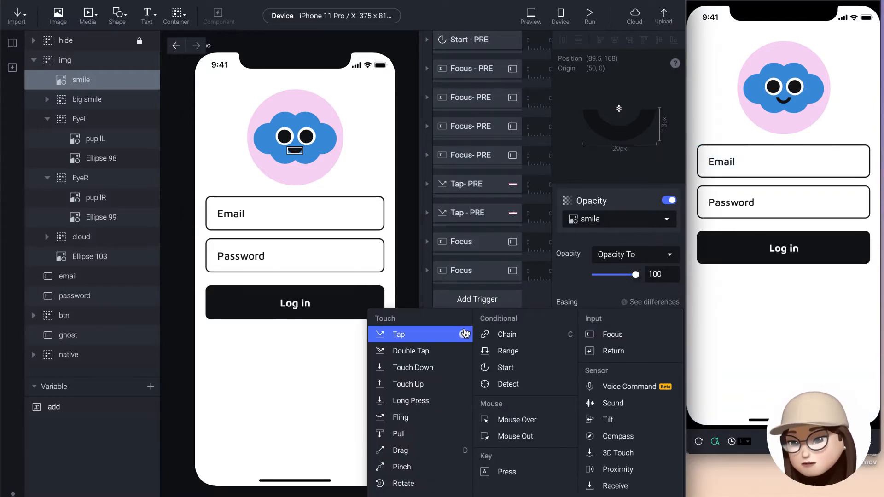
{"action": "left_click", "coordinate": [506, 384]}
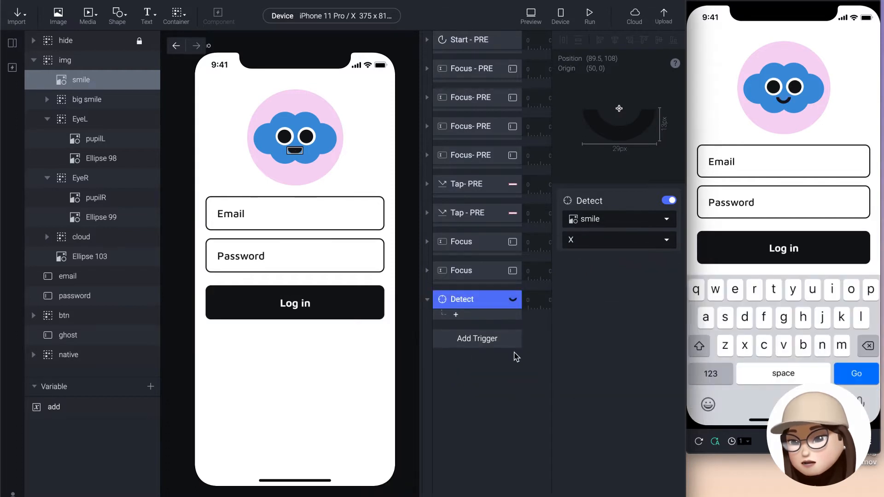
{"action": "left_click", "coordinate": [598, 220]}
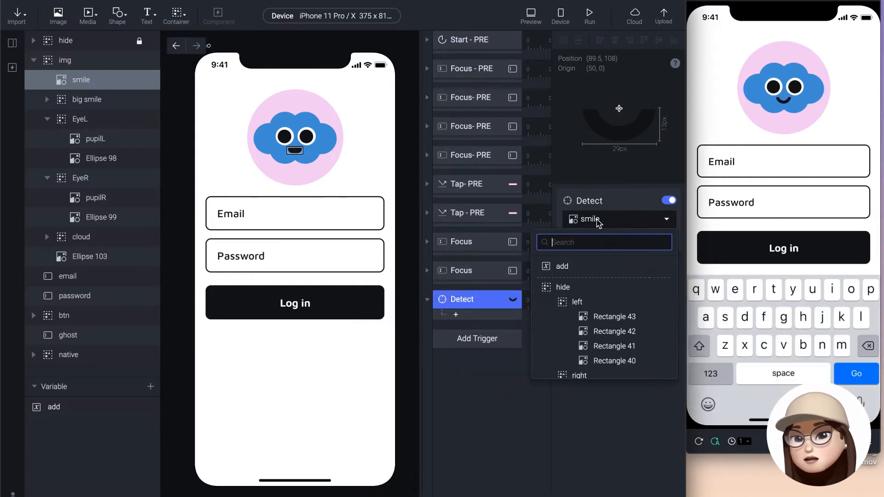
{"action": "type", "text": "ema"}
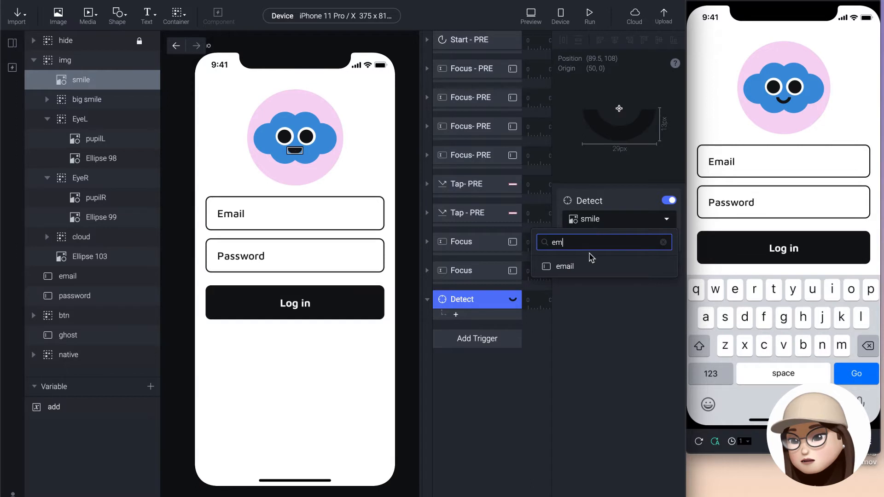
{"action": "left_click", "coordinate": [592, 261]}
{"action": "left_click", "coordinate": [590, 245]}
{"action": "scroll", "coordinate": [588, 368], "scroll_direction": "down", "scroll_amount": 3}
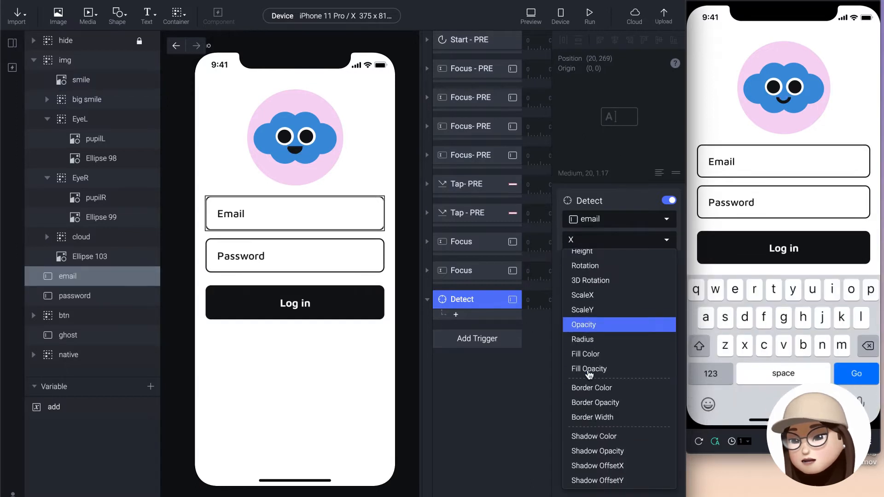
{"action": "left_click", "coordinate": [583, 449]}
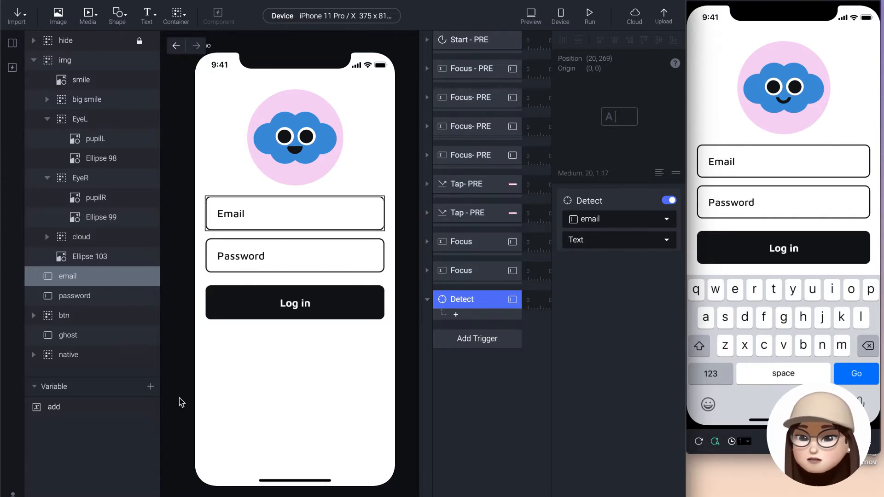
Add an Assign response to the email Detect trigger and set its target to the add variable
{"action": "left_click", "coordinate": [116, 408]}
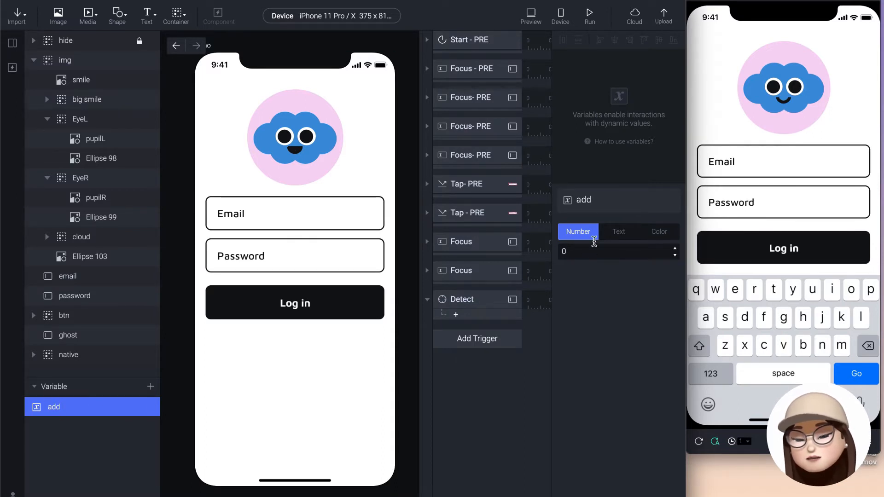
{"action": "left_click", "coordinate": [467, 306]}
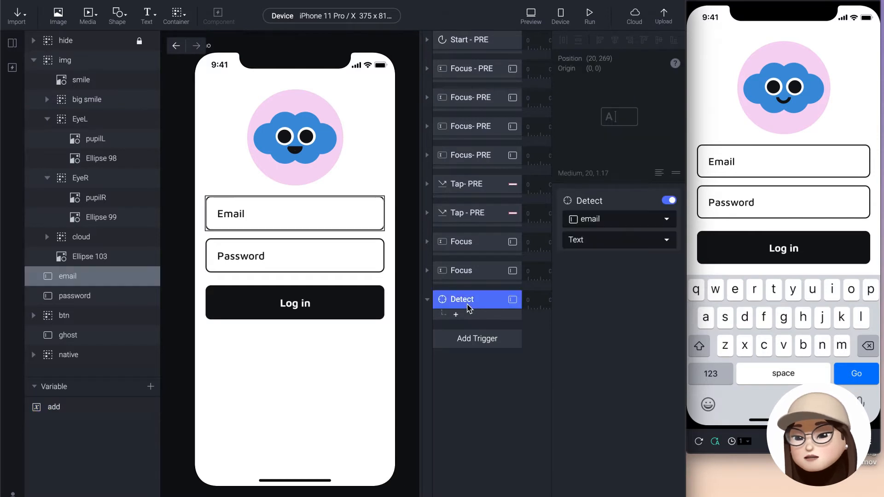
{"action": "left_click", "coordinate": [456, 316]}
{"action": "left_click", "coordinate": [573, 277]}
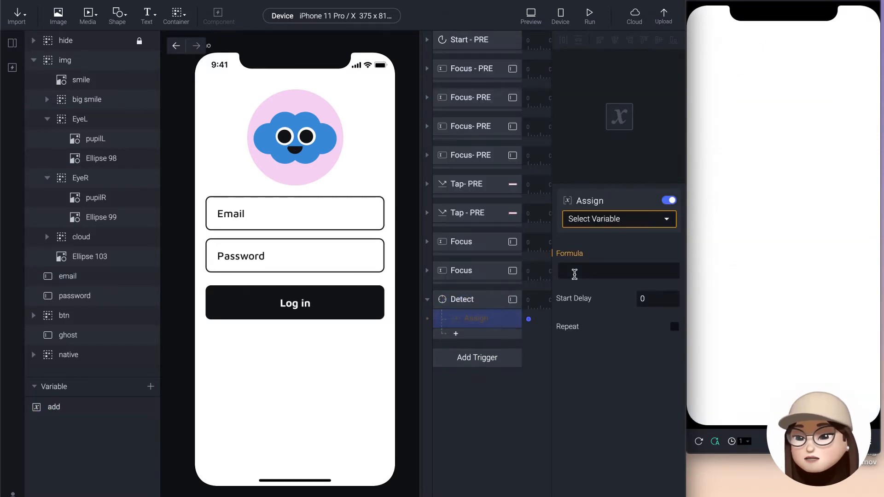
{"action": "left_click", "coordinate": [596, 223]}
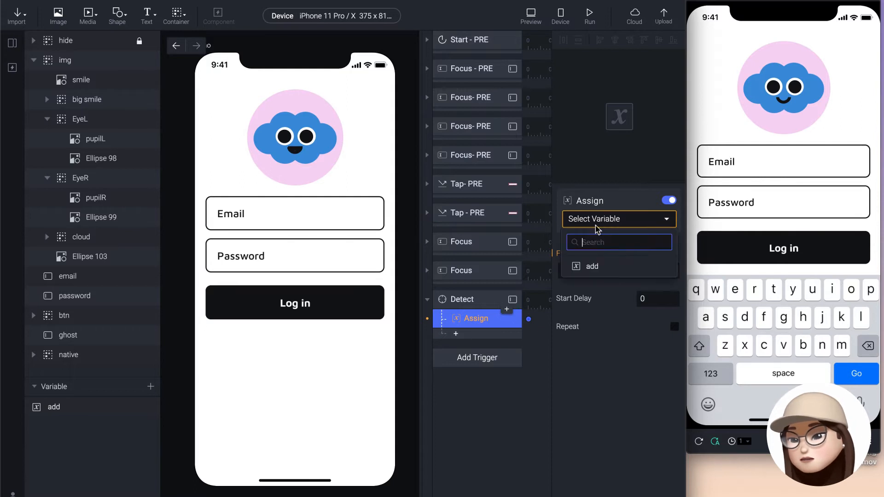
{"action": "left_click", "coordinate": [594, 264]}
Reference the email layer's text property in the Assign response's formula as `email`.text
{"action": "left_click", "coordinate": [585, 267]}
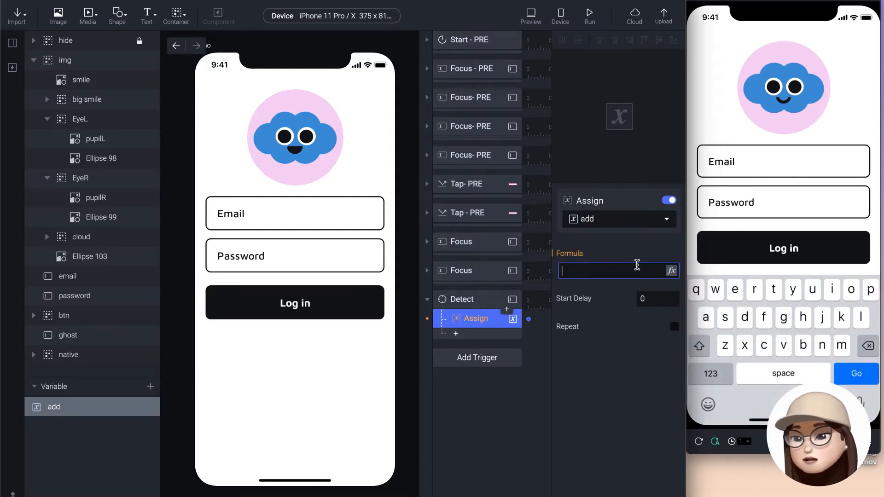
{"action": "left_click", "coordinate": [671, 270]}
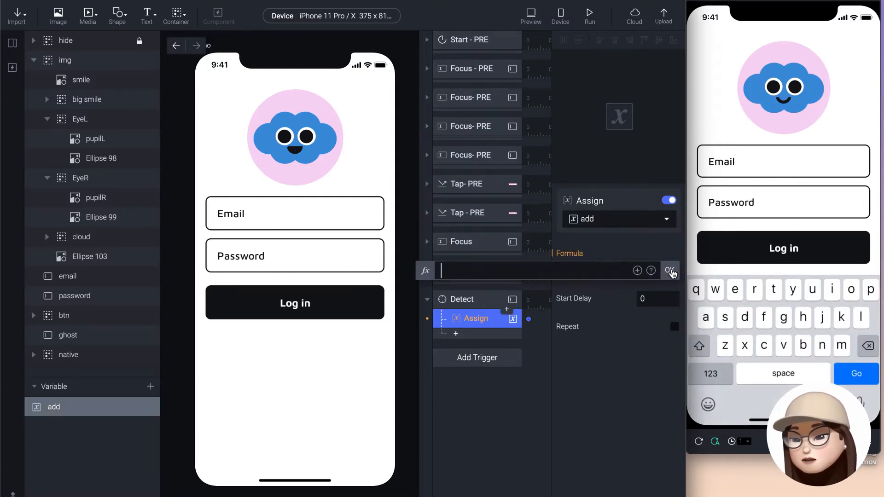
{"action": "left_click", "coordinate": [637, 270]}
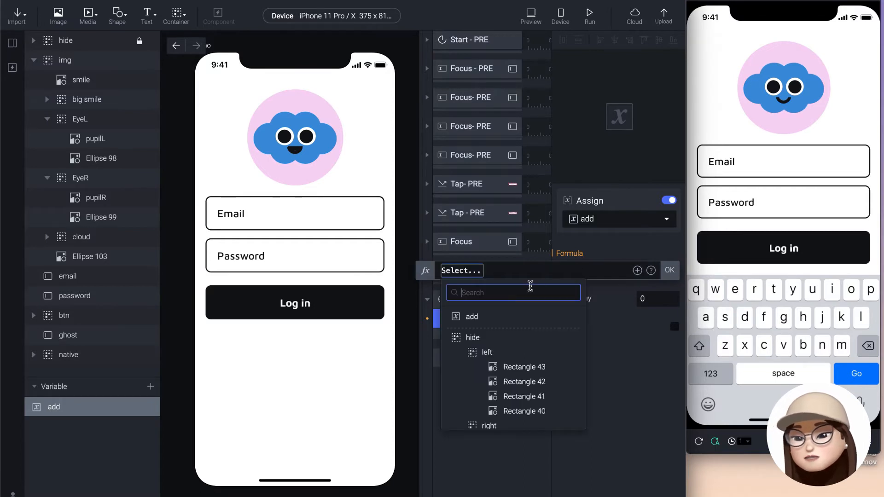
{"action": "type", "text": "email"}
{"action": "left_click", "coordinate": [515, 317]}
{"action": "type", "text": ".tex"}
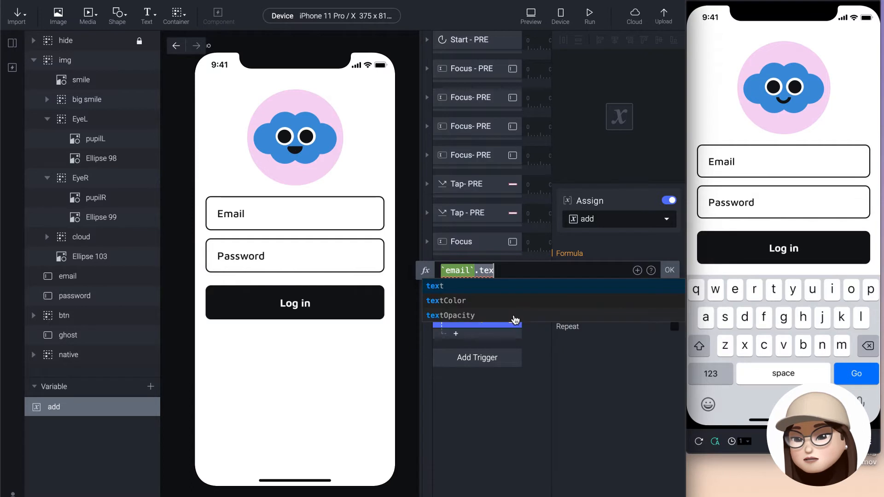
{"action": "left_click", "coordinate": [479, 289]}
Wrap the email text reference in the length function so the formula reads length(`email`.text), and apply it
{"action": "left_click_drag", "start_coordinate": [521, 272], "coordinate": [438, 272]}
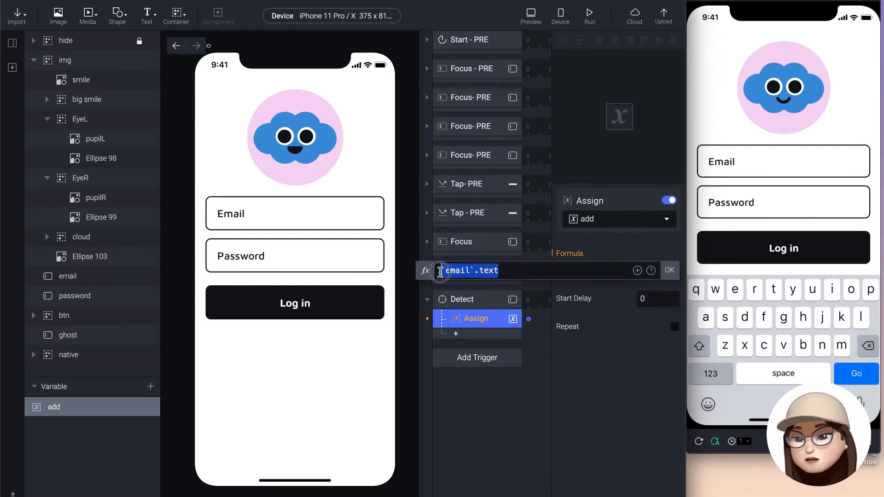
{"action": "double_click", "coordinate": [507, 271]}
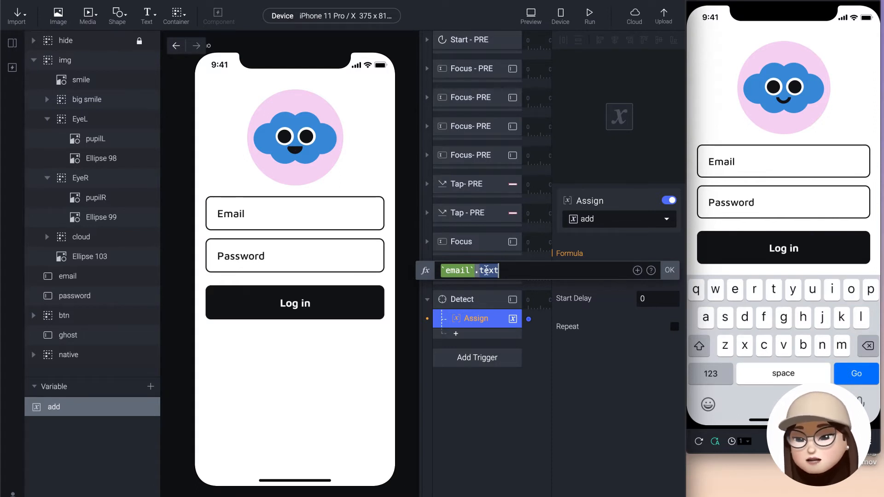
{"action": "left_click", "coordinate": [445, 265]}
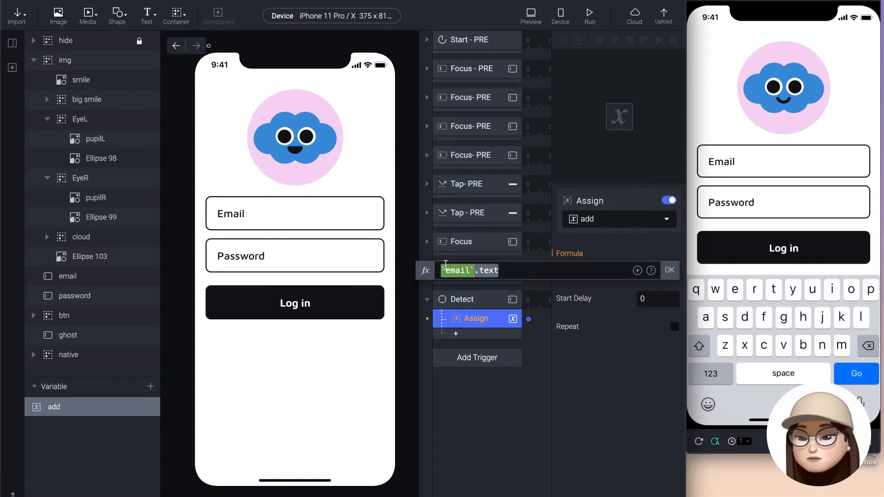
{"action": "type", "text": "legn"}
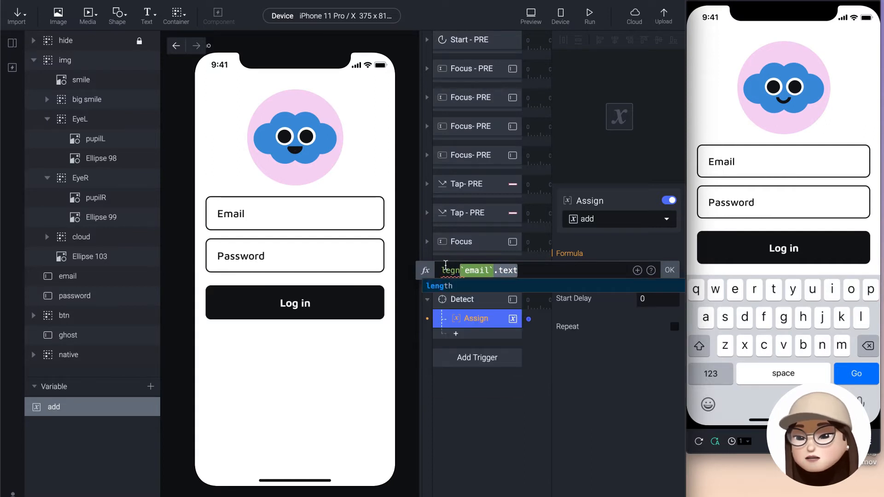
{"action": "key", "text": "BackSpace"}
{"action": "key", "text": "BackSpace"}
{"action": "type", "text": "ngth("}
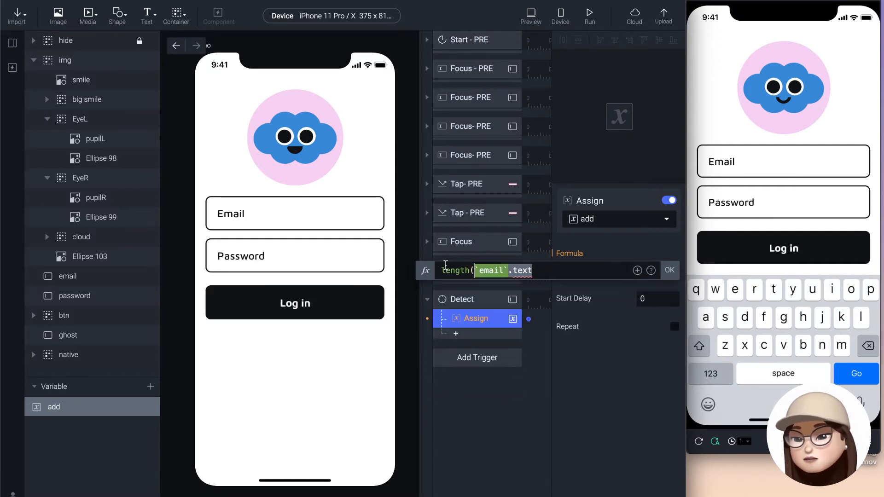
{"action": "type", "text": ")"}
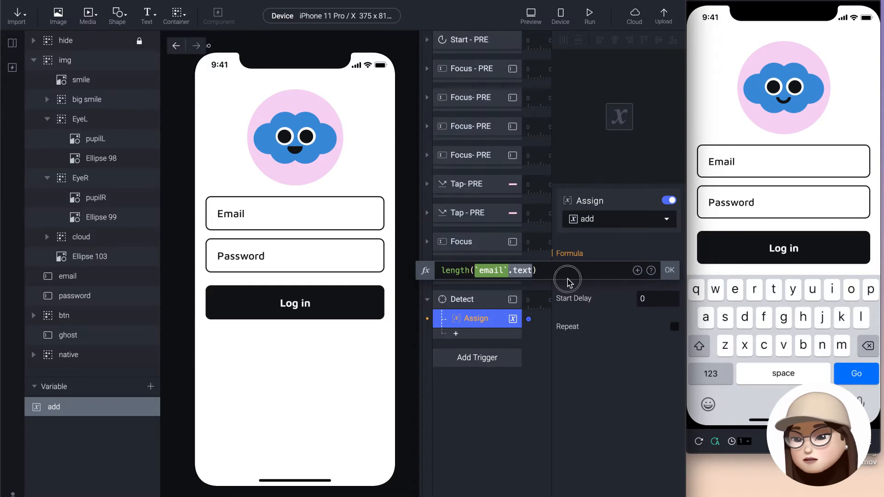
{"action": "left_click", "coordinate": [669, 270]}
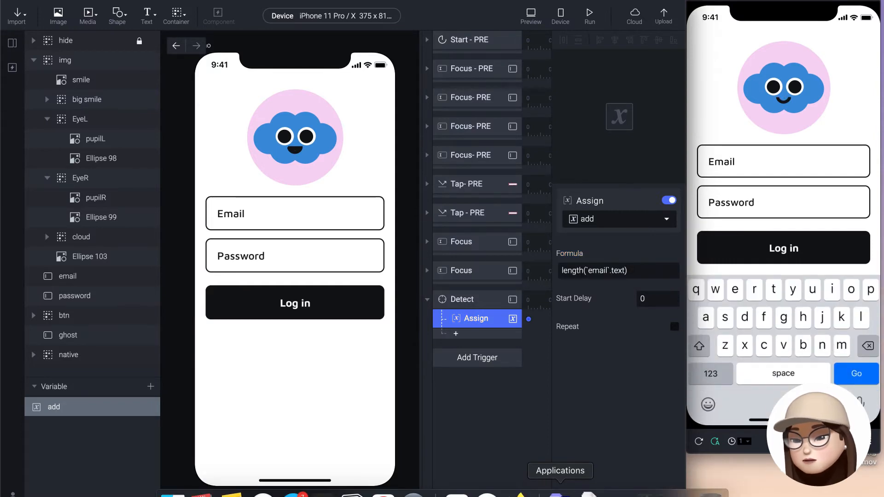
Switch to the browser and read the description of the length function in the ProtoPie Functions documentation
{"action": "left_click", "coordinate": [519, 492]}
{"action": "scroll", "coordinate": [340, 288], "scroll_direction": "down", "scroll_amount": 1}
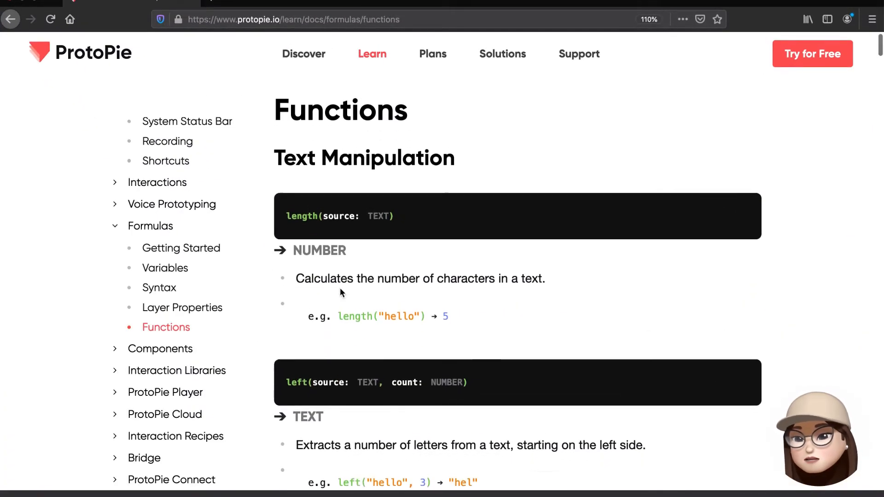
{"action": "scroll", "coordinate": [340, 290], "scroll_direction": "up", "scroll_amount": 1}
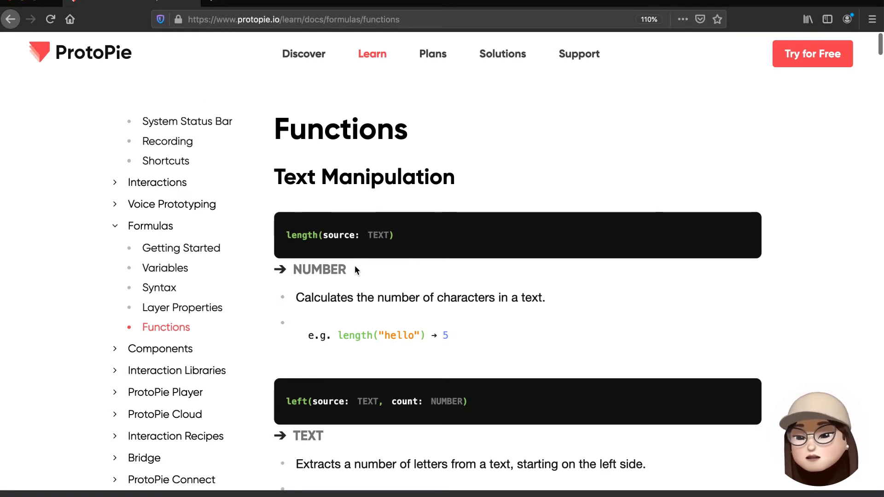
{"action": "scroll", "coordinate": [355, 270], "scroll_direction": "down", "scroll_amount": 2}
{"action": "left_click_drag", "start_coordinate": [287, 192], "coordinate": [420, 199]}
{"action": "left_click", "coordinate": [348, 251]}
{"action": "left_click_drag", "start_coordinate": [296, 254], "coordinate": [553, 261]}
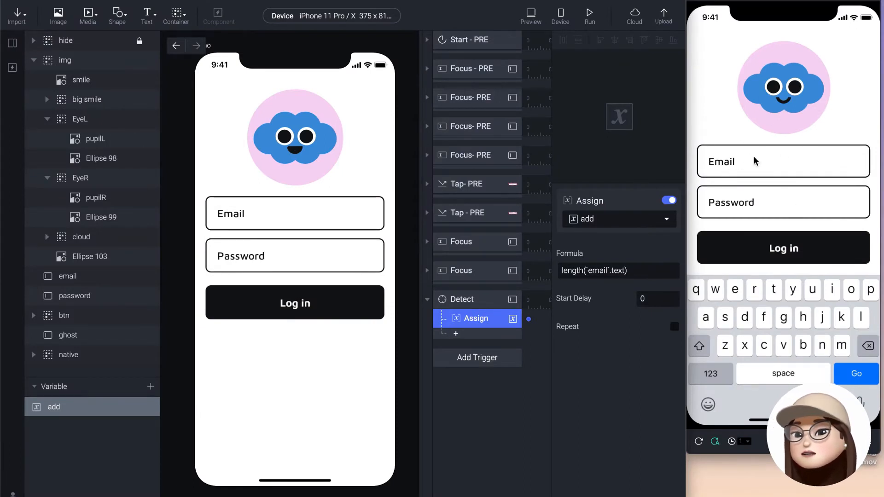
Check the add variable with its debug display temporarily on while entering and deleting "dkdkd" in the preview's email field
{"action": "left_click", "coordinate": [152, 408]}
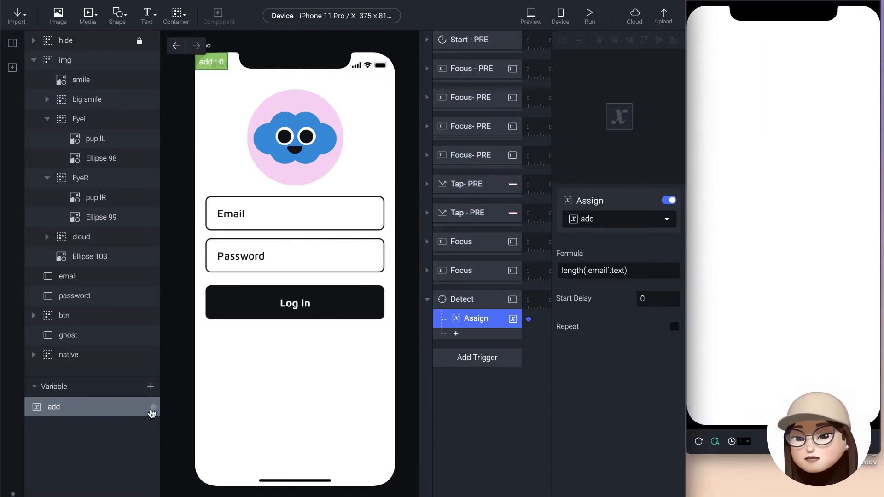
{"action": "left_click", "coordinate": [150, 409]}
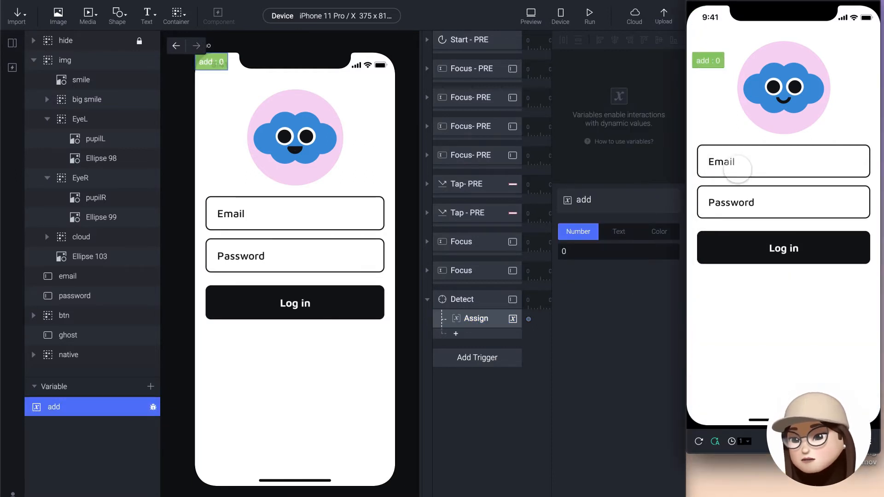
{"action": "left_click", "coordinate": [738, 170]}
{"action": "type", "text": "dkdkd"}
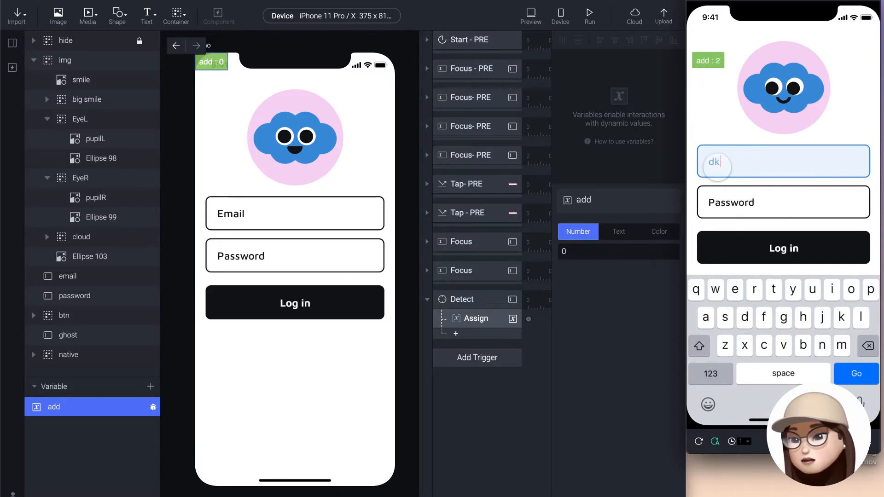
{"action": "key", "text": "BackSpace"}
{"action": "key", "text": "BackSpace"}
{"action": "key", "text": "BackSpace"}
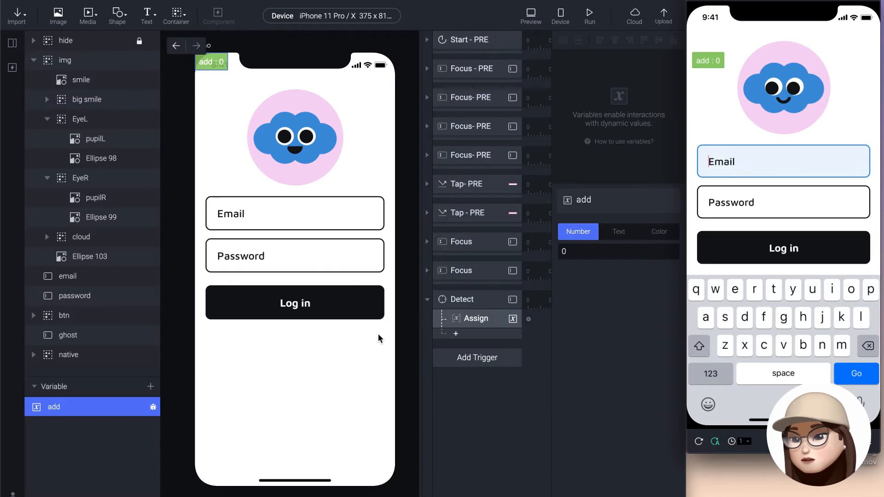
{"action": "left_click", "coordinate": [155, 408]}
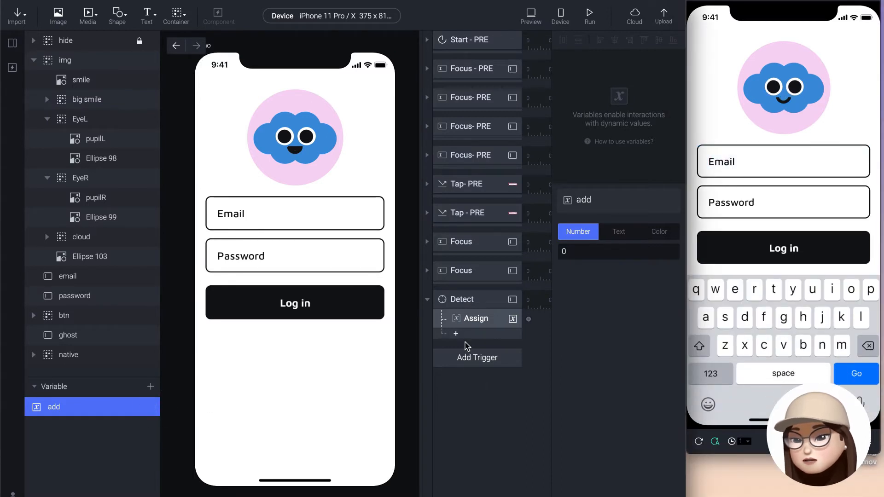
Collapse the Detect trigger and add a Chain trigger linked to the add variable
{"action": "left_click", "coordinate": [428, 300]}
{"action": "left_click", "coordinate": [456, 328]}
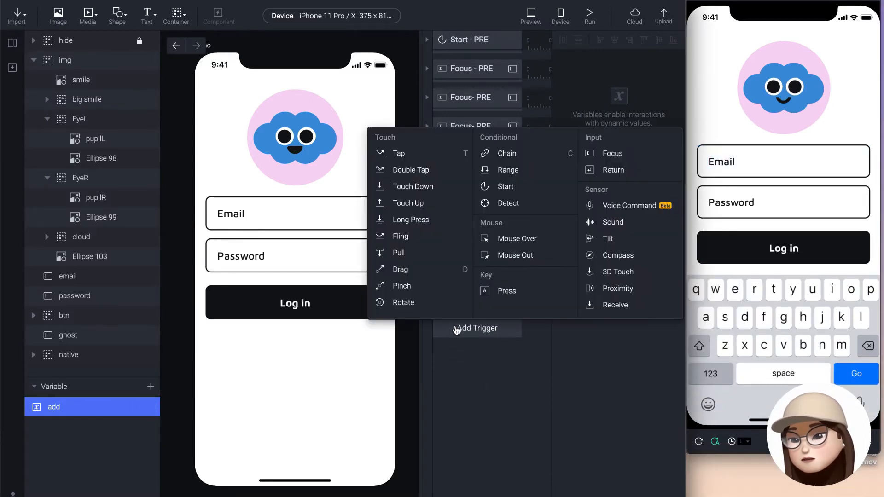
{"action": "left_click", "coordinate": [507, 147]}
{"action": "left_click", "coordinate": [588, 220]}
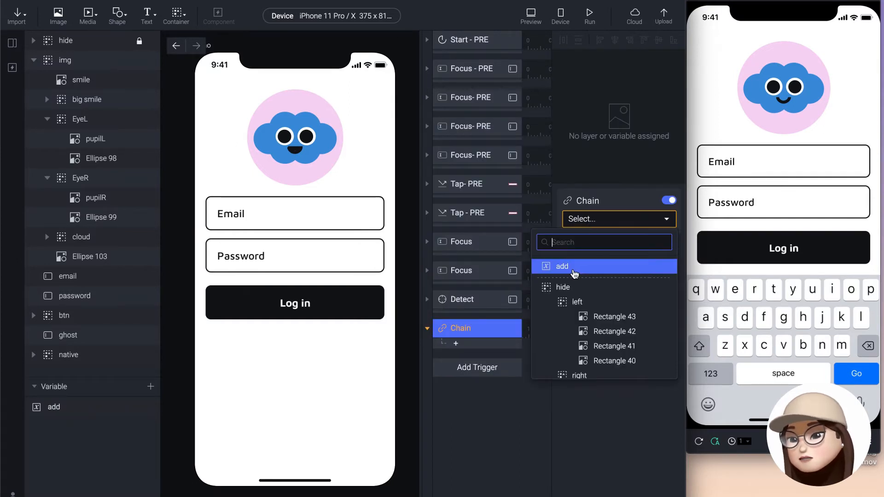
{"action": "left_click", "coordinate": [575, 270]}
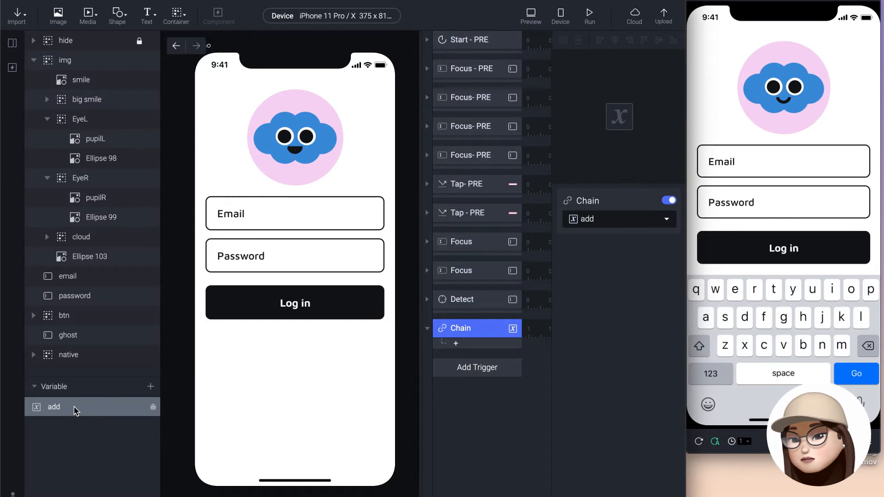
Add a Rotate response under the Chain trigger and assign it to the EyeL layer
{"action": "scroll", "coordinate": [463, 327], "scroll_direction": "down", "scroll_amount": 2}
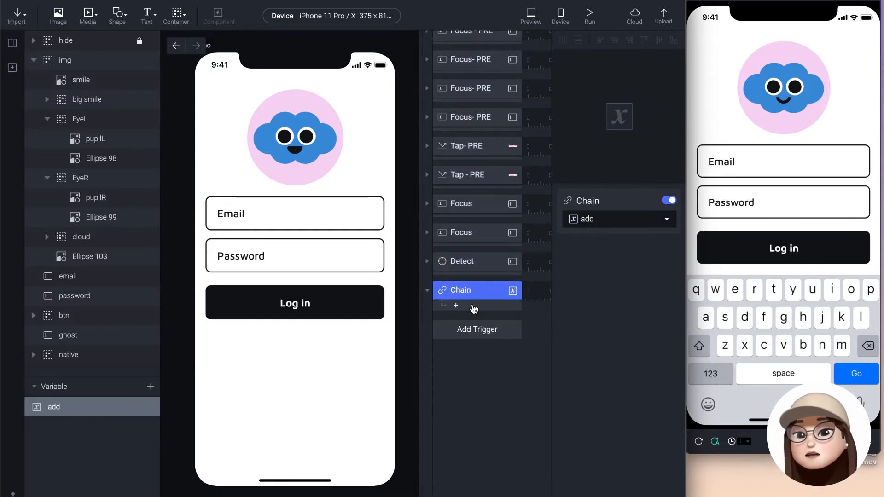
{"action": "left_click", "coordinate": [474, 309]}
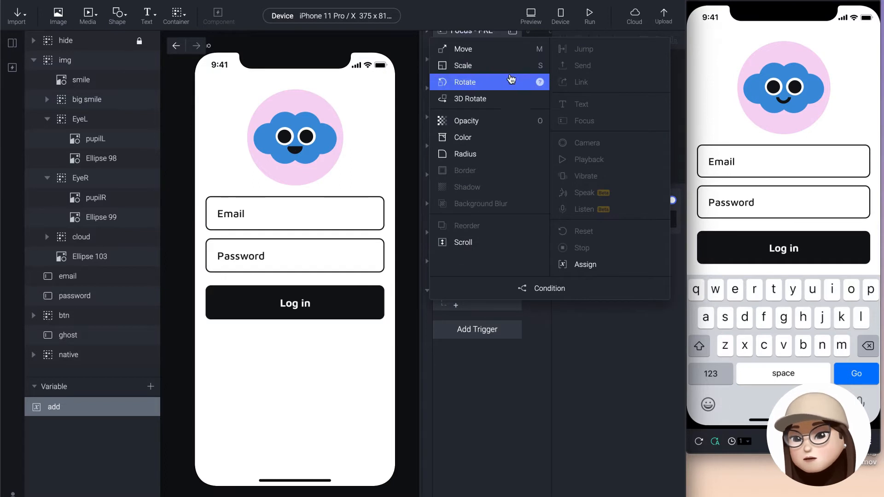
{"action": "left_click", "coordinate": [511, 81]}
{"action": "left_click", "coordinate": [576, 219]}
{"action": "type", "text": "ey"}
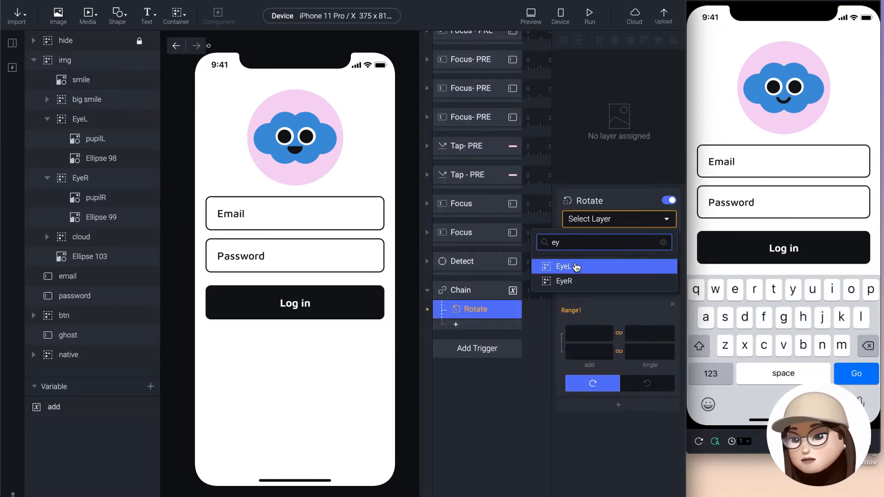
{"action": "left_click", "coordinate": [569, 266]}
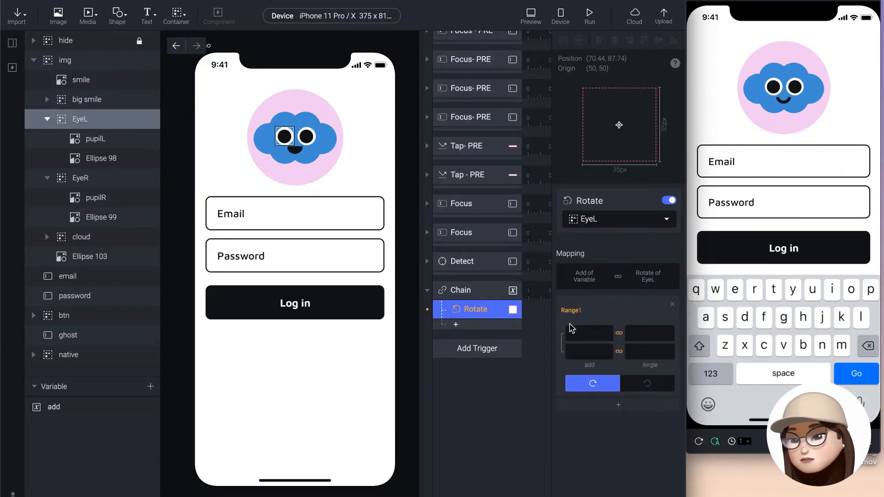
Map add values 0 and 14 to EyeL's rotation angles 40 and -30, with counterclockwise direction
{"action": "left_click", "coordinate": [585, 333]}
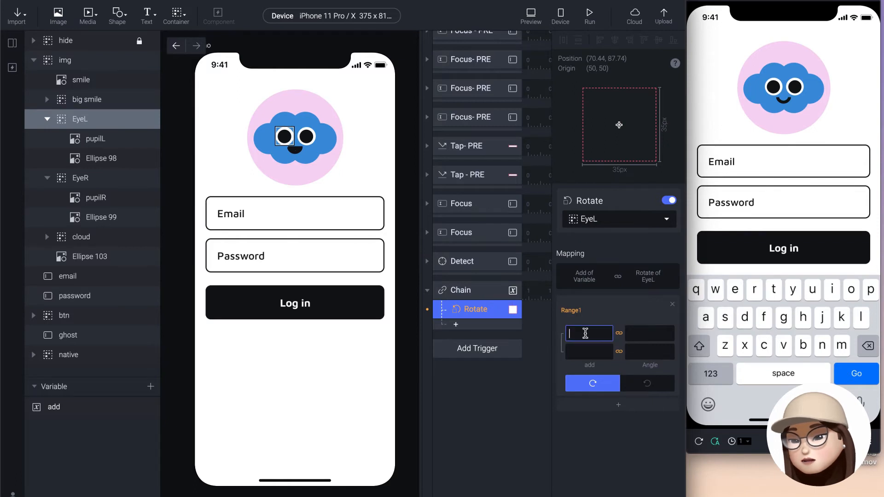
{"action": "left_click", "coordinate": [592, 350]}
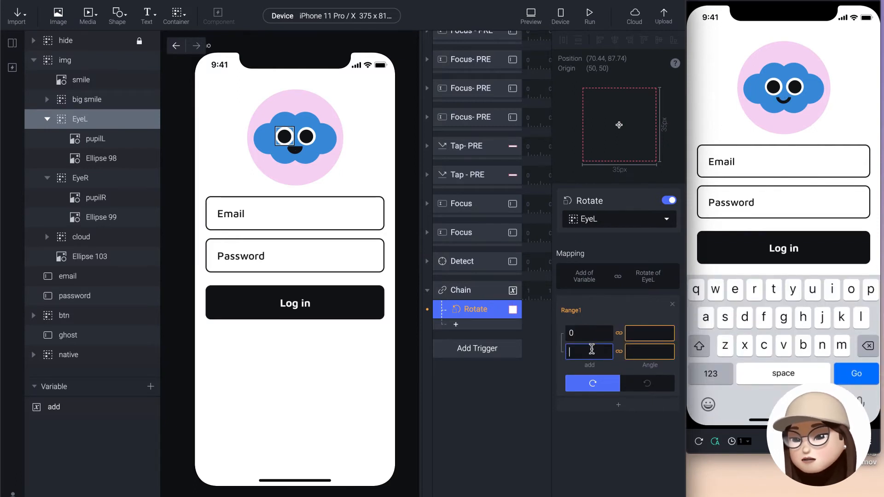
{"action": "type", "text": "14"}
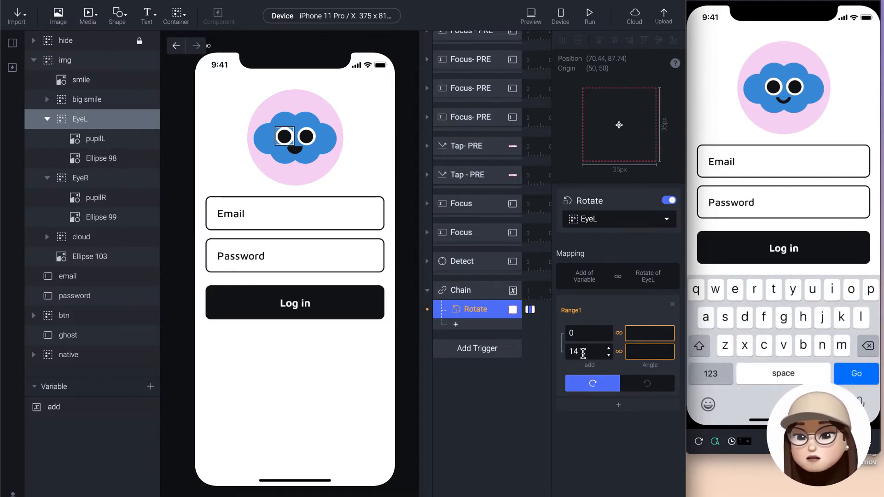
{"action": "left_click_drag", "start_coordinate": [584, 352], "coordinate": [566, 357]}
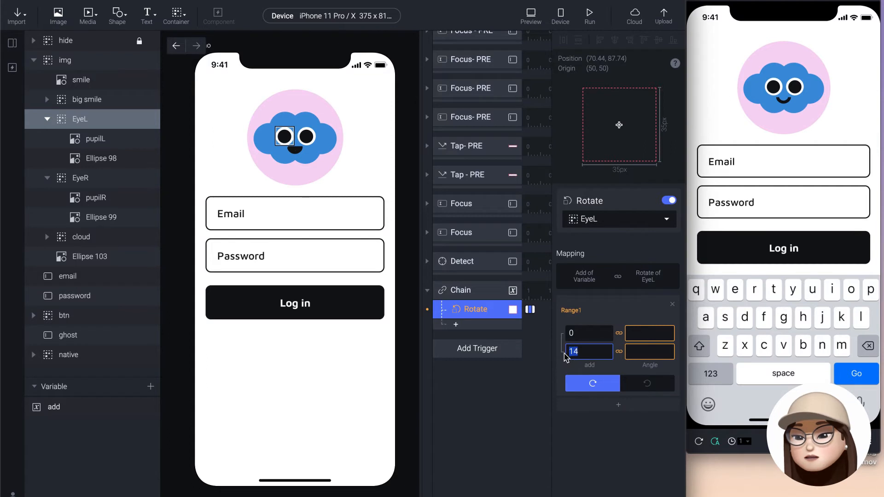
{"action": "left_click", "coordinate": [638, 335]}
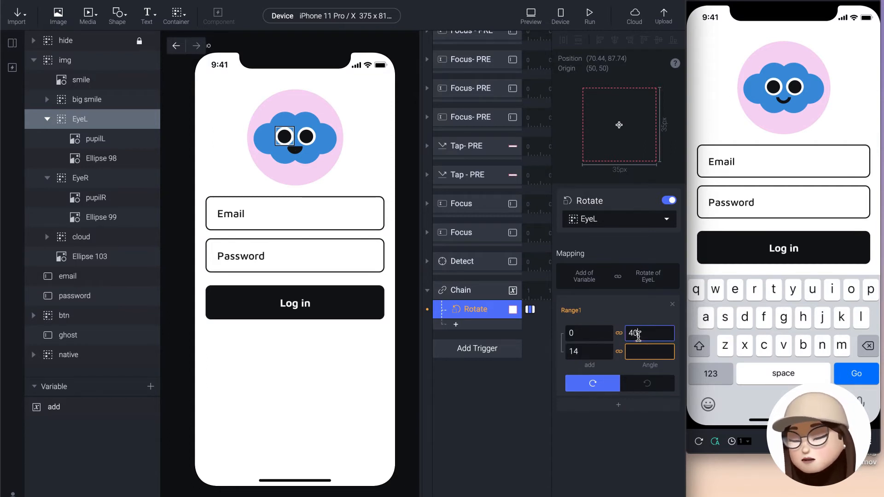
{"action": "left_click", "coordinate": [639, 355]}
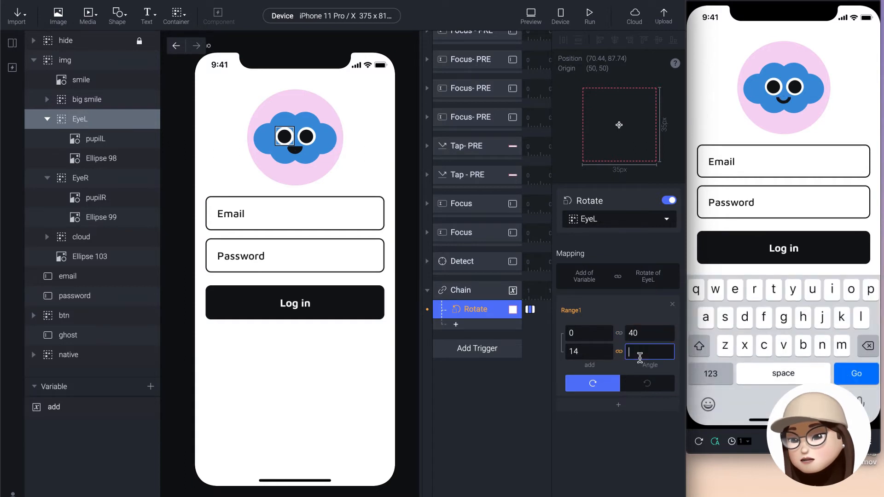
{"action": "left_click", "coordinate": [623, 454]}
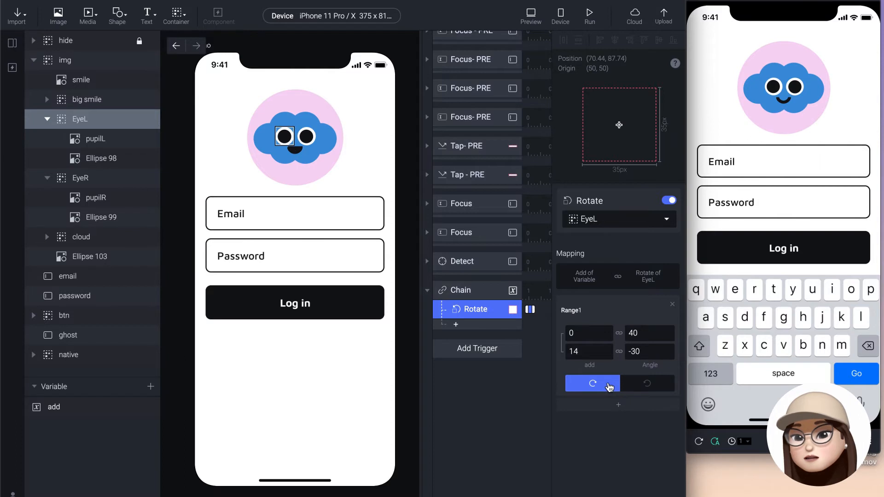
{"action": "left_click", "coordinate": [646, 387]}
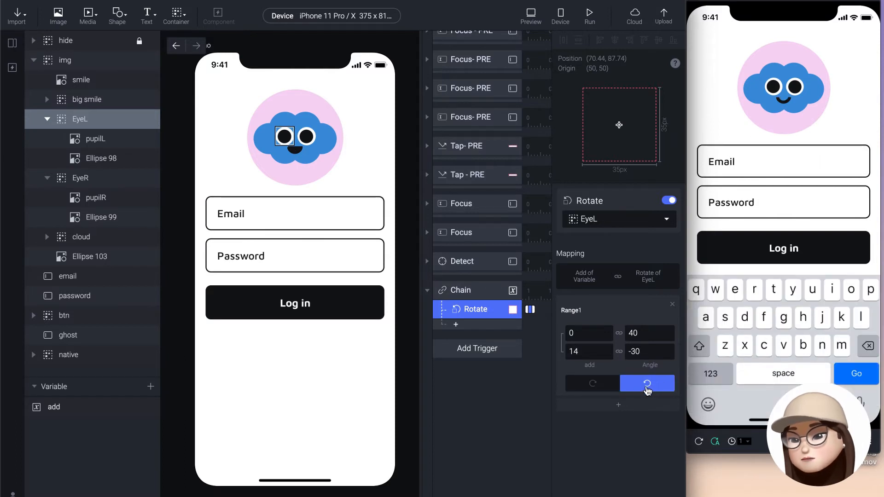
Test EyeL's rotation by entering and deleting "dkdkdkdk" in the preview's email field
{"action": "left_click", "coordinate": [726, 165]}
{"action": "type", "text": "dkdkdkdk"}
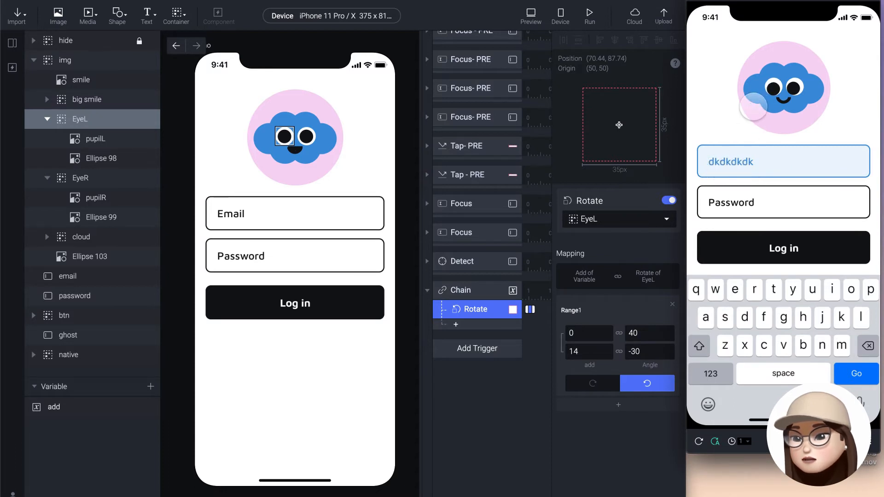
{"action": "key", "text": "BackSpace"}
{"action": "key", "text": "BackSpace"}
{"action": "key", "text": "BackSpace"}
{"action": "key", "text": "BackSpace"}
{"action": "key", "text": "BackSpace"}
{"action": "key", "text": "BackSpace"}
{"action": "key", "text": "BackSpace"}
{"action": "key", "text": "BackSpace"}
Check the add variable against the Rotate range with its debug display temporarily on while entering "dkdkdkdkdkkddk" in the preview's email field
{"action": "left_click", "coordinate": [472, 314]}
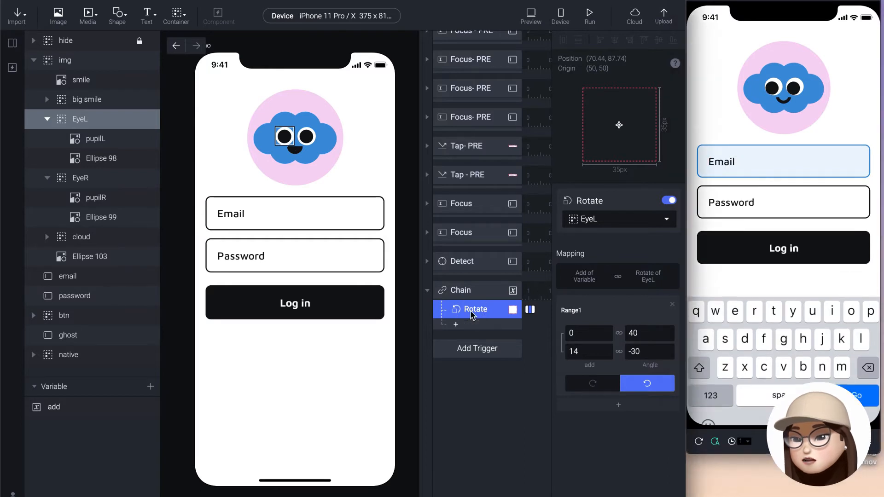
{"action": "left_click", "coordinate": [572, 352]}
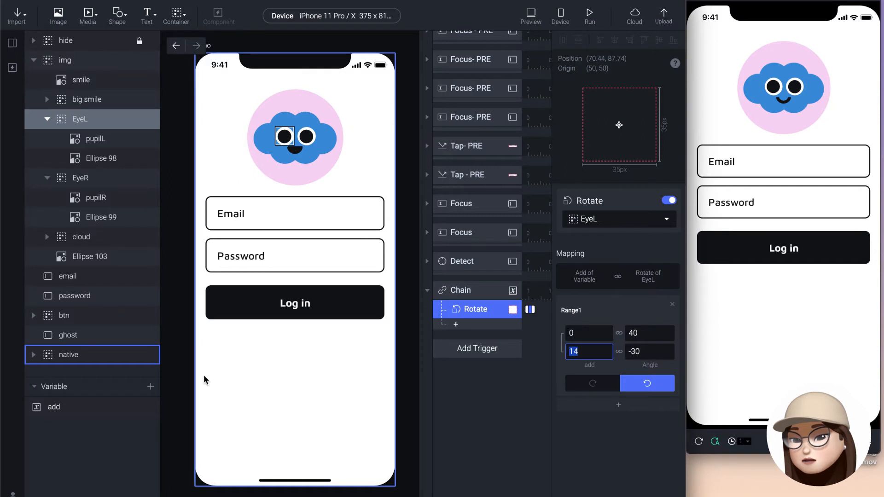
{"action": "left_click", "coordinate": [153, 407]}
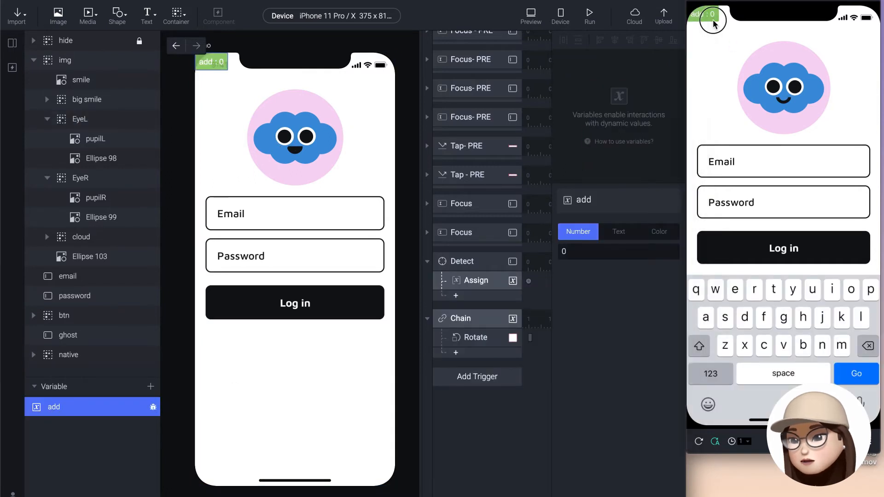
{"action": "left_click", "coordinate": [753, 165]}
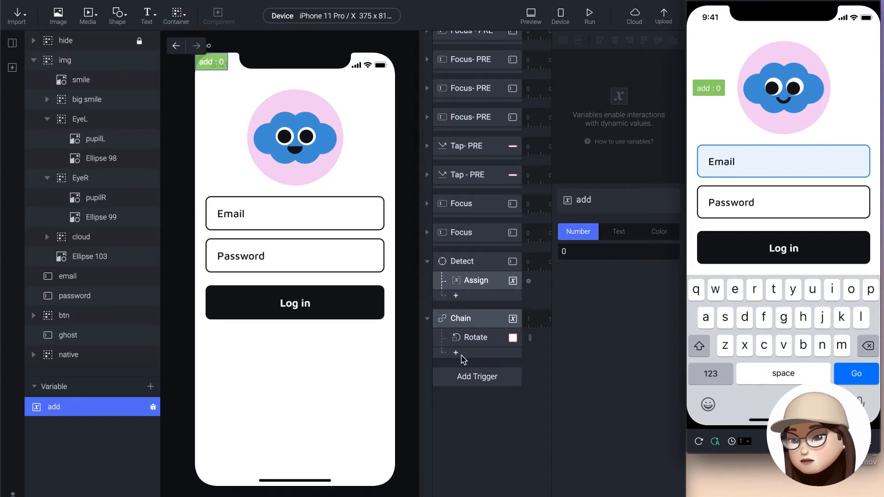
{"action": "left_click", "coordinate": [475, 342]}
{"action": "left_click", "coordinate": [475, 343]}
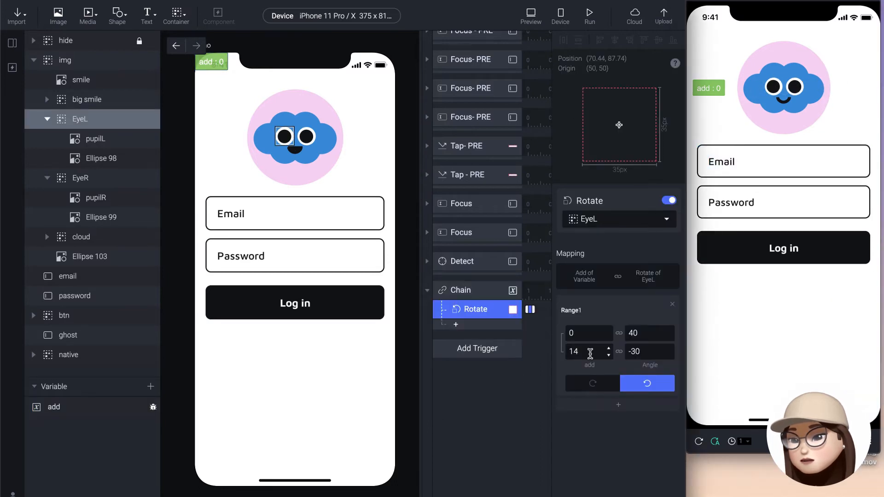
{"action": "left_click", "coordinate": [783, 161]}
{"action": "type", "text": "dkdkd"}
{"action": "type", "text": "kdkdkkd"}
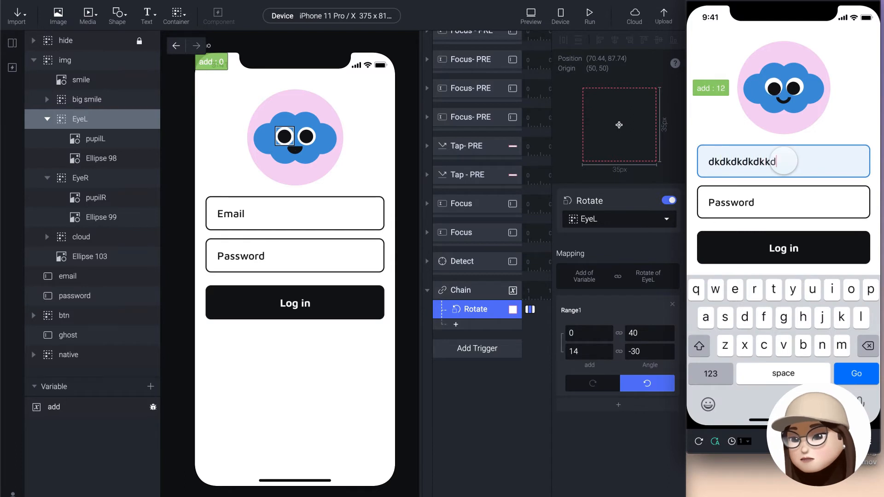
{"action": "type", "text": "dk"}
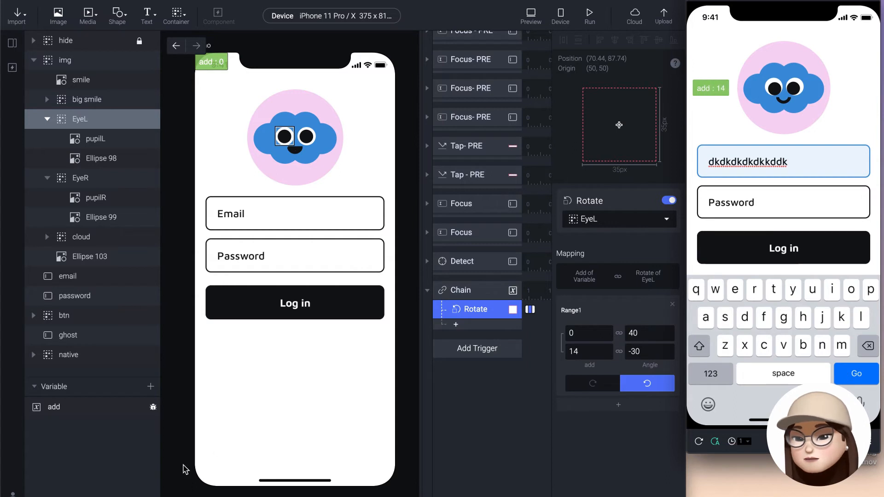
{"action": "left_click", "coordinate": [153, 408]}
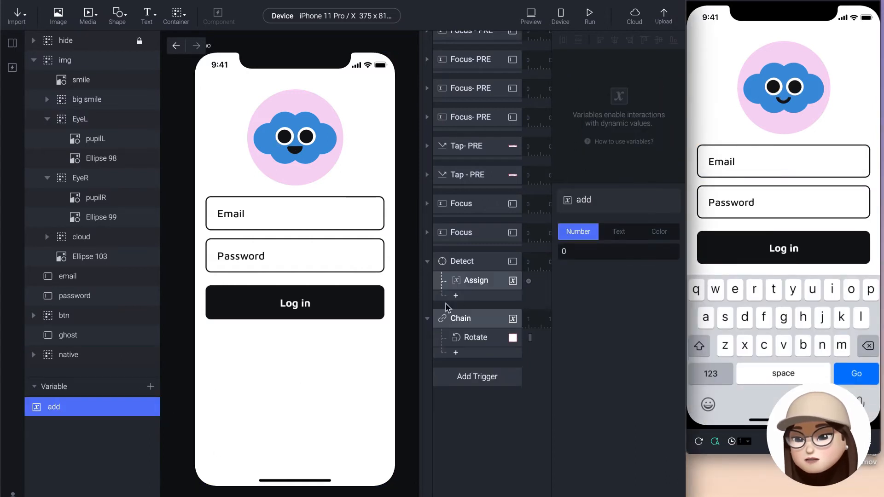
Duplicate the EyeL Rotate response under the Chain trigger and assign the copy to the EyeR layer
{"action": "left_click", "coordinate": [473, 337]}
{"action": "left_click", "coordinate": [481, 315]}
{"action": "key", "text": "super+d"}
{"action": "left_click", "coordinate": [590, 222]}
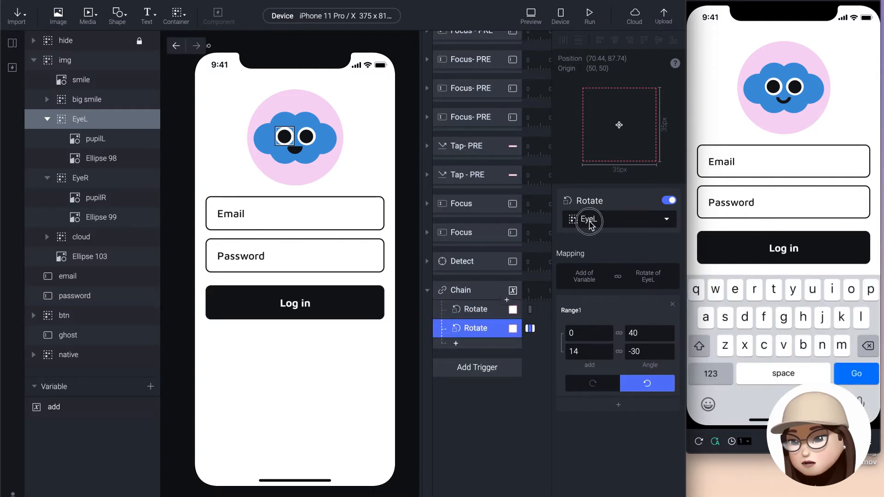
{"action": "type", "text": "dye"}
{"action": "key", "text": "BackSpace"}
{"action": "key", "text": "BackSpace"}
{"action": "key", "text": "BackSpace"}
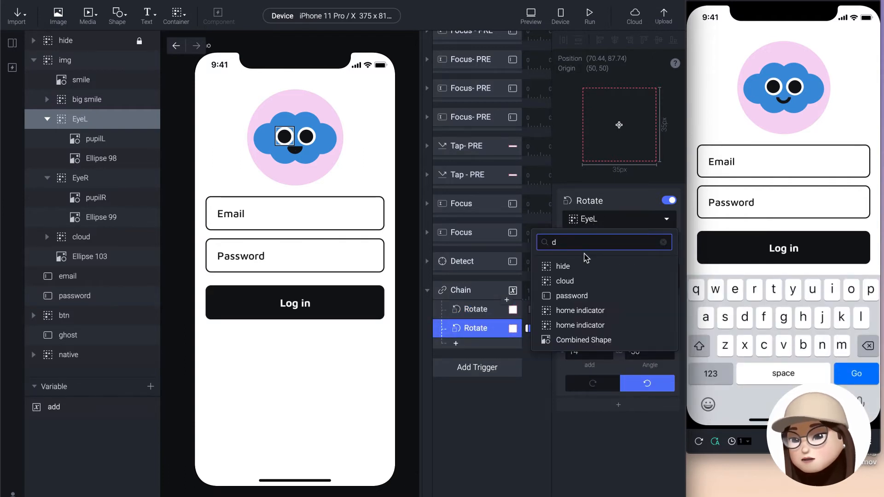
{"action": "type", "text": "eye"}
{"action": "left_click", "coordinate": [575, 282]}
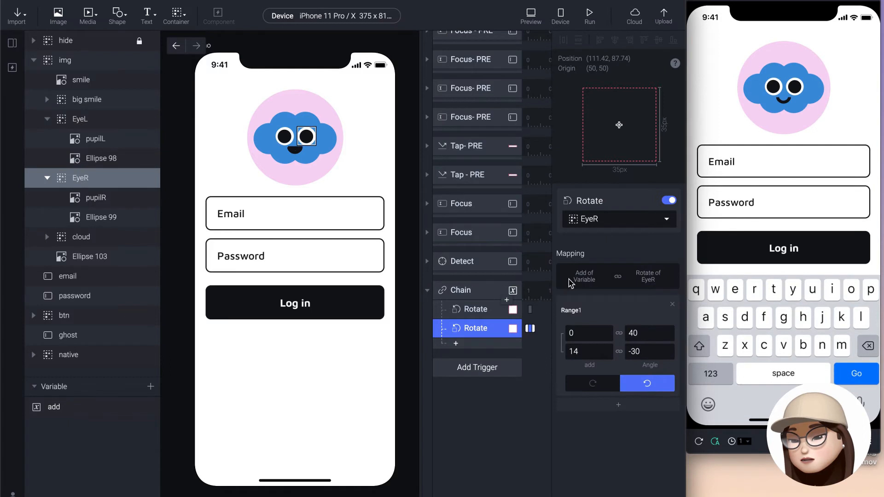
Test both eyes' rotation by entering and deleting "dkdkdkdkdkdk" in the preview's email field
{"action": "left_click", "coordinate": [751, 158]}
{"action": "type", "text": "dkdkdkdkdkdk"}
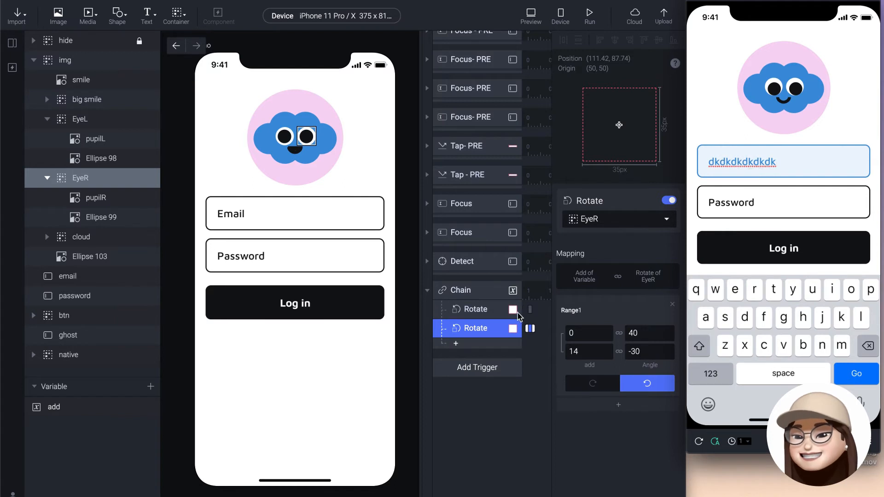
{"action": "key", "text": "BackSpace"}
{"action": "key", "text": "BackSpace"}
{"action": "key", "text": "BackSpace"}
{"action": "key", "text": "BackSpace"}
{"action": "key", "text": "BackSpace"}
{"action": "key", "text": "BackSpace"}
{"action": "key", "text": "BackSpace"}
{"action": "key", "text": "BackSpace"}
{"action": "key", "text": "BackSpace"}
{"action": "key", "text": "BackSpace"}
{"action": "key", "text": "BackSpace"}
{"action": "key", "text": "BackSpace"}
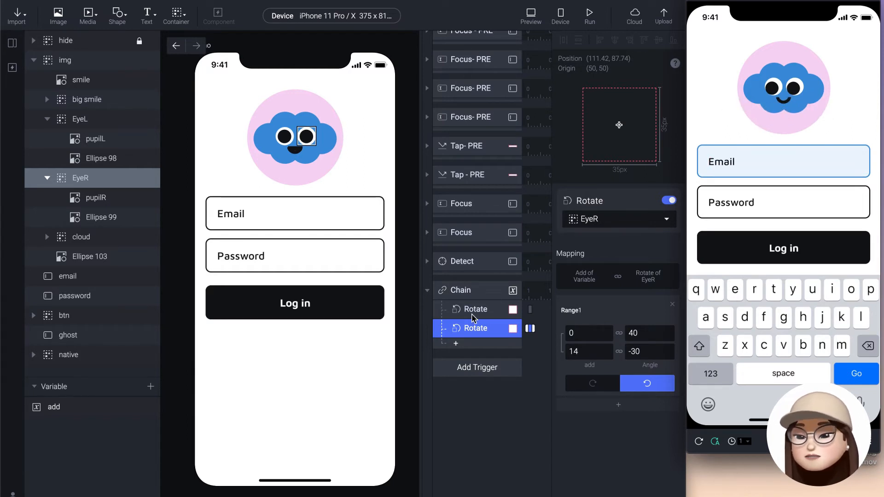
Add an Opacity response under the Chain trigger and set the add values of its first range to 0 and 3
{"action": "left_click", "coordinate": [469, 332]}
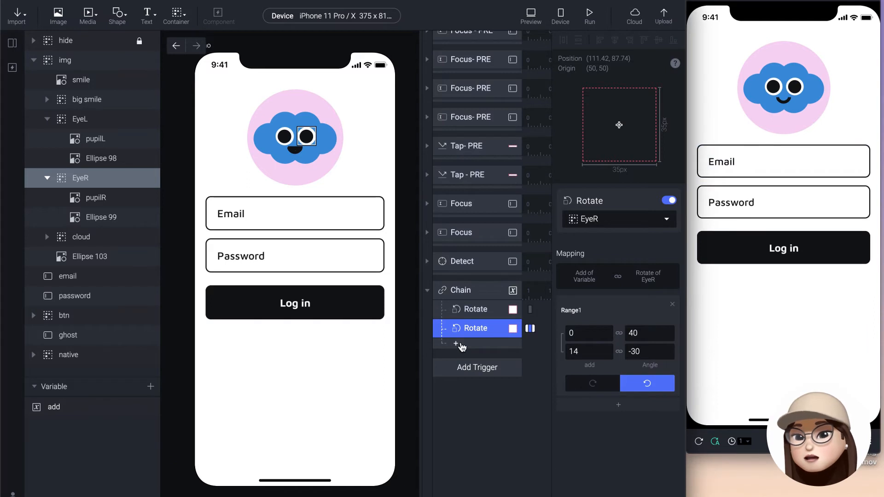
{"action": "left_click", "coordinate": [457, 343]}
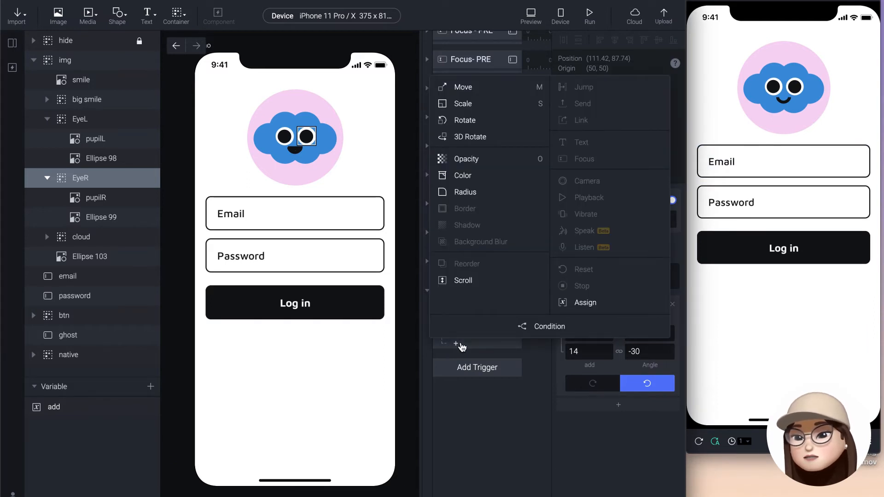
{"action": "left_click", "coordinate": [483, 159]}
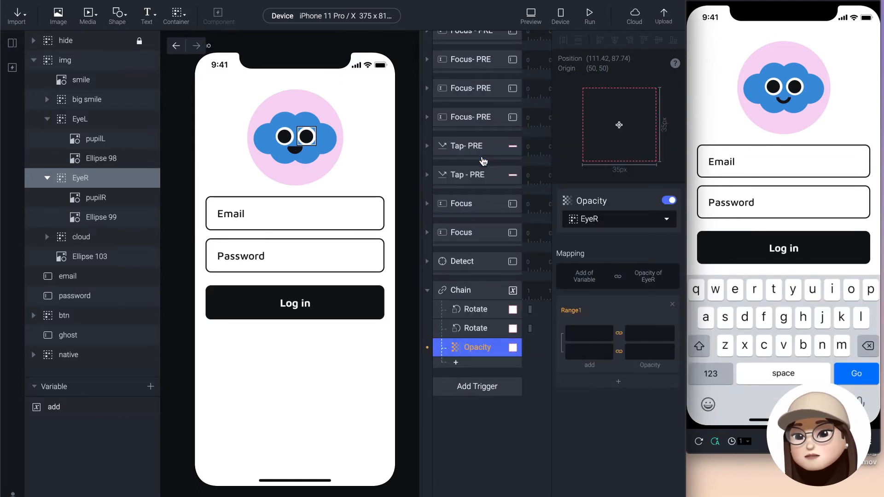
{"action": "left_click", "coordinate": [575, 329]}
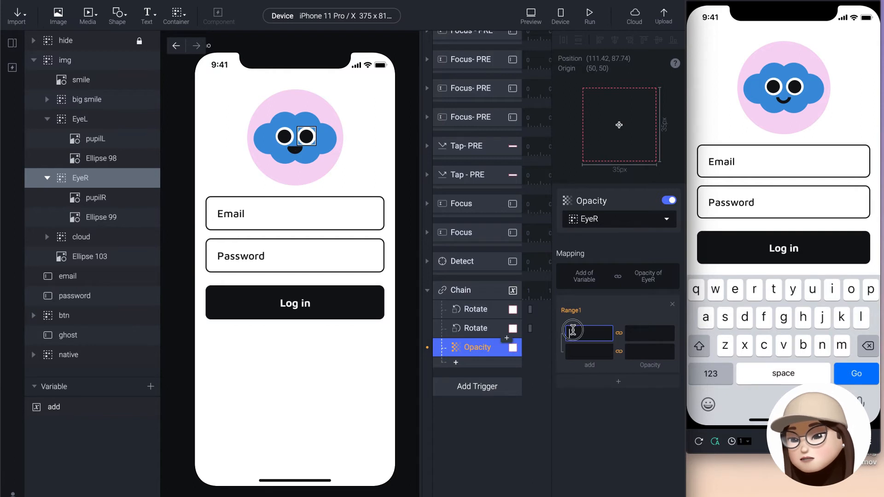
{"action": "type", "text": "0"}
{"action": "left_click", "coordinate": [578, 352]}
{"action": "type", "text": "3"}
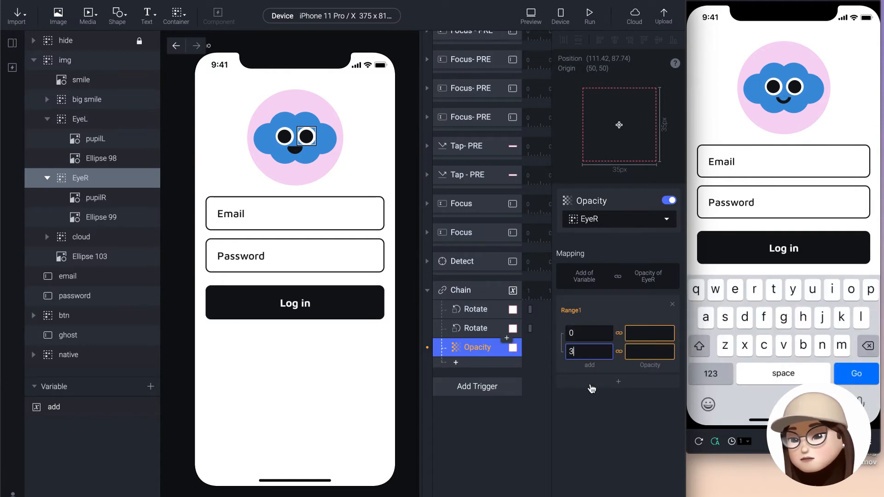
Add a second mapping range to the Opacity response with add values 3 and 14
{"action": "left_click", "coordinate": [592, 382]}
{"action": "left_click", "coordinate": [583, 411]}
{"action": "type", "text": "3"}
{"action": "left_click", "coordinate": [583, 430]}
{"action": "type", "text": "14"}
{"action": "left_click", "coordinate": [600, 492]}
{"action": "double_click", "coordinate": [573, 430]}
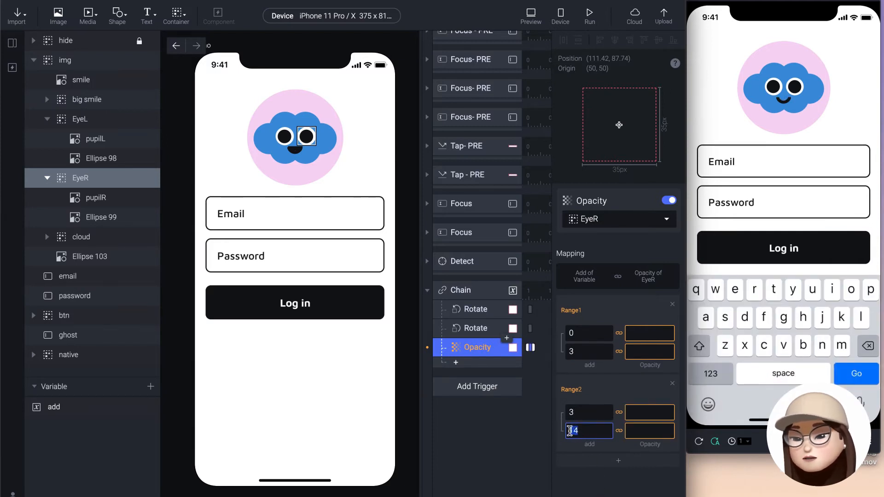
{"action": "double_click", "coordinate": [571, 352]}
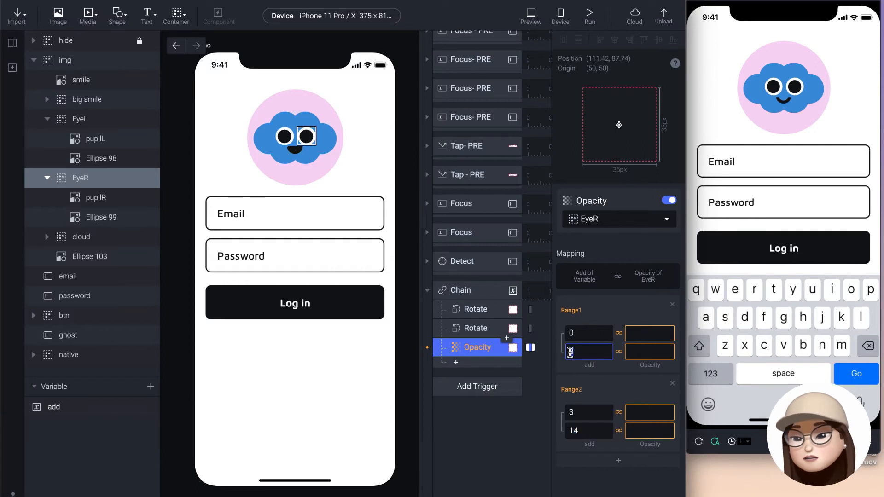
{"action": "double_click", "coordinate": [571, 413]}
{"action": "left_click", "coordinate": [573, 351]}
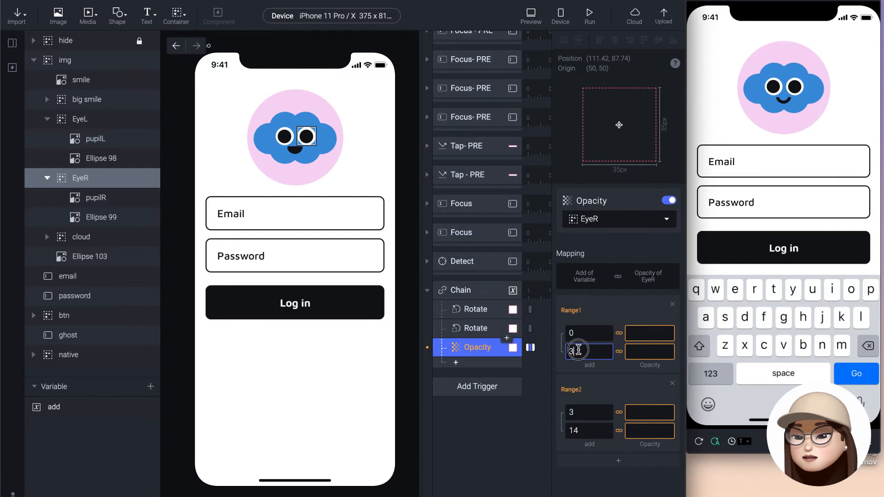
{"action": "left_click", "coordinate": [583, 333]}
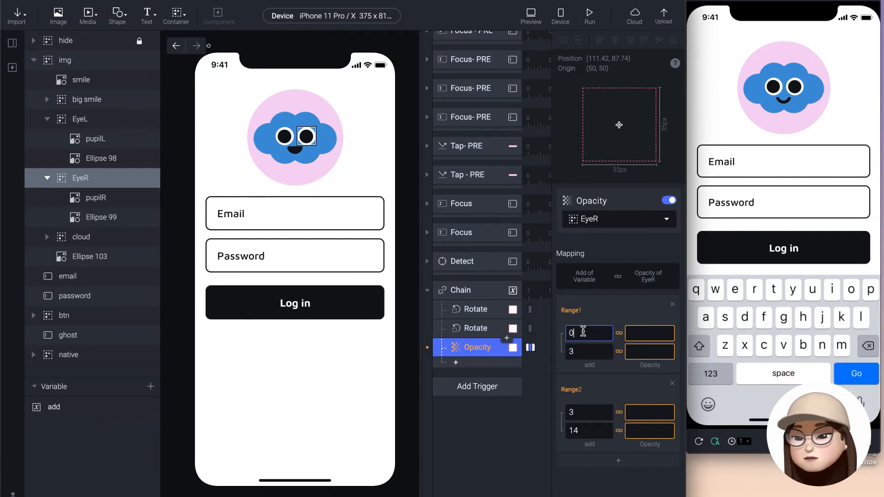
{"action": "left_click", "coordinate": [647, 334]}
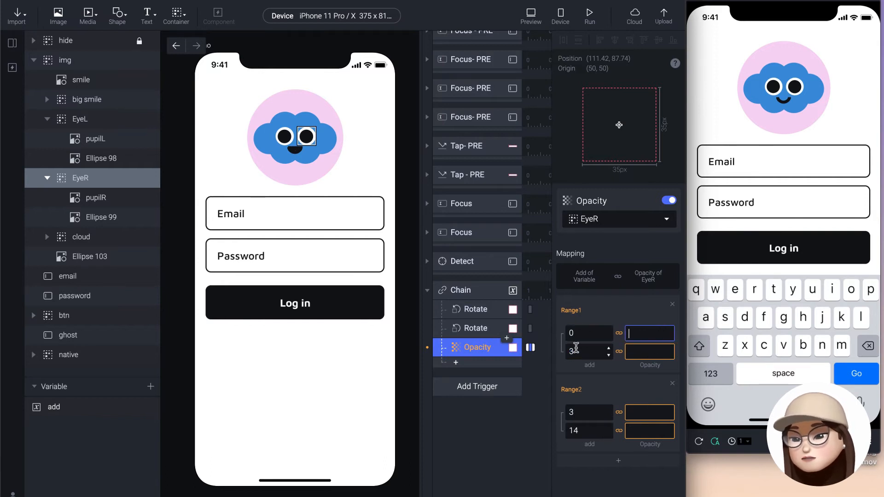
Assign the Opacity response to the smile layer and set both opacity values of Range1 to 100
{"action": "left_click", "coordinate": [608, 224]}
{"action": "type", "text": "smile"}
{"action": "left_click", "coordinate": [584, 262]}
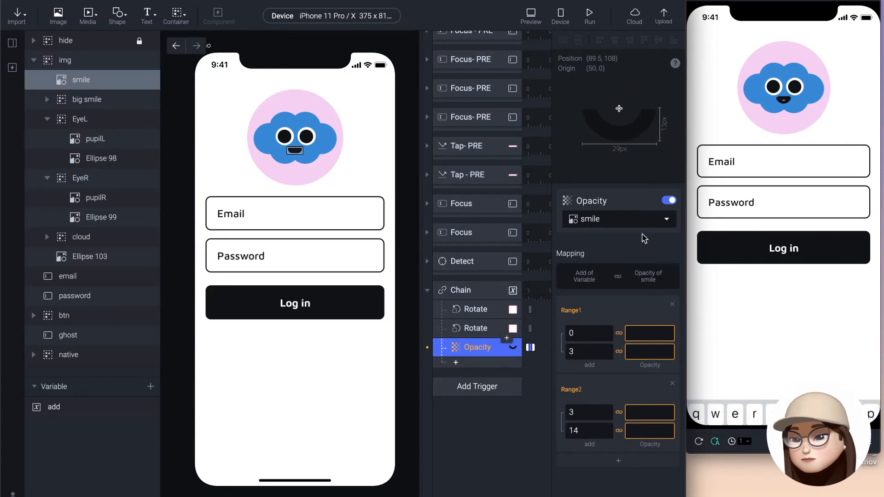
{"action": "left_click", "coordinate": [637, 332]}
{"action": "type", "text": "100"}
{"action": "left_click", "coordinate": [654, 347]}
{"action": "type", "text": "100"}
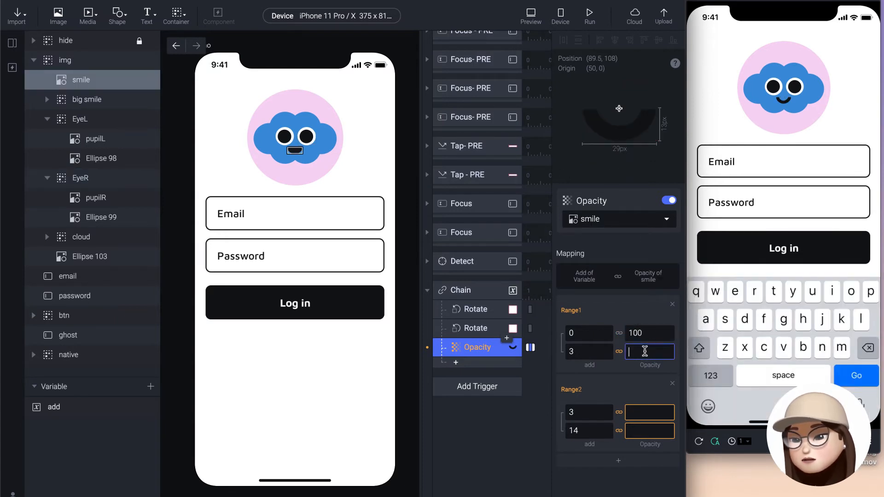
{"action": "key", "text": "Tab"}
Set both opacity values of Range2 to 0 for the smile layer
{"action": "left_click", "coordinate": [572, 415]}
{"action": "left_click", "coordinate": [646, 415]}
{"action": "type", "text": "0"}
{"action": "left_click", "coordinate": [641, 430]}
{"action": "type", "text": "0"}
{"action": "left_click", "coordinate": [647, 487]}
Test the smile's opacity mapping in the preview by entering "dkddkdkdk" in the Email field
{"action": "left_click", "coordinate": [755, 170]}
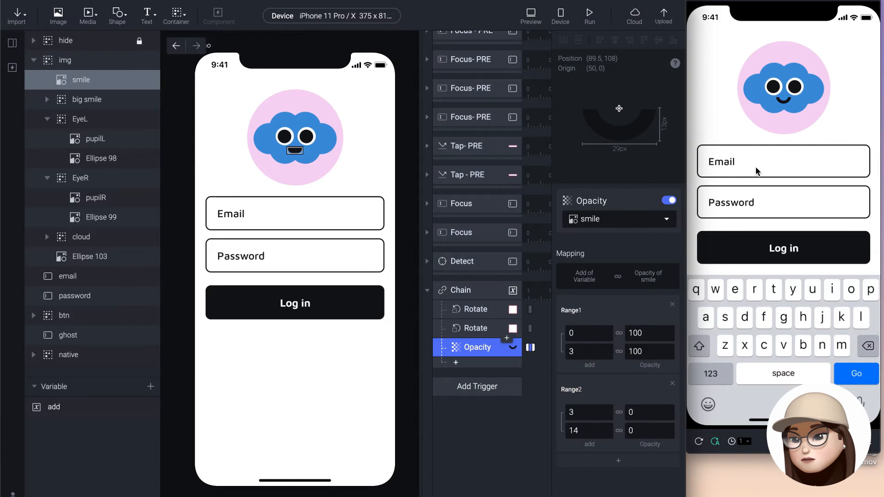
{"action": "type", "text": "dkd"}
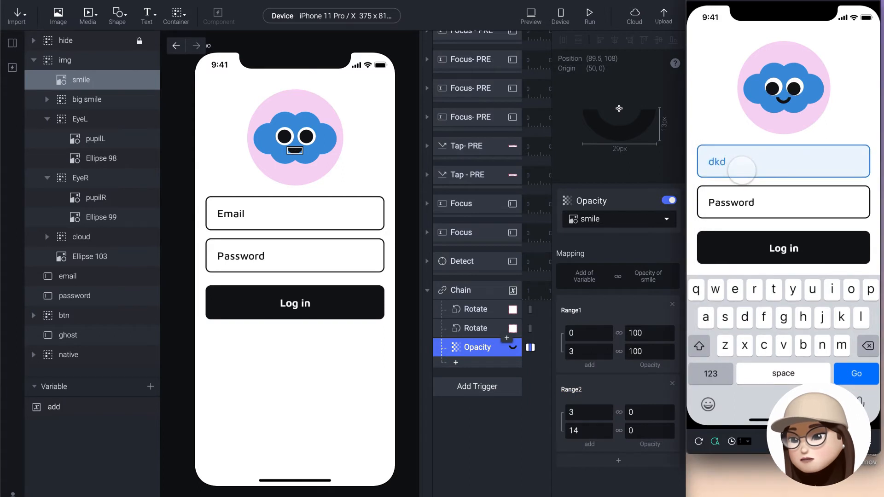
{"action": "type", "text": "dkdkdk"}
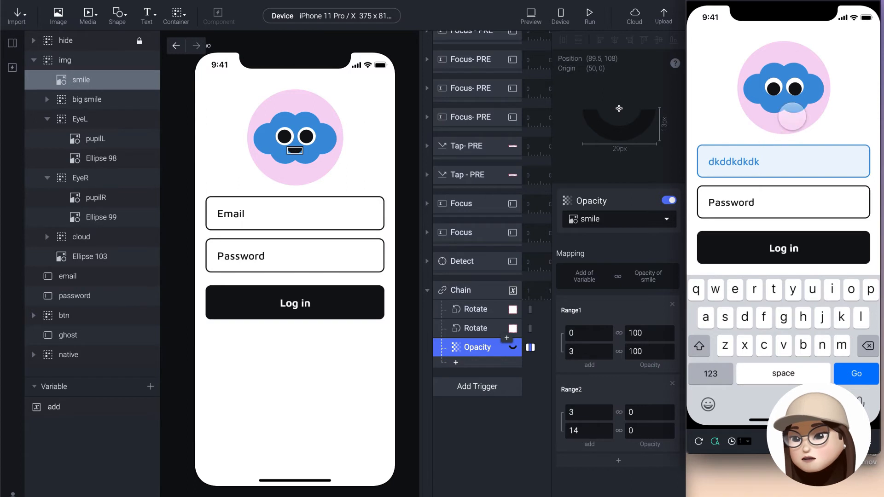
Duplicate the smile layer's Opacity response under the Chain trigger and assign the copy to the big smile layer
{"action": "left_click", "coordinate": [477, 348]}
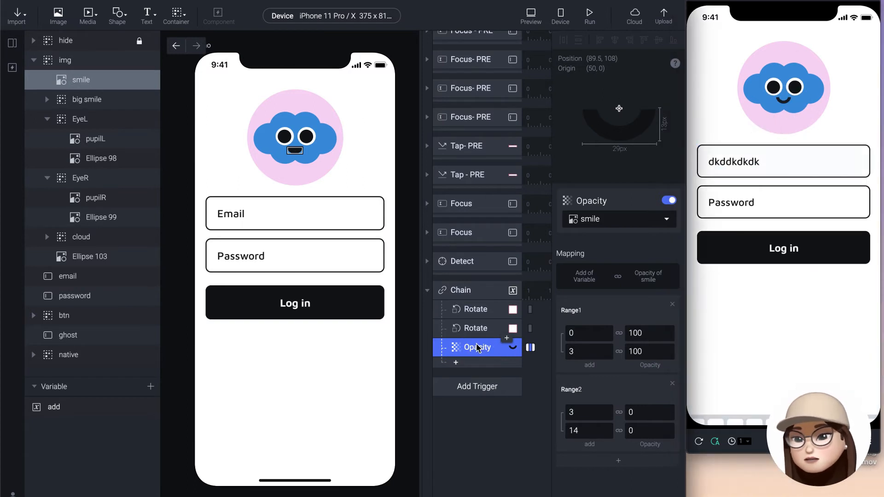
{"action": "key", "text": "super+d"}
{"action": "left_click", "coordinate": [589, 221]}
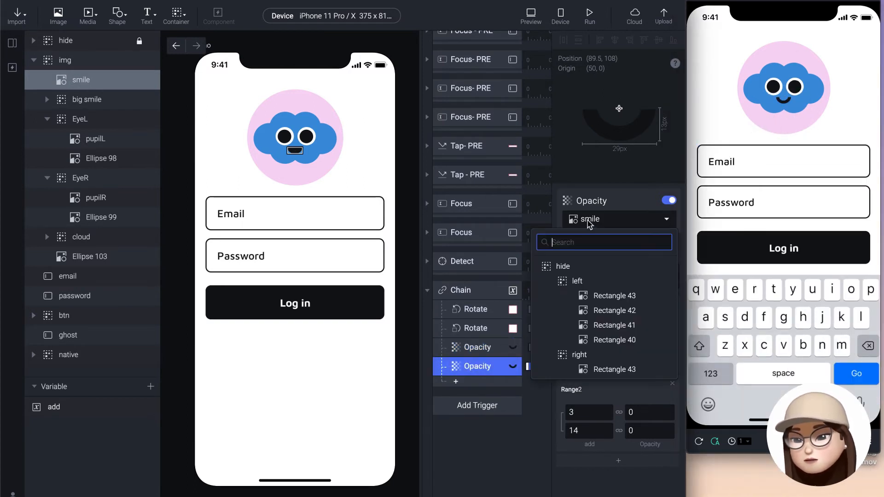
{"action": "type", "text": "big"}
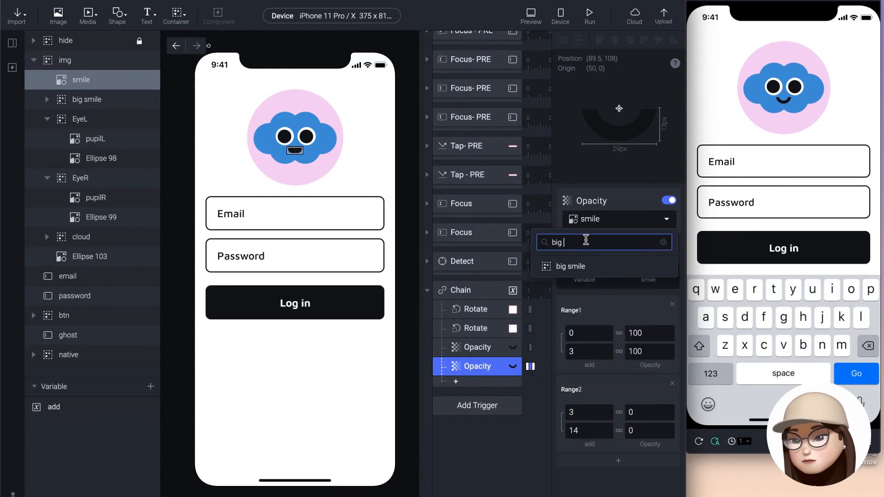
{"action": "left_click", "coordinate": [581, 266]}
For big smile, set both opacity values of Range1 to 0 and both of Range2 to 100
{"action": "left_click", "coordinate": [644, 335]}
{"action": "type", "text": "0"}
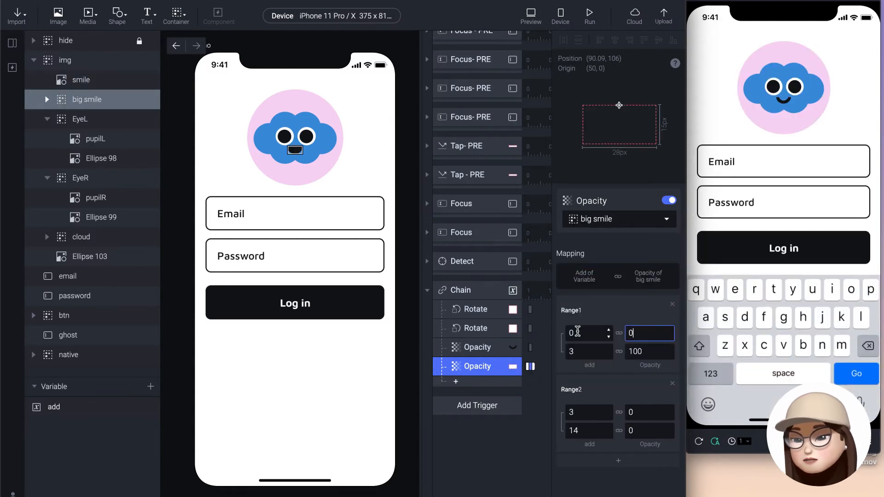
{"action": "left_click", "coordinate": [629, 353]}
{"action": "type", "text": "0"}
{"action": "left_click", "coordinate": [635, 413]}
{"action": "type", "text": "100"}
{"action": "key", "text": "Tab"}
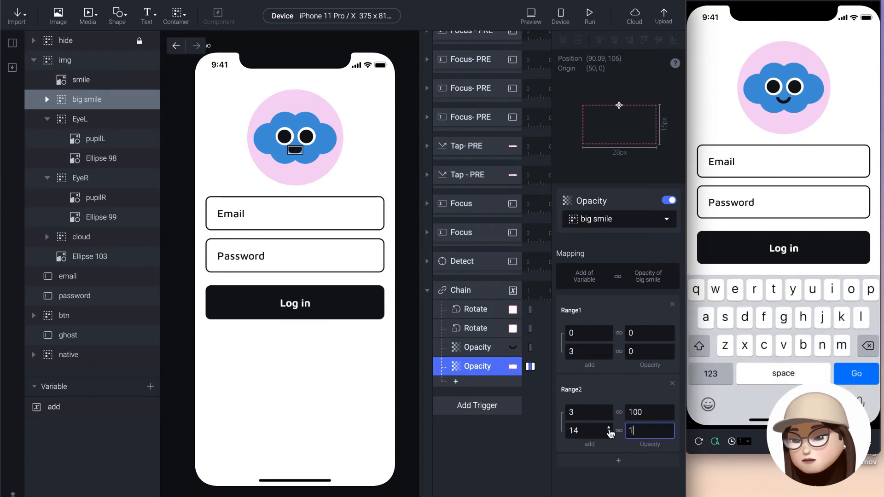
{"action": "left_click", "coordinate": [574, 415]}
{"action": "left_click", "coordinate": [575, 429]}
Add a Scale response for big smile under the Chain trigger and set its Range1 add values to 3 and 14
{"action": "left_click", "coordinate": [476, 368]}
{"action": "left_click", "coordinate": [468, 380]}
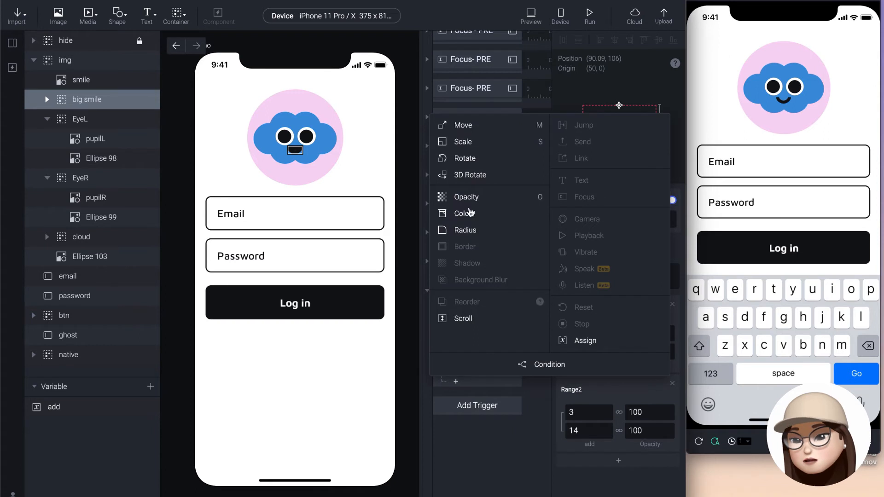
{"action": "left_click", "coordinate": [464, 142]}
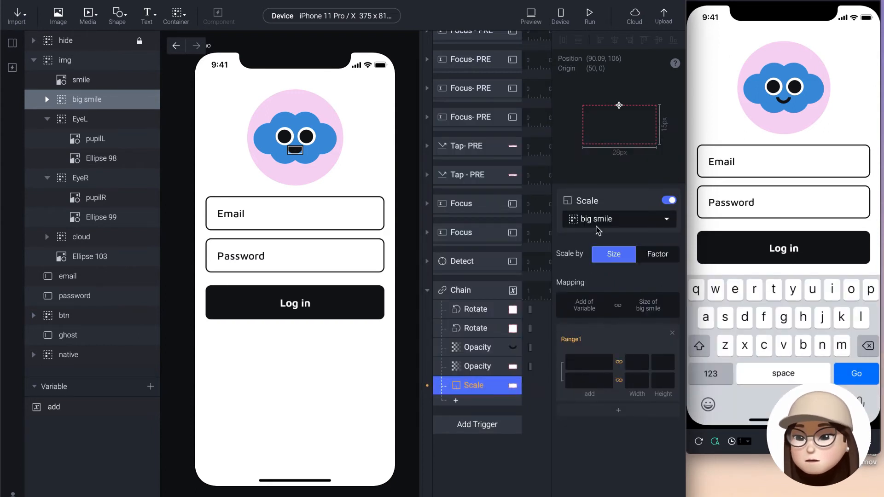
{"action": "left_click", "coordinate": [586, 364]}
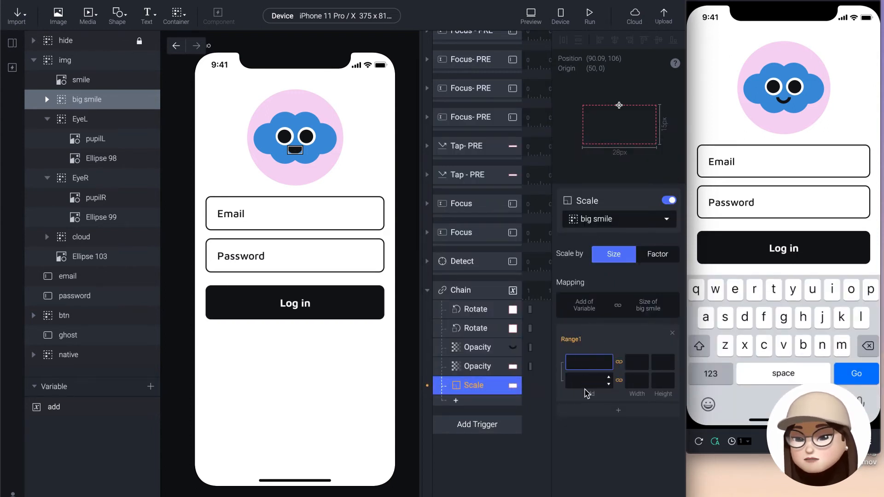
{"action": "left_click", "coordinate": [474, 371]}
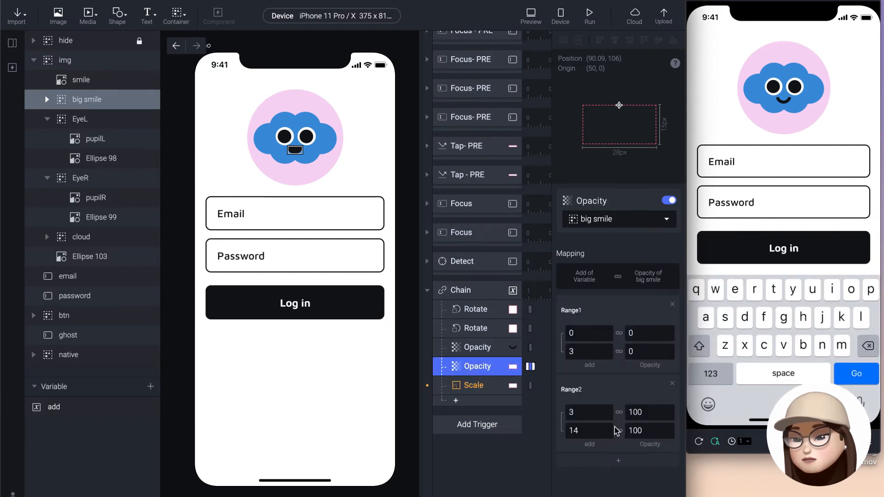
{"action": "left_click", "coordinate": [493, 389]}
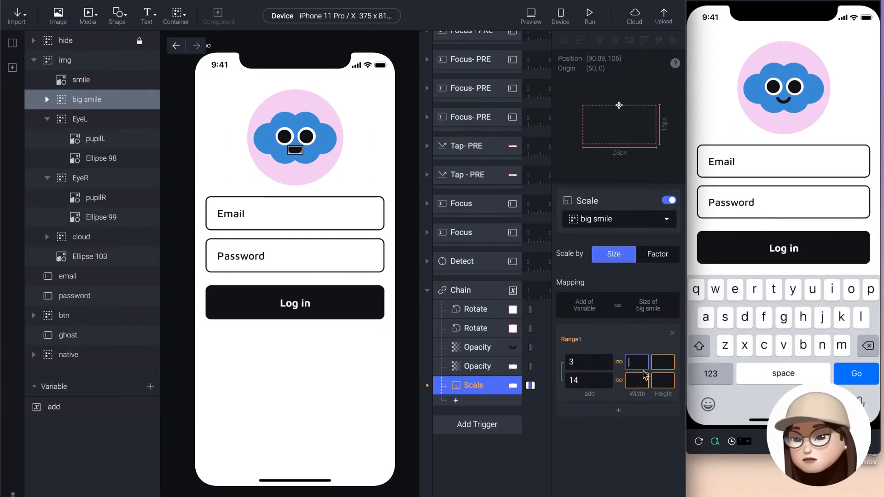
Scale big smile by Factor, mapping ScaleX and ScaleY from 100 at the range's start to 140 at its end
{"action": "left_click", "coordinate": [655, 259]}
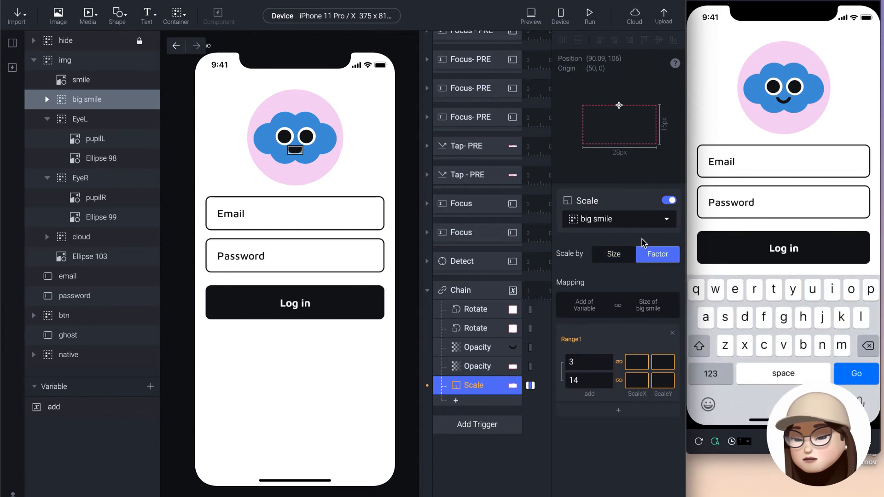
{"action": "left_click", "coordinate": [637, 360]}
{"action": "left_click", "coordinate": [662, 362]}
{"action": "type", "text": "100"}
{"action": "left_click", "coordinate": [634, 379]}
{"action": "type", "text": "100"}
{"action": "left_click", "coordinate": [659, 379]}
{"action": "type", "text": "140"}
{"action": "left_click", "coordinate": [657, 446]}
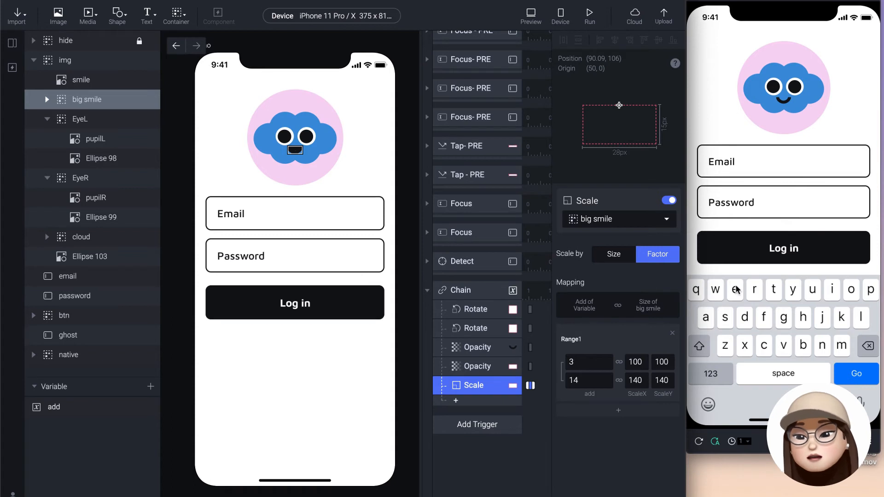
Test the mouth change and scaling in the preview by entering a long run of d and k letters in the Email field
{"action": "left_click", "coordinate": [721, 162]}
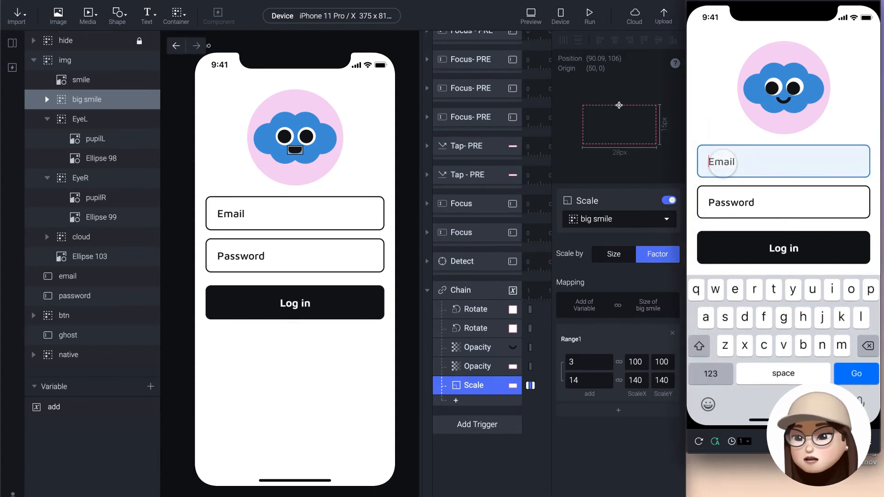
{"action": "type", "text": "dk"}
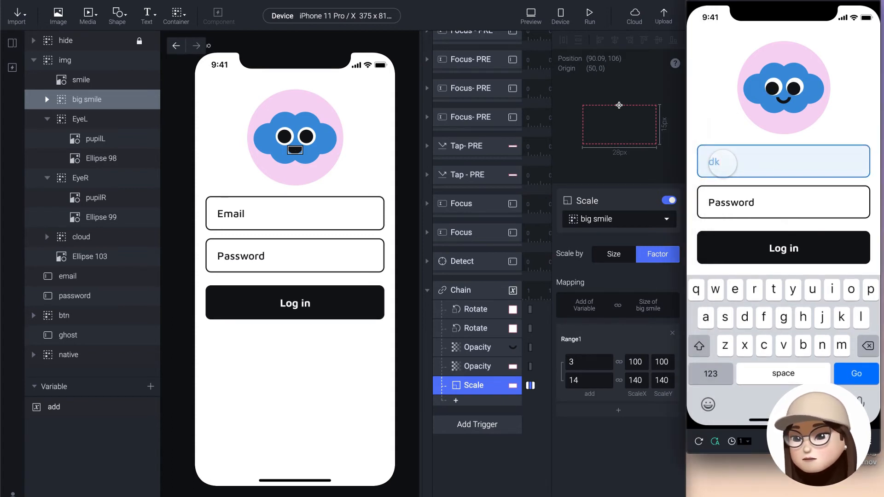
{"action": "type", "text": "d"}
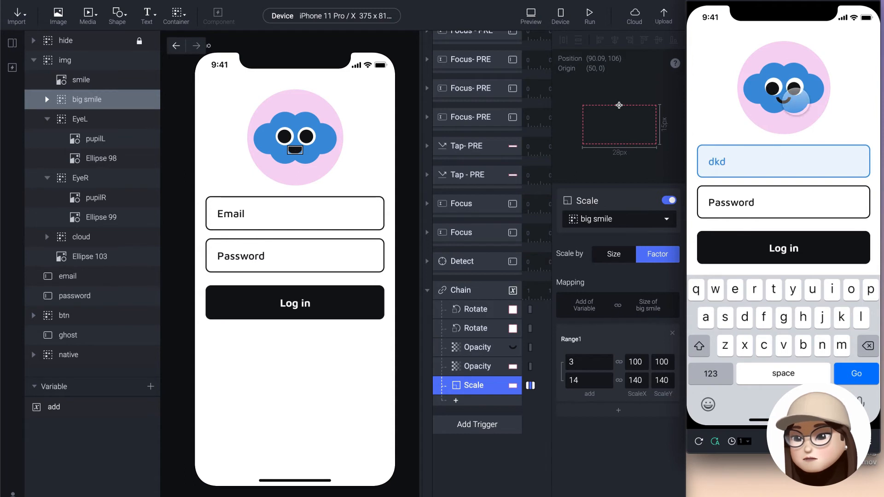
{"action": "type", "text": "dk"}
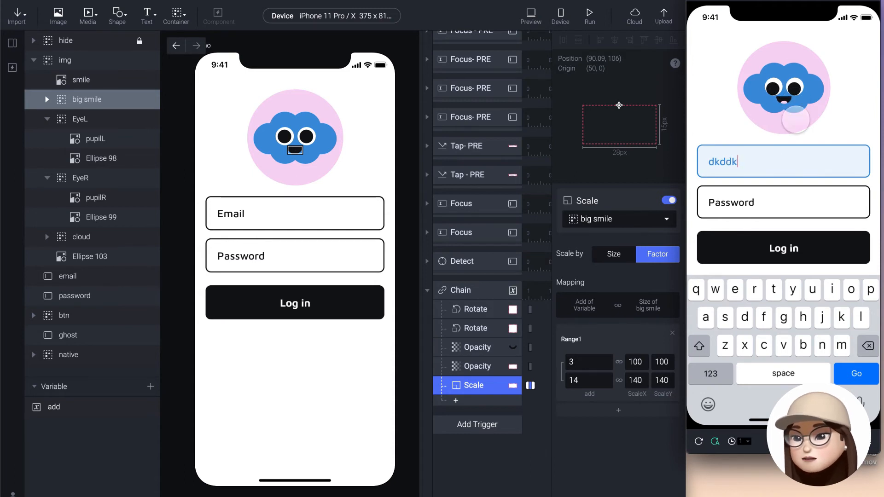
{"action": "type", "text": "dkdkd"}
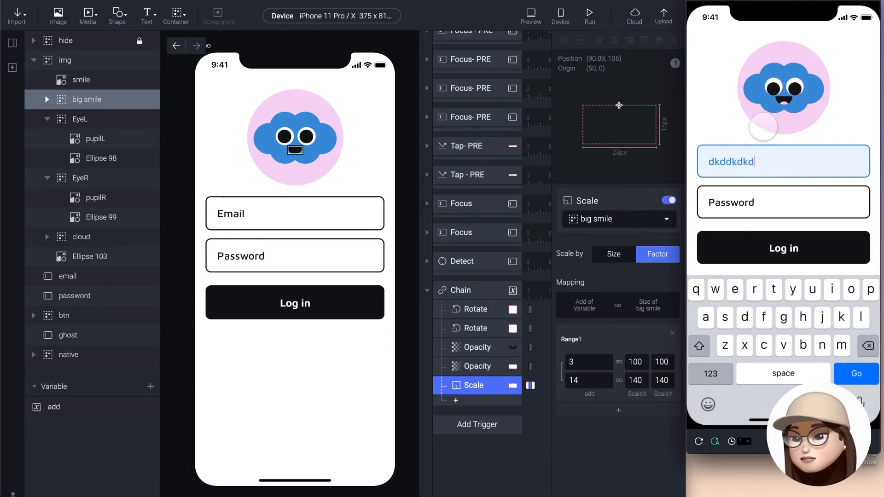
{"action": "type", "text": "kdkd"}
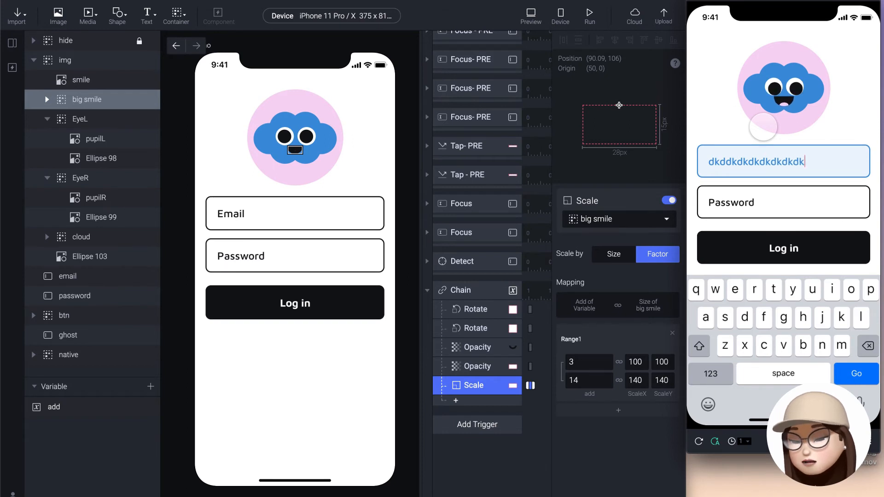
Delete and re-enter part of the preview's Email text to check how the mouth scales with text length
{"action": "key", "text": "BackSpace"}
{"action": "key", "text": "BackSpace"}
{"action": "key", "text": "BackSpace"}
{"action": "key", "text": "BackSpace"}
{"action": "key", "text": "BackSpace"}
{"action": "key", "text": "BackSpace"}
{"action": "key", "text": "BackSpace"}
{"action": "key", "text": "BackSpace"}
{"action": "key", "text": "BackSpace"}
{"action": "key", "text": "BackSpace"}
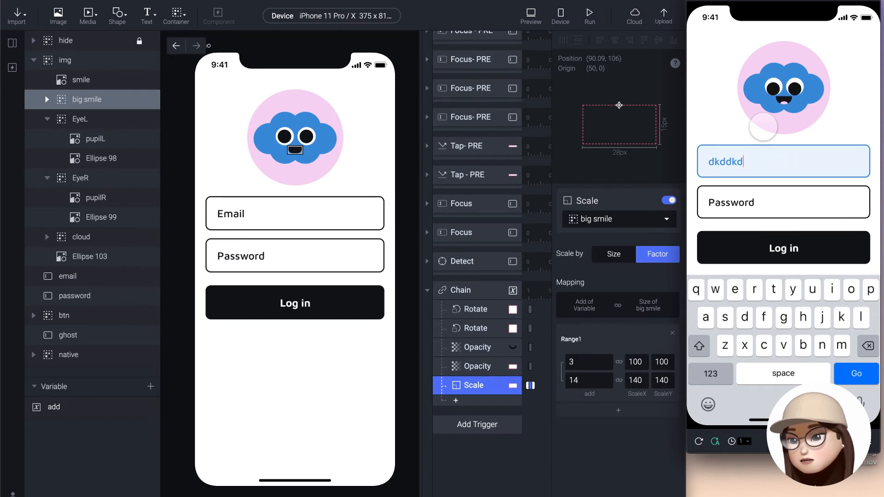
{"action": "type", "text": "dkdkdkdkdkd"}
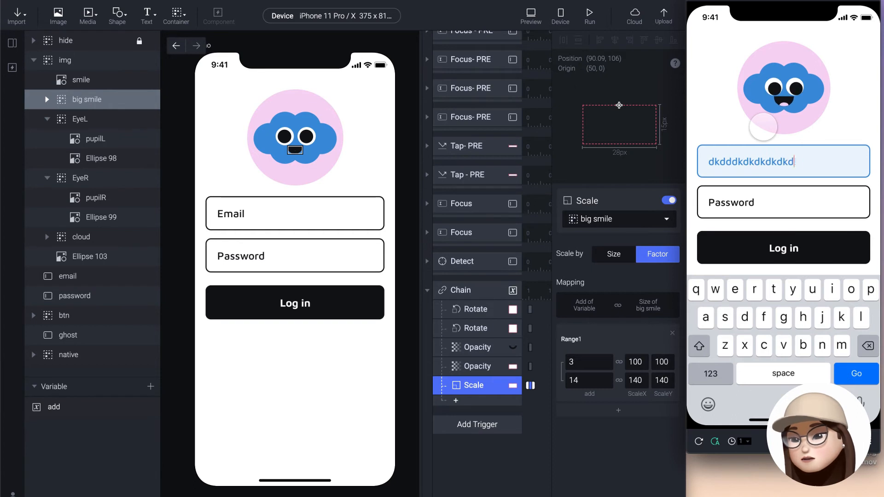
{"action": "key", "text": "BackSpace"}
{"action": "key", "text": "BackSpace"}
{"action": "key", "text": "BackSpace"}
{"action": "key", "text": "BackSpace"}
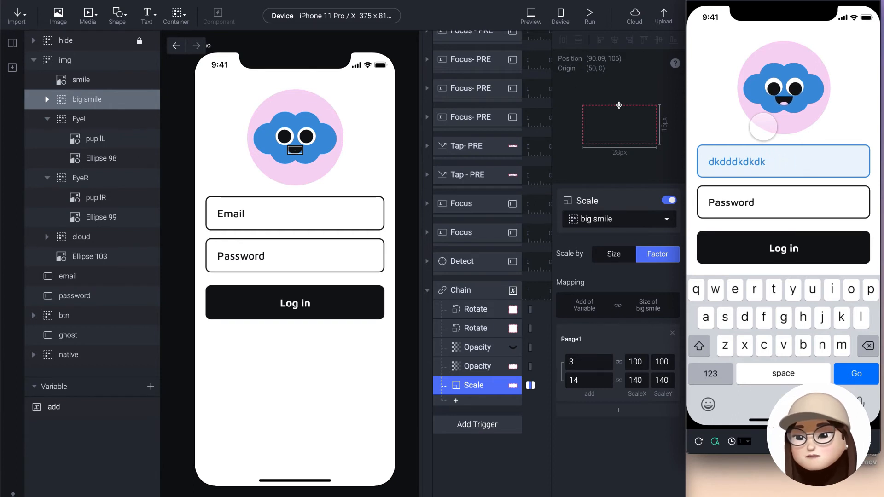
{"action": "type", "text": "dkk"}
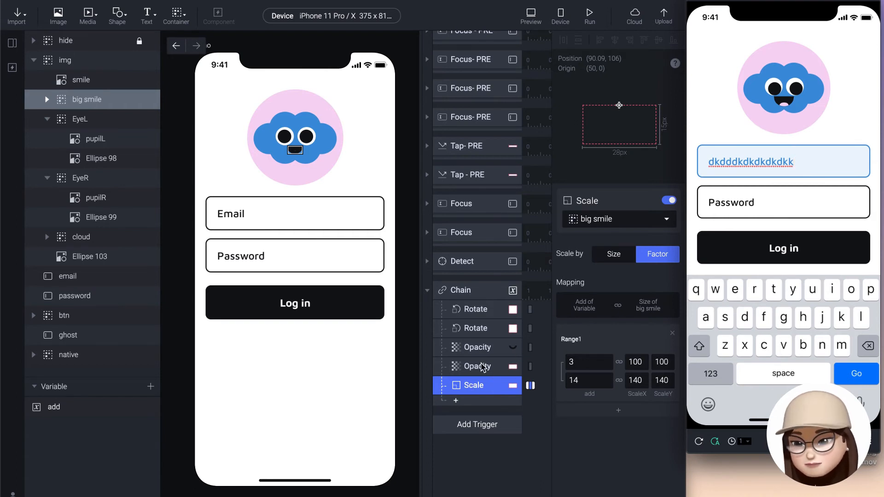
Review the range mappings of the EyeL Rotate response and the smile and big smile Opacity responses under the Chain trigger
{"action": "left_click", "coordinate": [466, 351]}
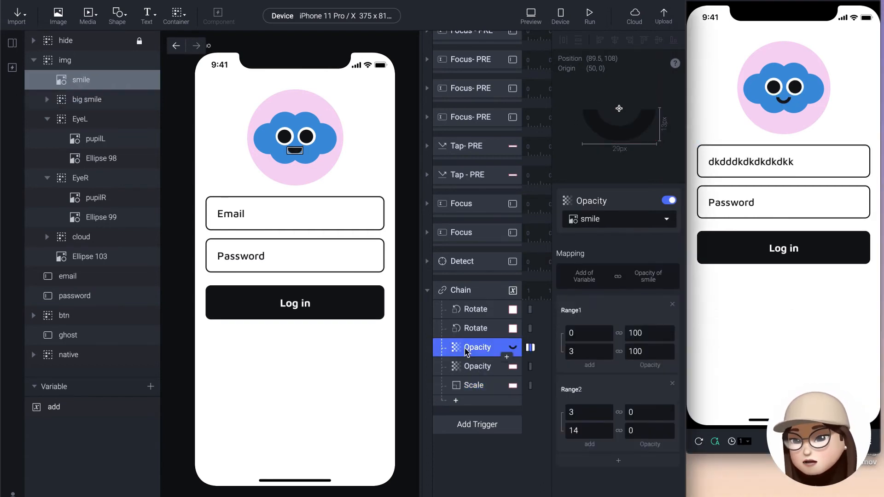
{"action": "left_click", "coordinate": [476, 309]}
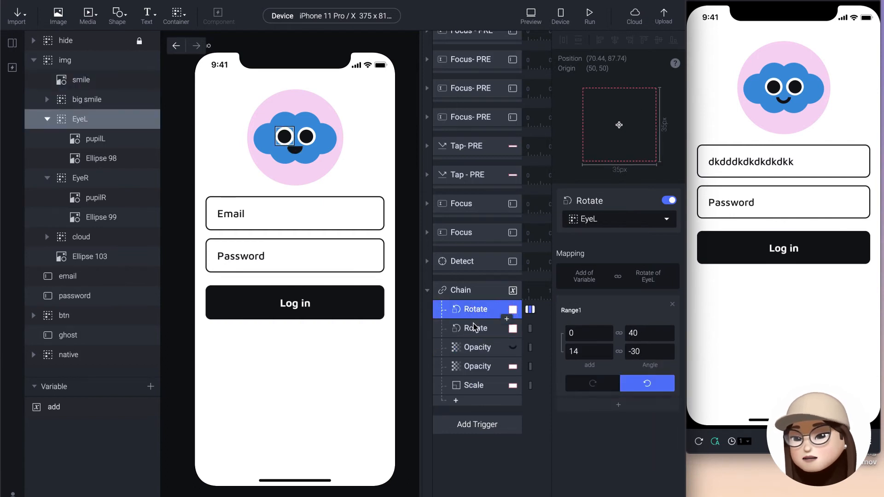
{"action": "left_click", "coordinate": [565, 354]}
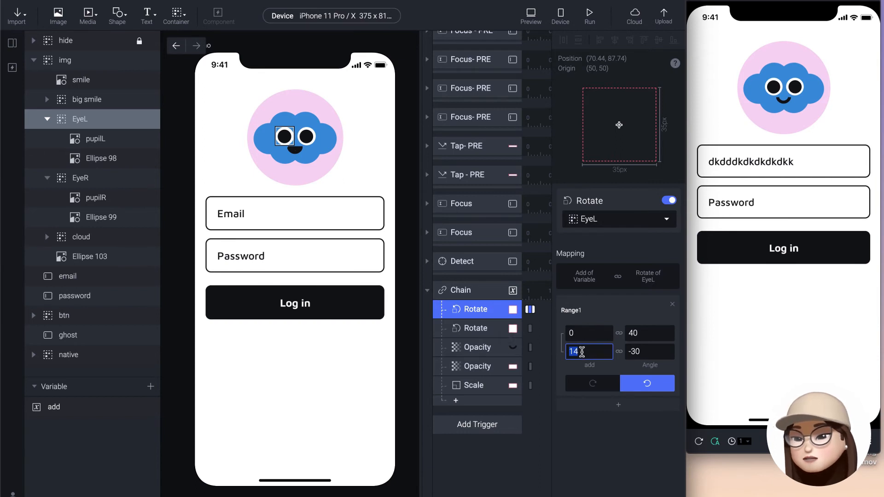
{"action": "left_click", "coordinate": [480, 352]}
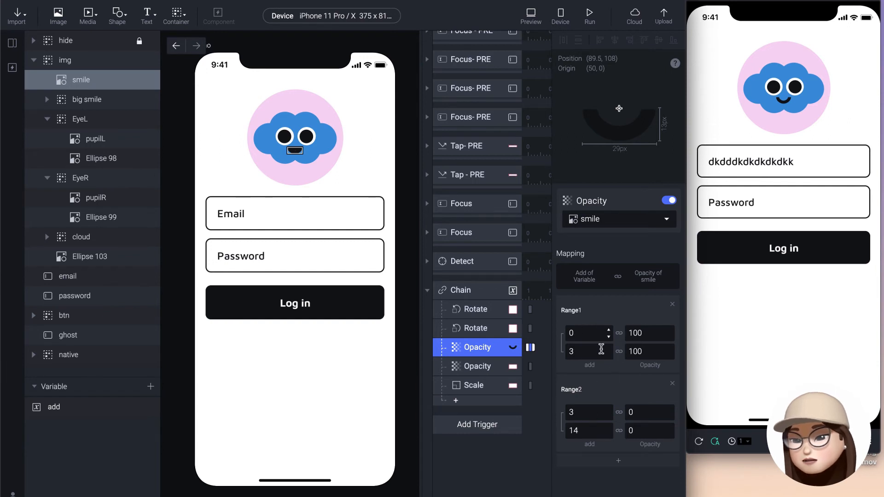
{"action": "left_click", "coordinate": [577, 351]}
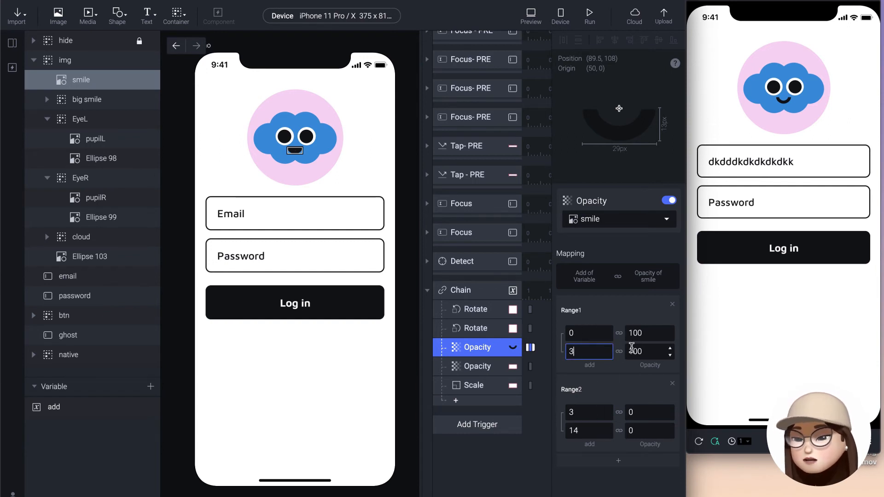
{"action": "left_click", "coordinate": [640, 351]}
{"action": "left_click_drag", "start_coordinate": [639, 351], "coordinate": [629, 351]}
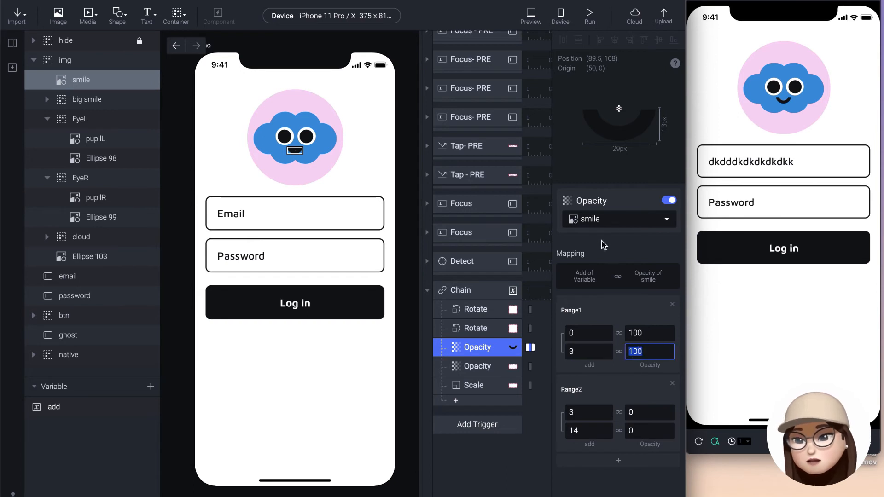
{"action": "left_click", "coordinate": [585, 416]}
{"action": "left_click", "coordinate": [582, 431]}
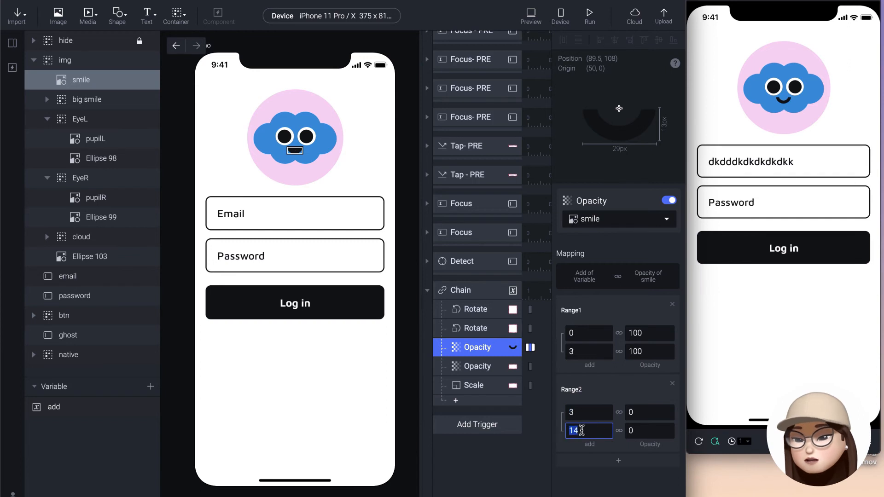
{"action": "left_click", "coordinate": [640, 413]}
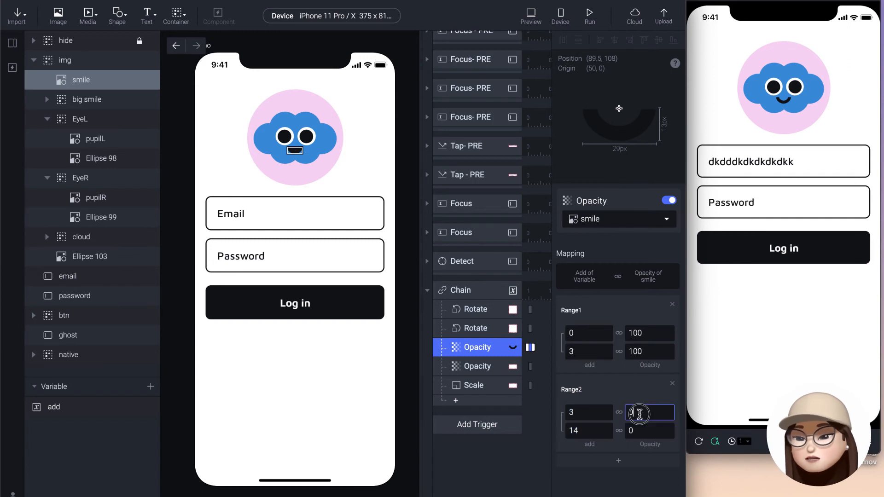
{"action": "left_click", "coordinate": [475, 366]}
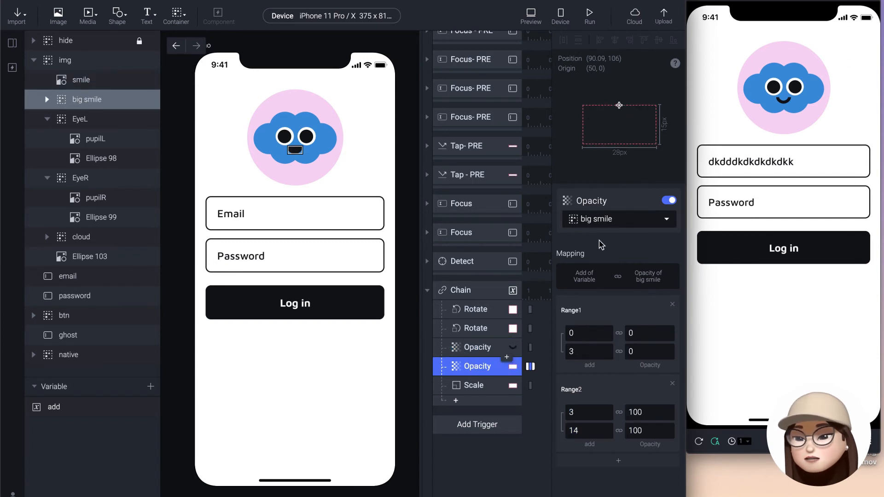
{"action": "left_click", "coordinate": [586, 428]}
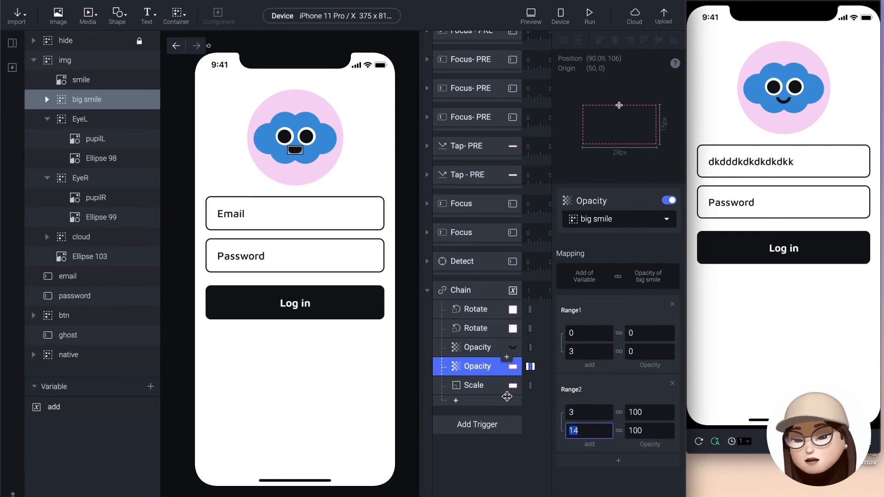
Review the big smile Scale response's range mapping and its Chain trigger, and focus the preview's Email field
{"action": "left_click", "coordinate": [478, 386]}
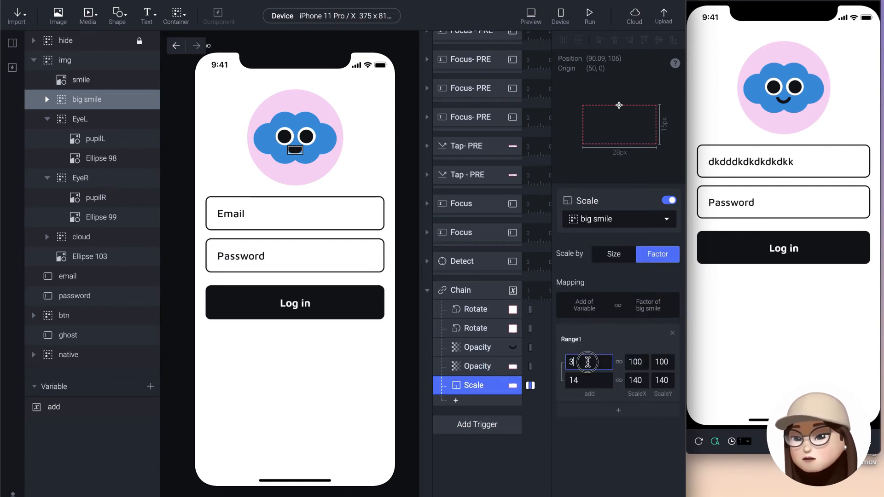
{"action": "left_click", "coordinate": [629, 362]}
{"action": "left_click", "coordinate": [635, 379]}
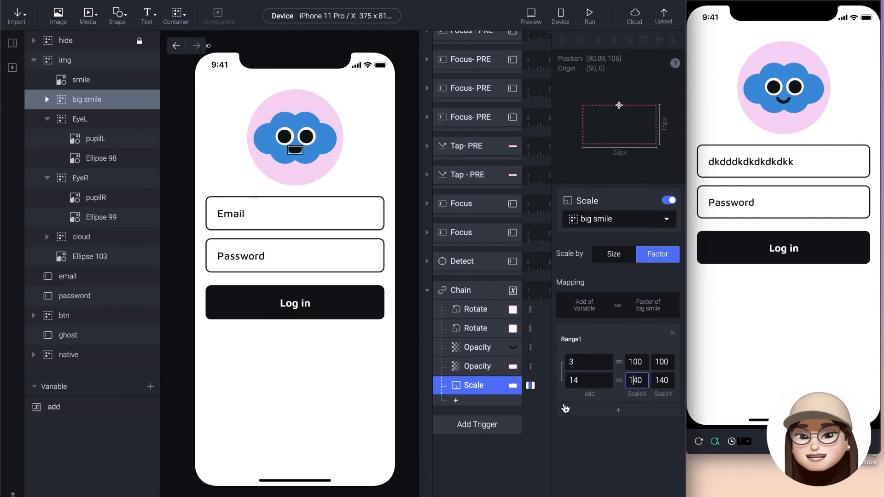
{"action": "left_click", "coordinate": [462, 290]}
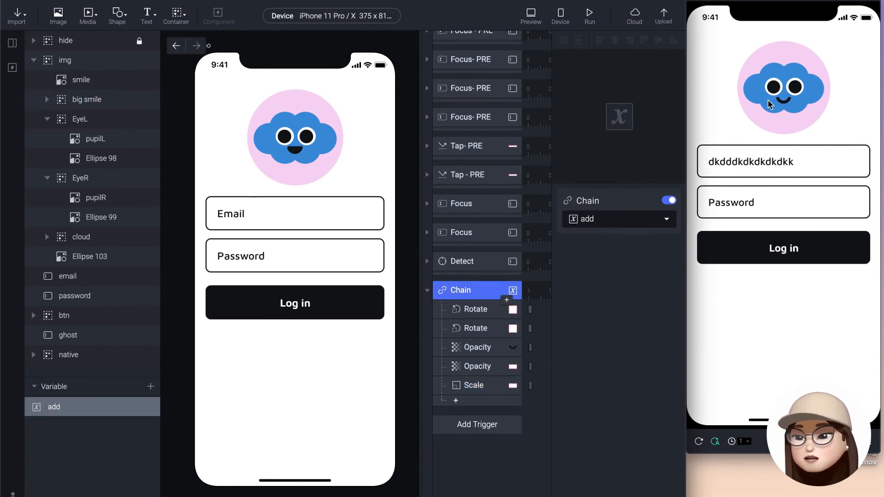
{"action": "left_click", "coordinate": [750, 161]}
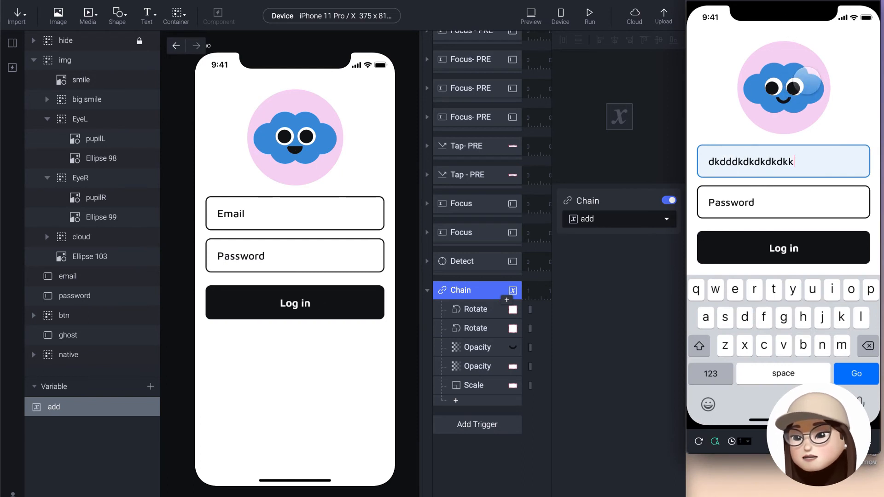
Collapse the Chain trigger and add a Focus trigger for the password input, set to Focus In
{"action": "left_click", "coordinate": [431, 291]}
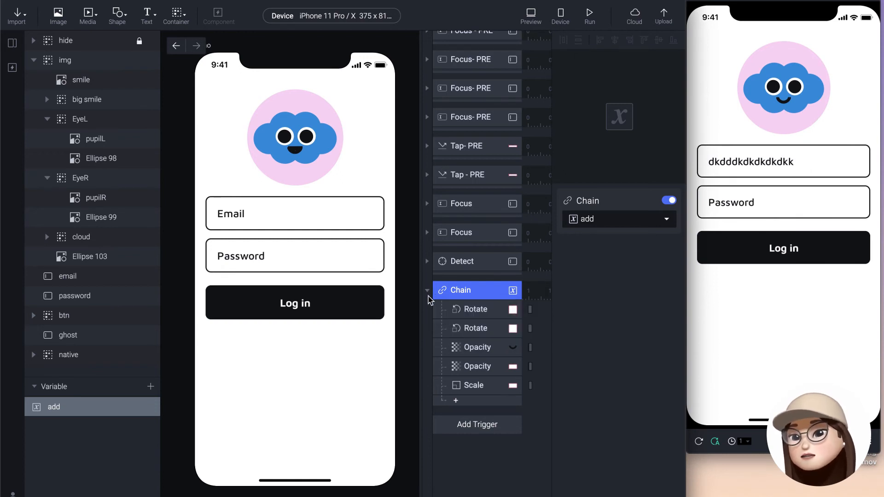
{"action": "left_click", "coordinate": [429, 295]}
{"action": "left_click", "coordinate": [452, 319]}
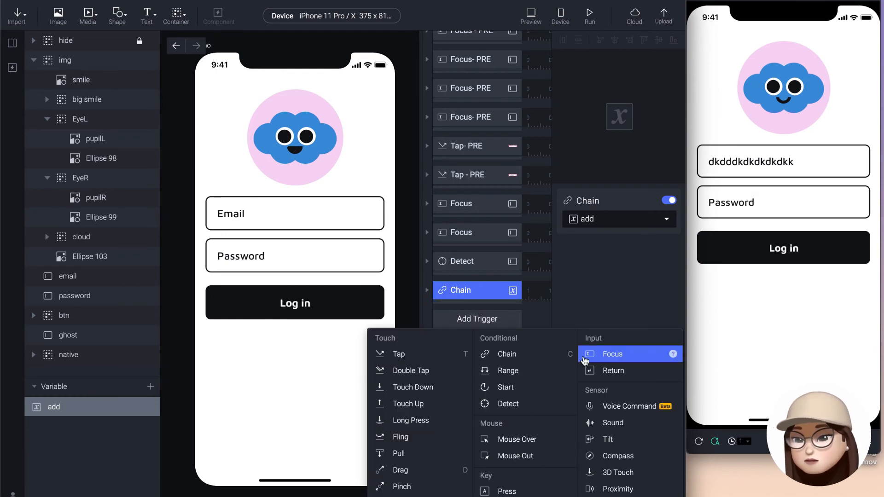
{"action": "left_click", "coordinate": [635, 354]}
{"action": "left_click", "coordinate": [614, 220]}
{"action": "type", "text": "p"}
{"action": "left_click", "coordinate": [609, 263]}
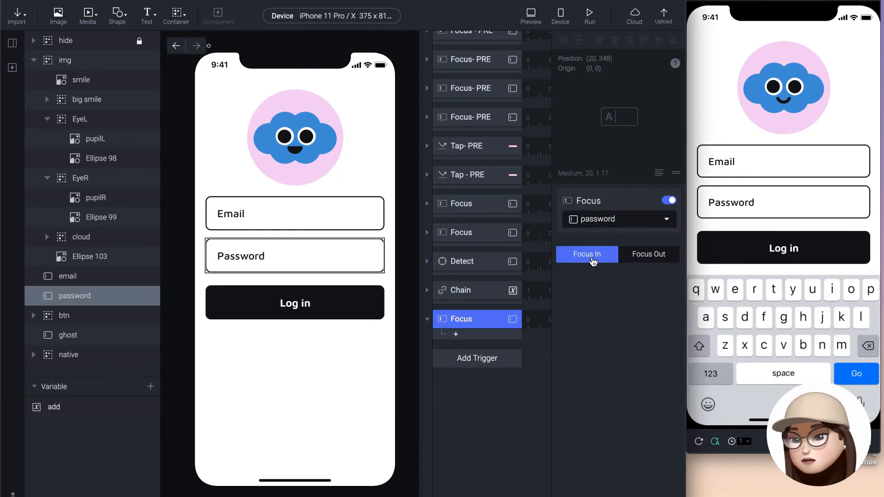
Add a Move response to the password Focus In trigger that moves the left layer to X 43, Y 25
{"action": "left_click", "coordinate": [457, 338]}
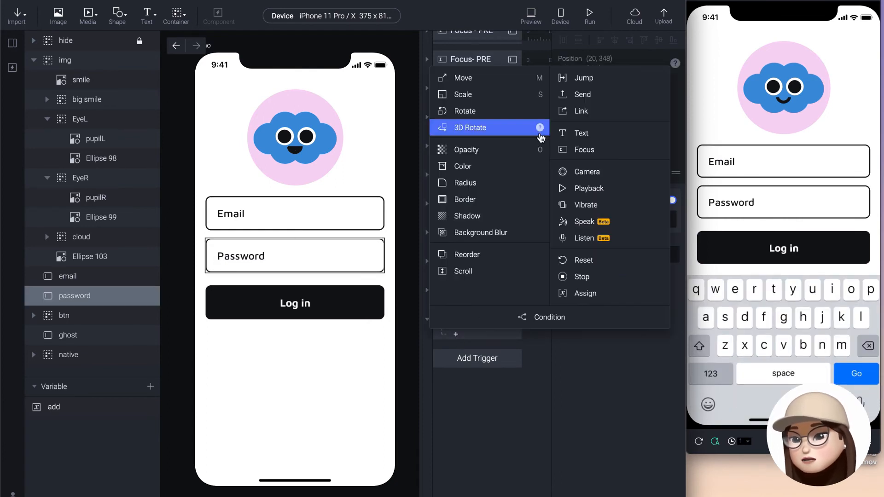
{"action": "left_click", "coordinate": [511, 82]}
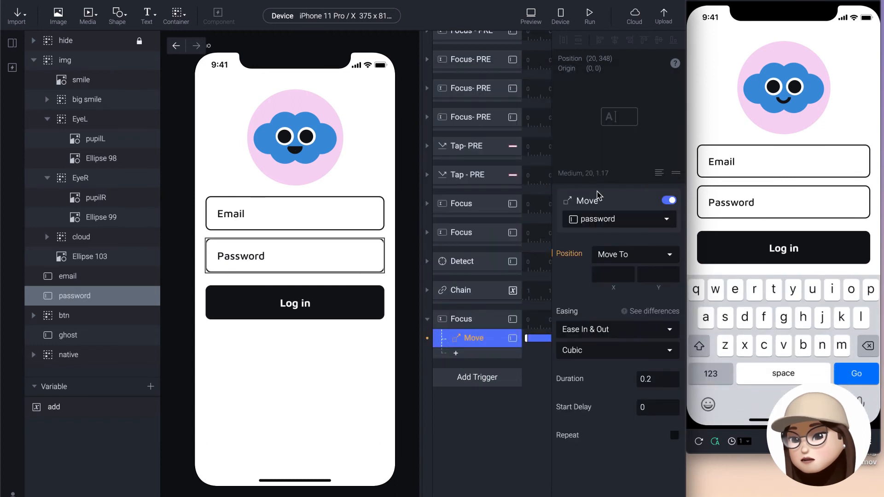
{"action": "left_click", "coordinate": [597, 220]}
{"action": "type", "text": "left"}
{"action": "left_click", "coordinate": [598, 271]}
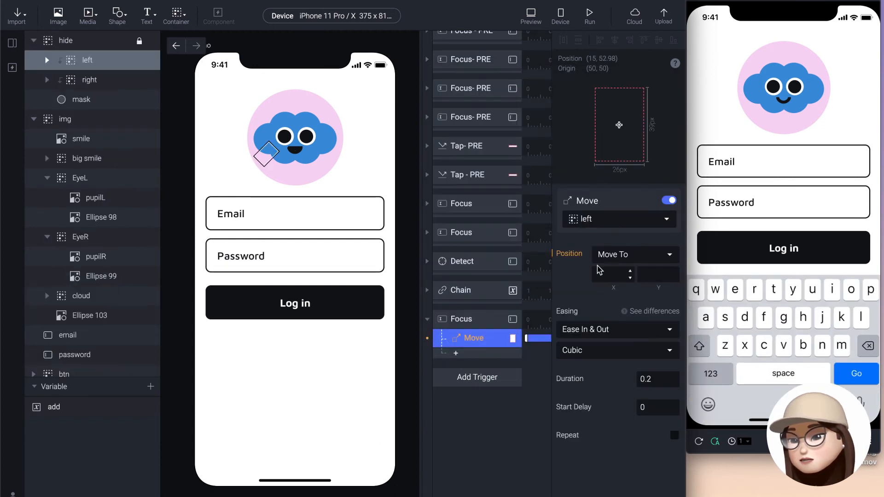
{"action": "left_click", "coordinate": [611, 274]}
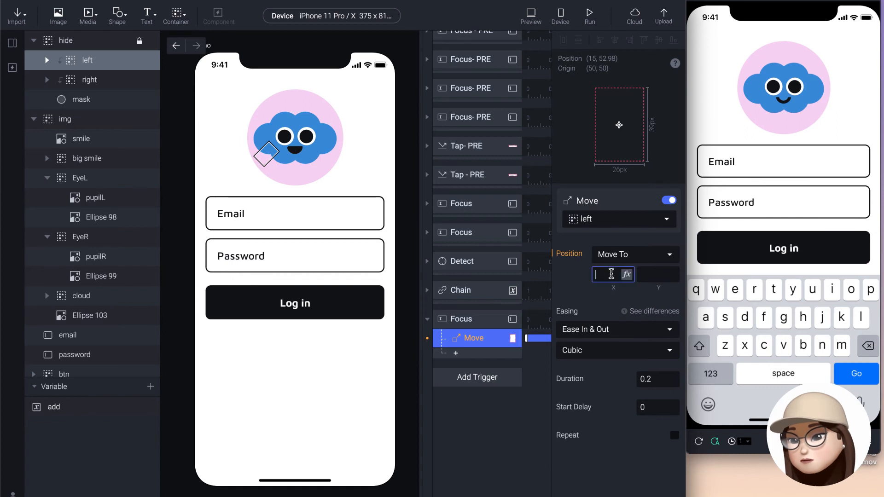
{"action": "type", "text": "43"}
{"action": "left_click", "coordinate": [653, 275]}
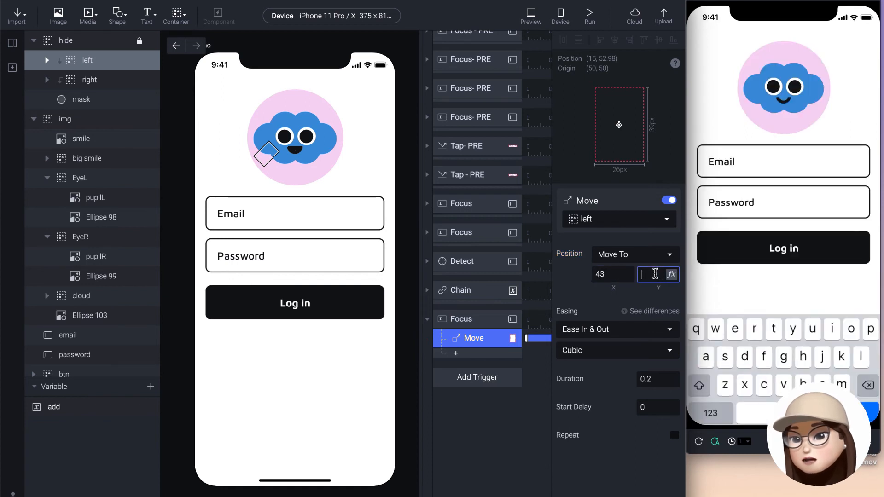
{"action": "type", "text": "25"}
{"action": "key", "text": "Return"}
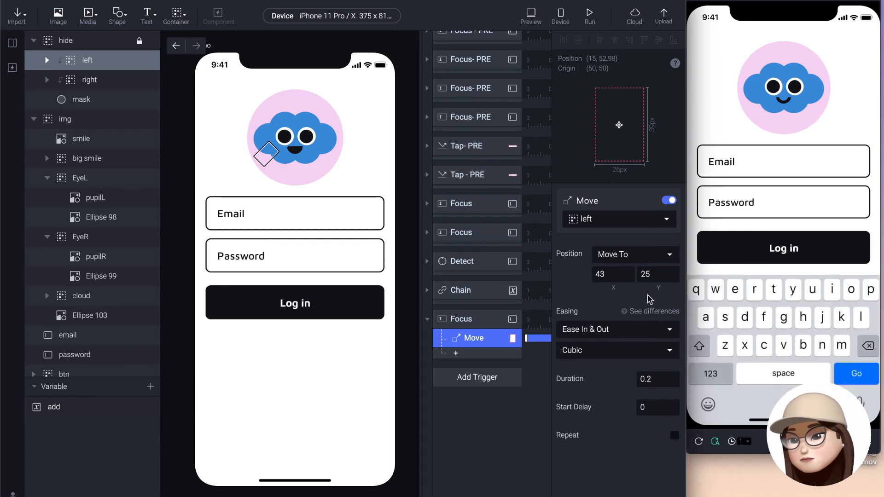
Test the left hand's movement on Password focus in the preview and set its Move duration to 0.6
{"action": "left_click", "coordinate": [733, 167]}
{"action": "left_click", "coordinate": [732, 210]}
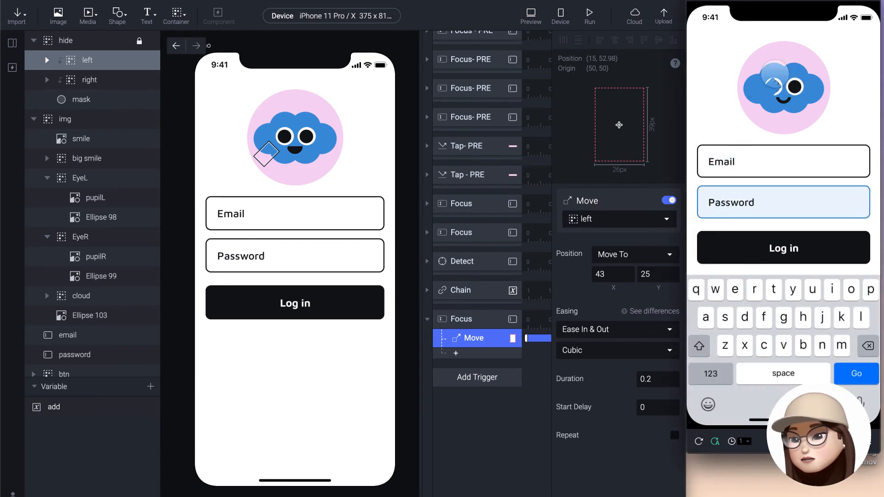
{"action": "left_click", "coordinate": [654, 379]}
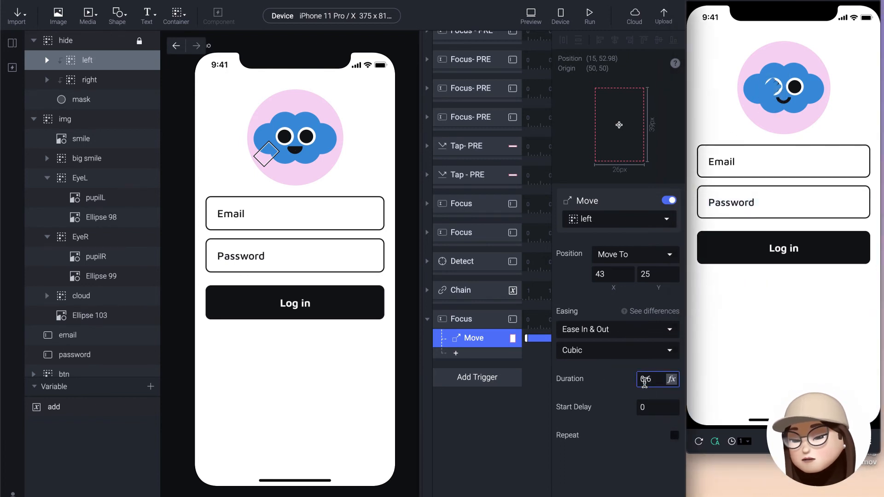
{"action": "left_click", "coordinate": [517, 401]}
Duplicate the left layer's Move response, retarget the copy to the right layer, and set its position to X 97, Y 26
{"action": "left_click", "coordinate": [487, 341]}
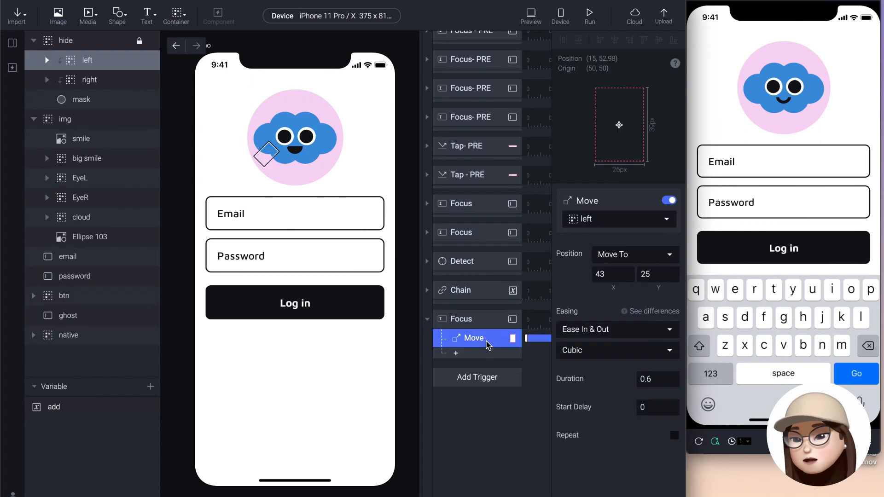
{"action": "key", "text": "ctrl+d"}
{"action": "left_click", "coordinate": [593, 220]}
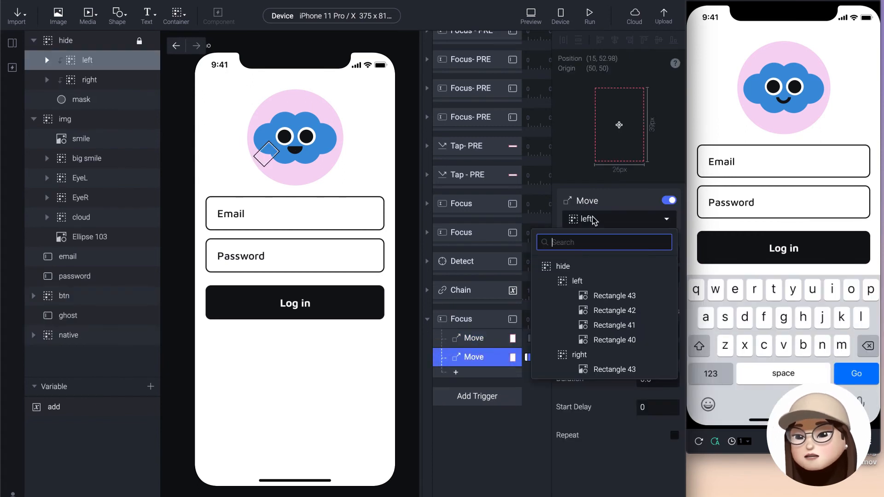
{"action": "type", "text": "right"}
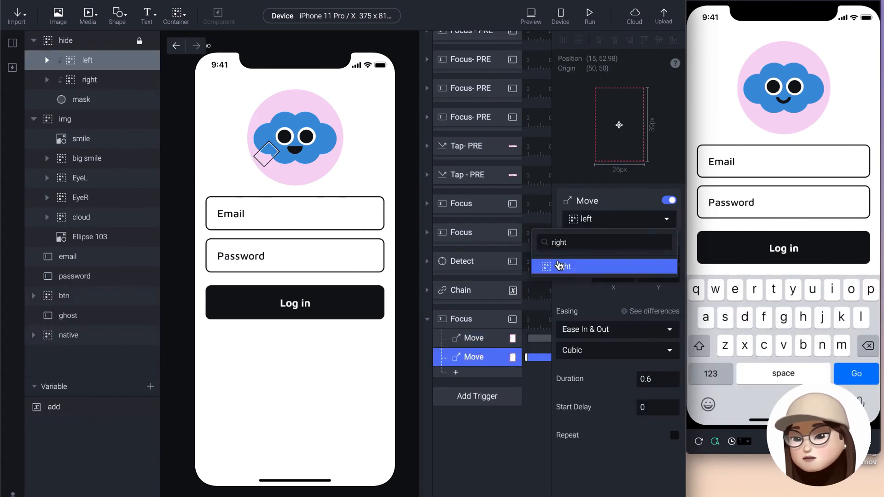
{"action": "left_click", "coordinate": [577, 263]}
{"action": "left_click", "coordinate": [601, 274]}
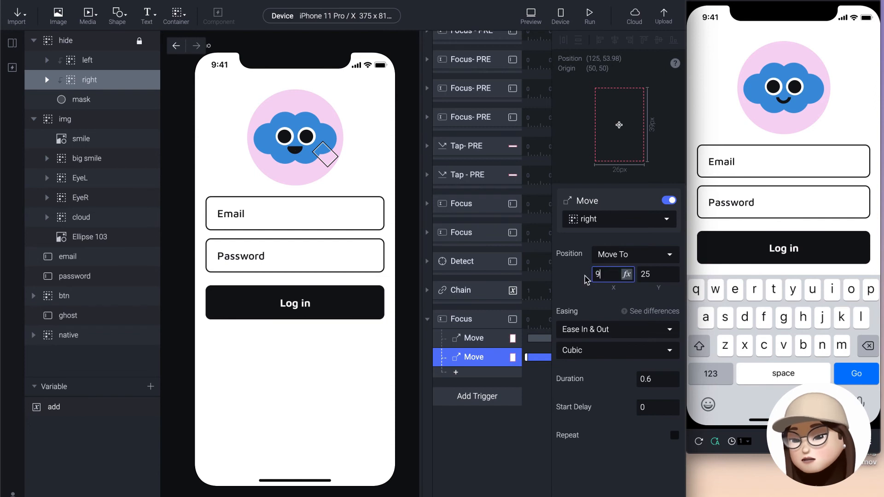
{"action": "left_click", "coordinate": [641, 274]}
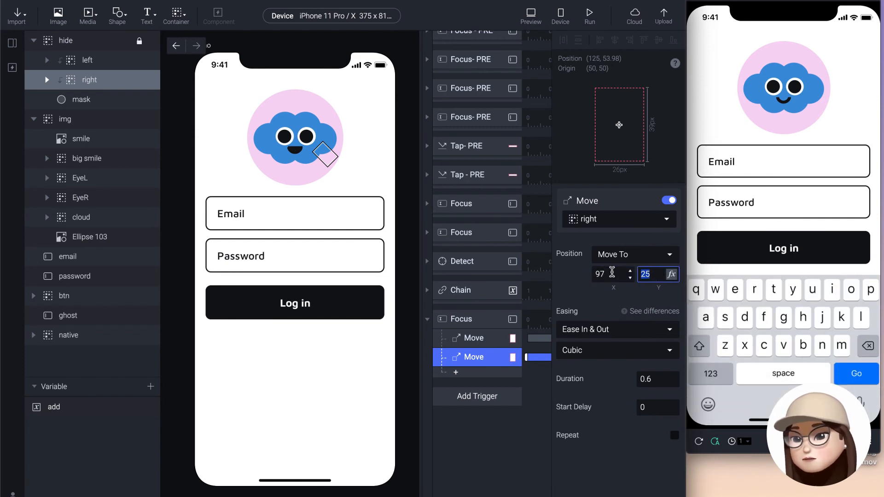
{"action": "left_click", "coordinate": [590, 318]}
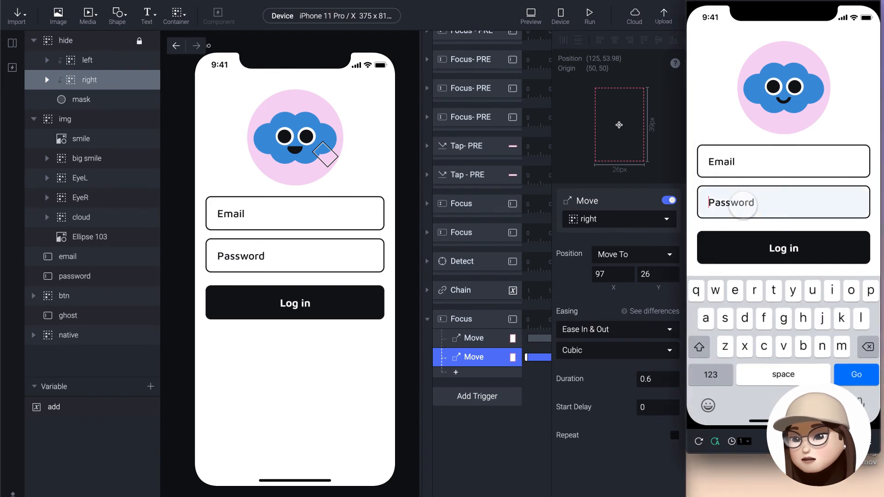
Test Password focus in the preview and review the Focus In trigger's Move responses for the left and right layers
{"action": "left_click", "coordinate": [750, 210]}
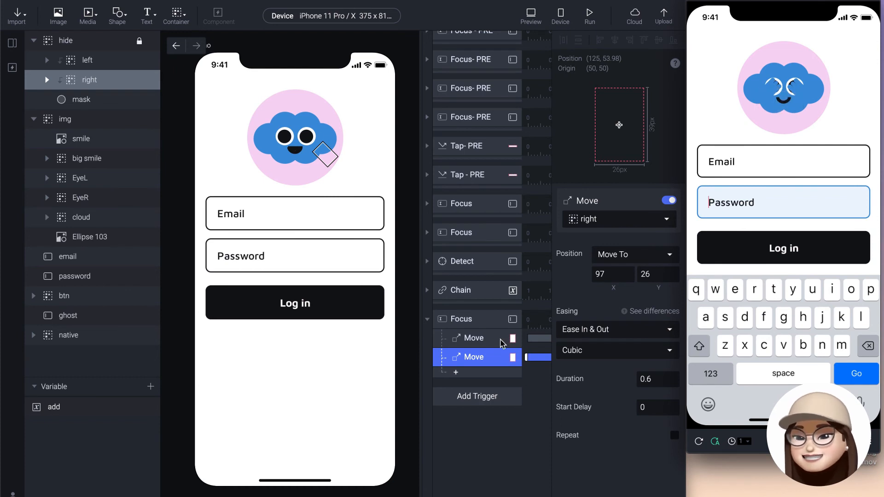
{"action": "left_click", "coordinate": [470, 337]}
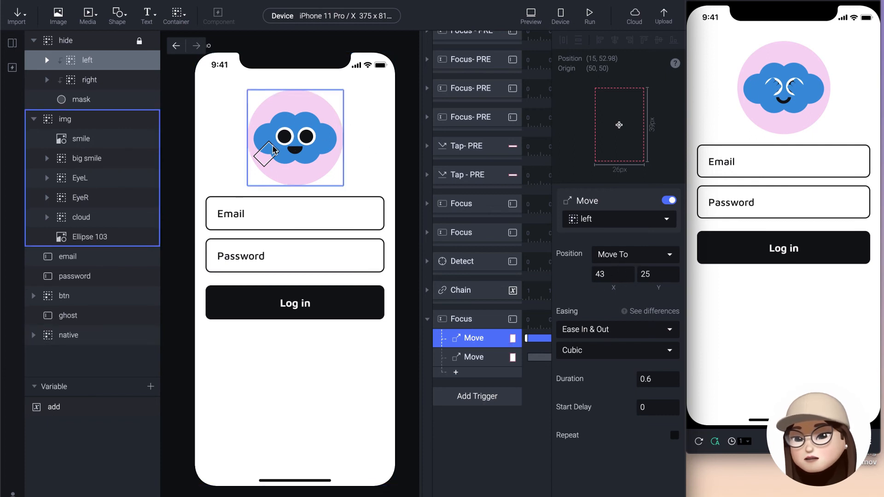
{"action": "left_click", "coordinate": [475, 358]}
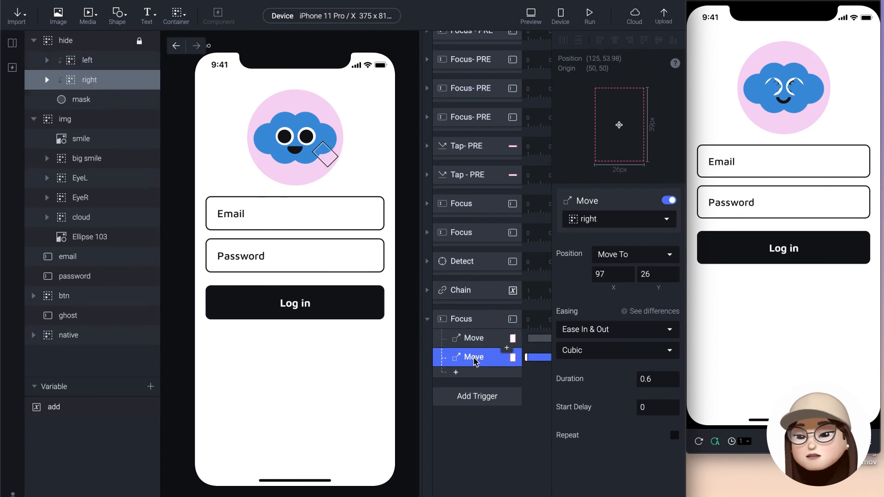
{"action": "left_click", "coordinate": [477, 339]}
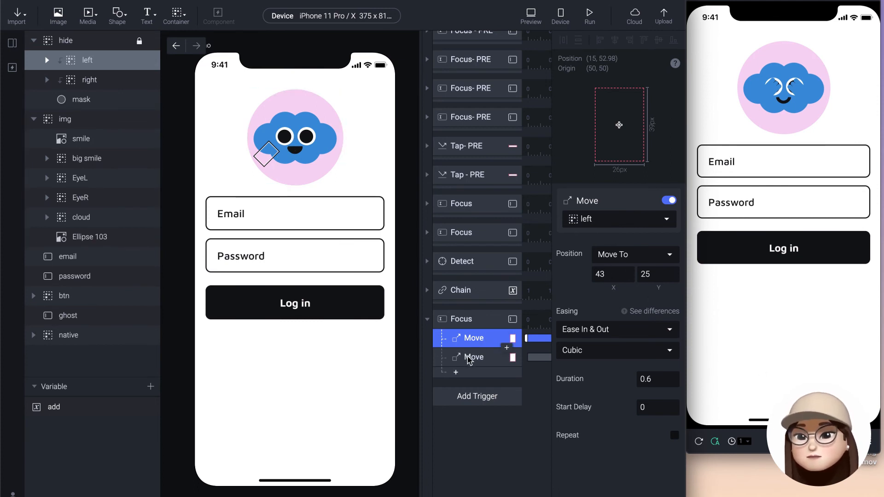
{"action": "left_click", "coordinate": [466, 322]}
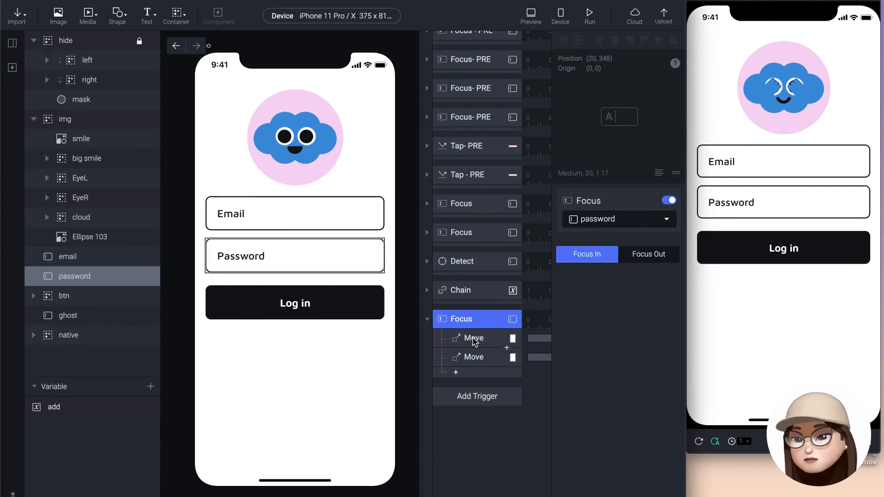
Test how the hands behave in the preview when focus switches between the Email and Password fields
{"action": "left_click", "coordinate": [746, 176]}
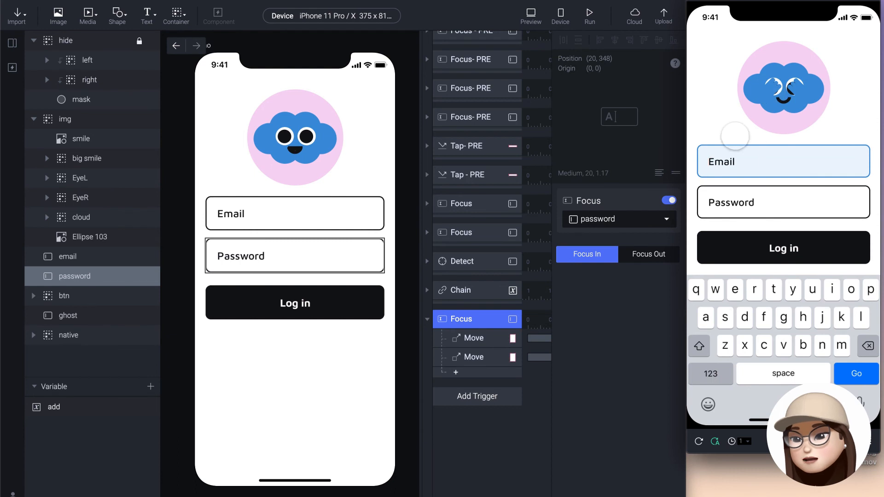
{"action": "left_click", "coordinate": [718, 203]}
{"action": "left_click", "coordinate": [732, 165]}
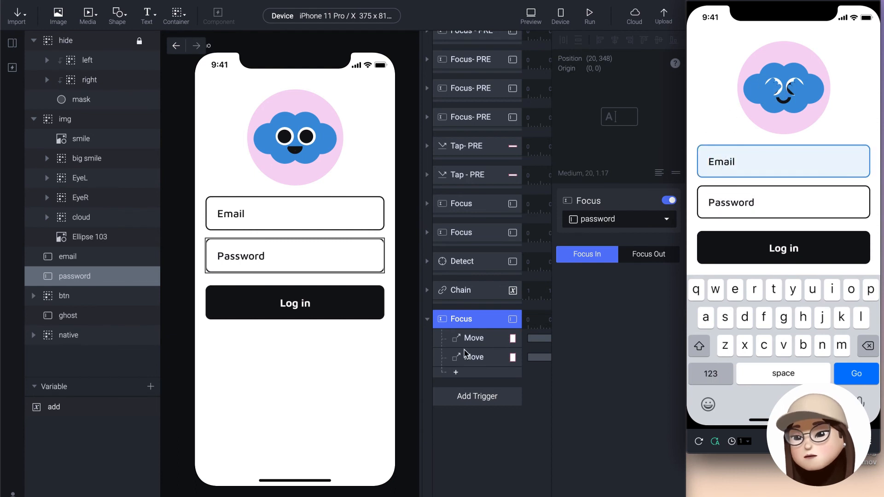
Add a second Focus trigger for the password input and set it to Focus Out
{"action": "left_click", "coordinate": [474, 393]}
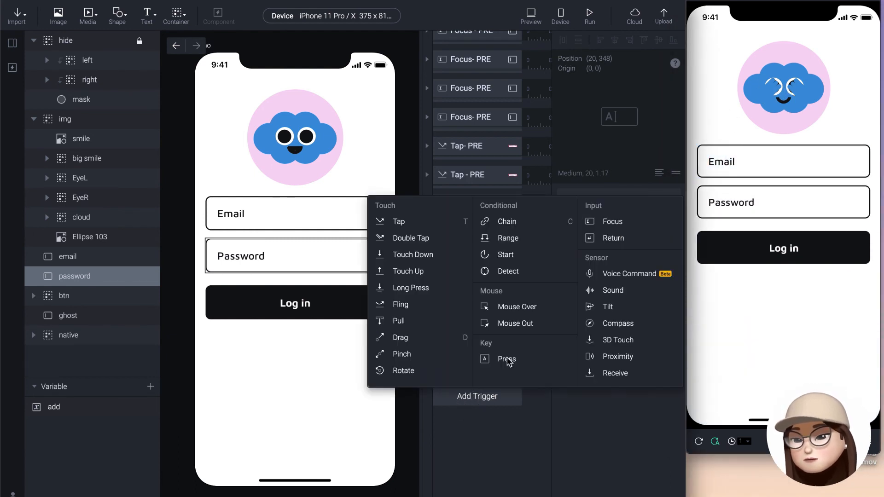
{"action": "left_click", "coordinate": [633, 225]}
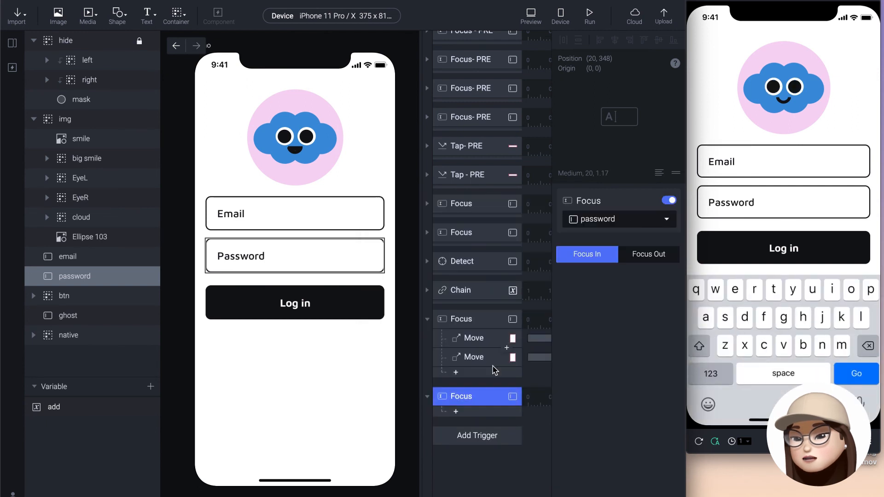
{"action": "scroll", "coordinate": [497, 364], "scroll_direction": "down", "scroll_amount": 2}
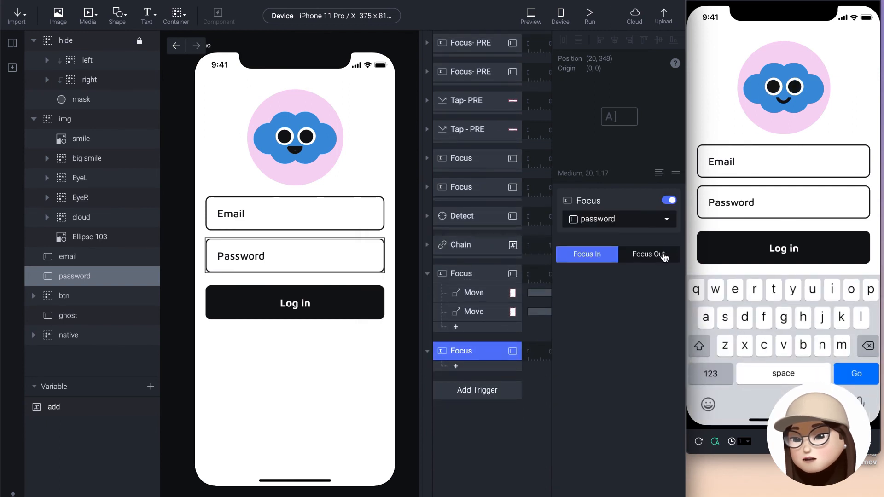
{"action": "left_click", "coordinate": [647, 256]}
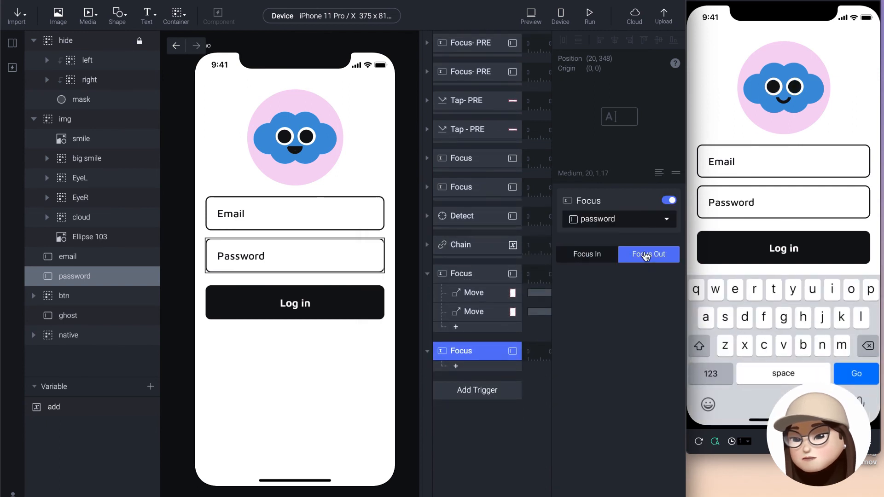
Add a Reset response to the password Focus Out trigger, targeting the left layer
{"action": "left_click", "coordinate": [457, 367]}
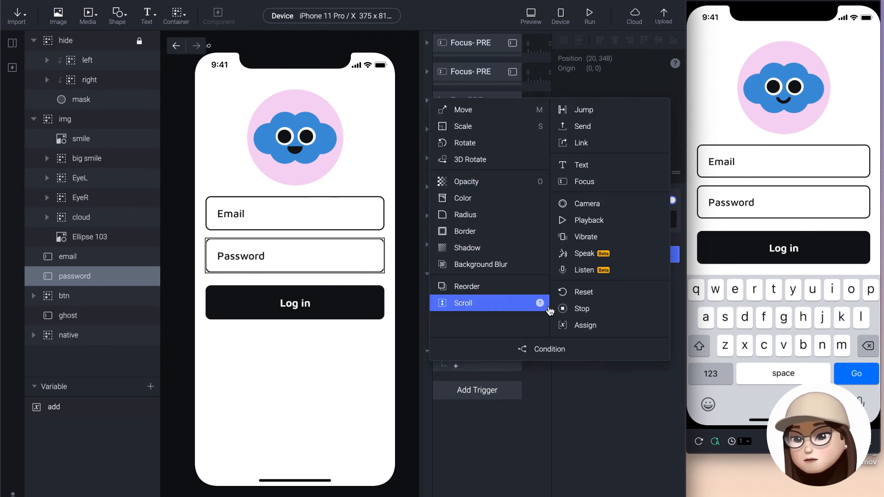
{"action": "left_click", "coordinate": [582, 299]}
{"action": "left_click", "coordinate": [599, 220]}
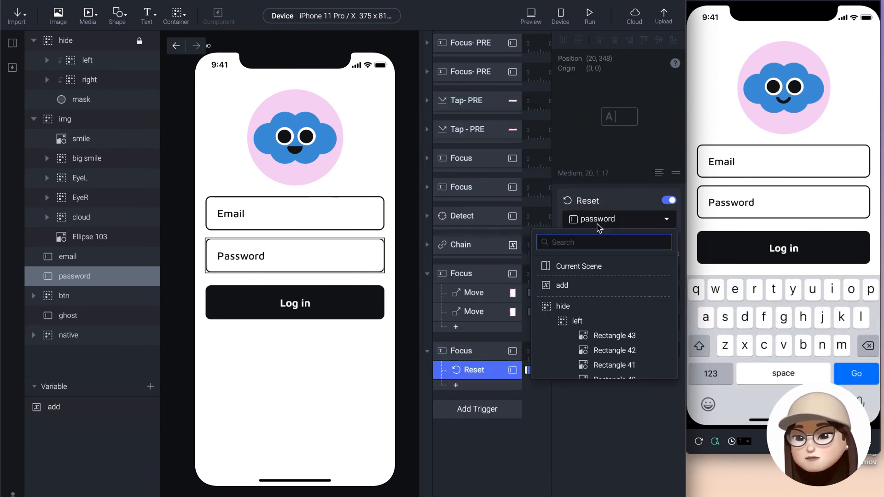
{"action": "type", "text": "left"}
{"action": "left_click", "coordinate": [579, 264]}
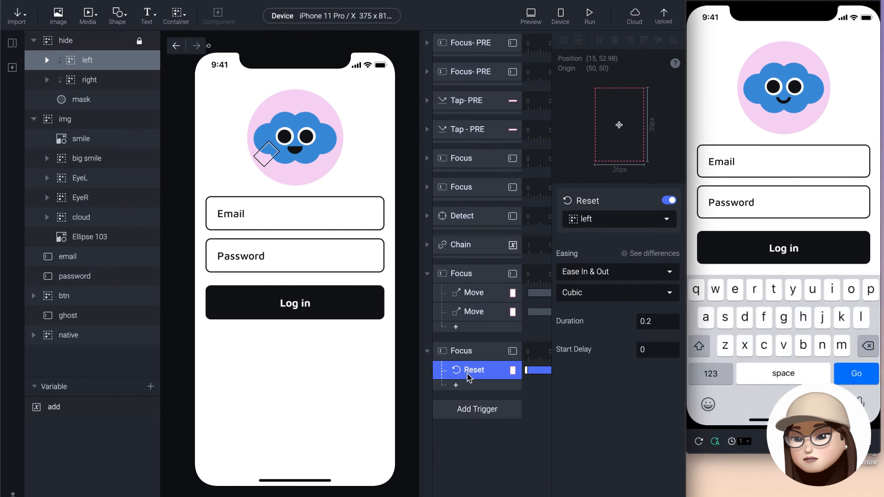
Duplicate the left layer's Reset response for the right layer and test switching focus from Password to Email in the preview
{"action": "key", "text": "super+d"}
{"action": "left_click", "coordinate": [589, 220]}
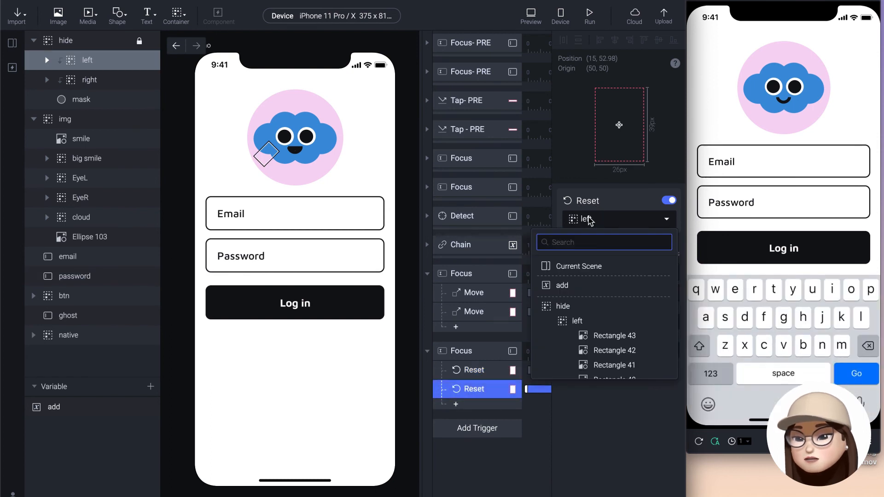
{"action": "type", "text": "right"}
{"action": "left_click", "coordinate": [575, 263]}
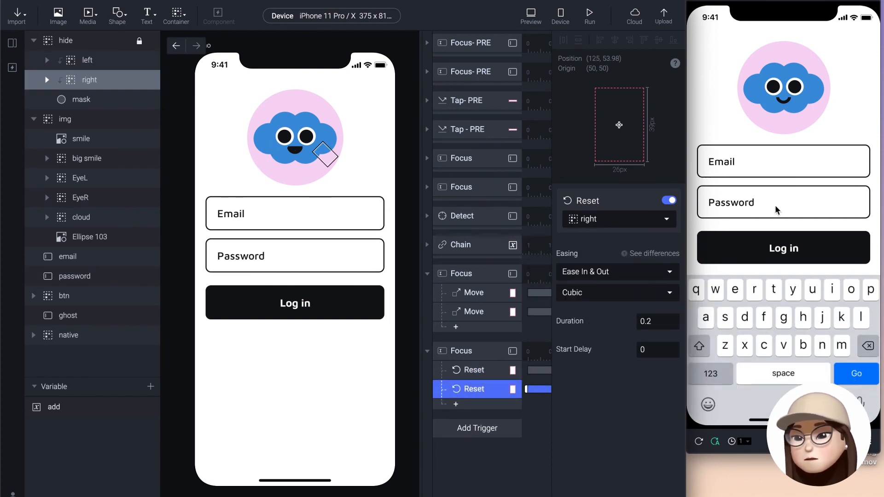
{"action": "left_click", "coordinate": [728, 205]}
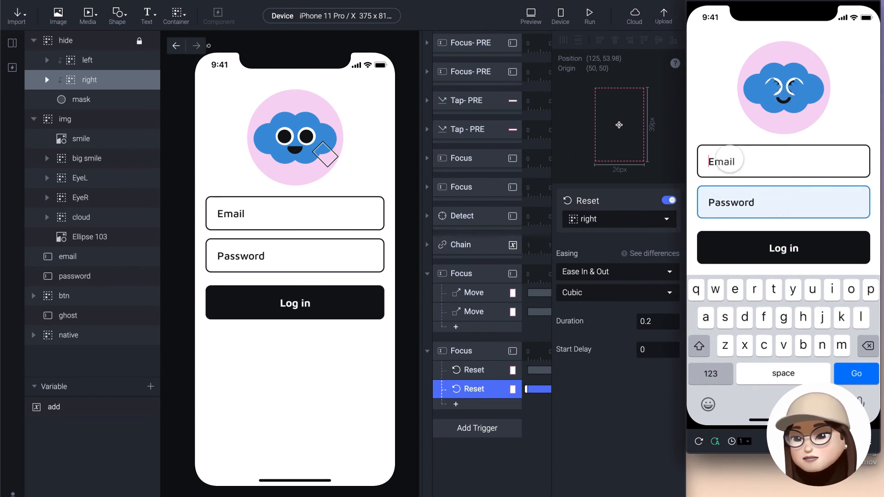
{"action": "left_click", "coordinate": [727, 160]}
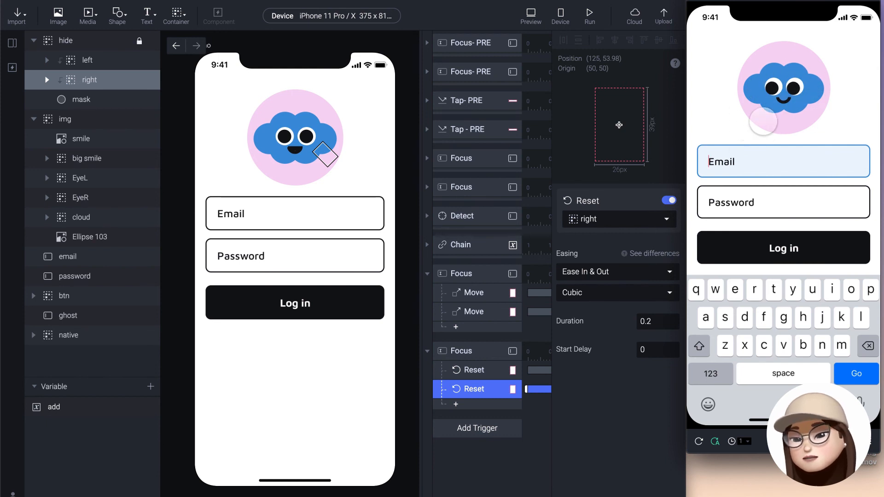
Set the duration of both Reset responses in the password Focus Out trigger to 0.6
{"action": "left_click", "coordinate": [485, 378]}
{"action": "left_click", "coordinate": [481, 373], "text": "shift"}
{"action": "left_click", "coordinate": [651, 325]}
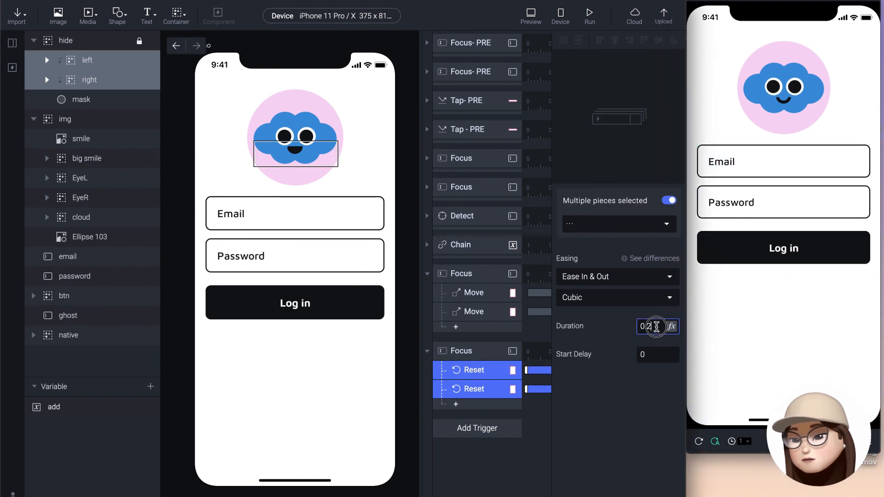
{"action": "type", "text": "0.3"}
{"action": "key", "text": "BackSpace"}
{"action": "type", "text": "6"}
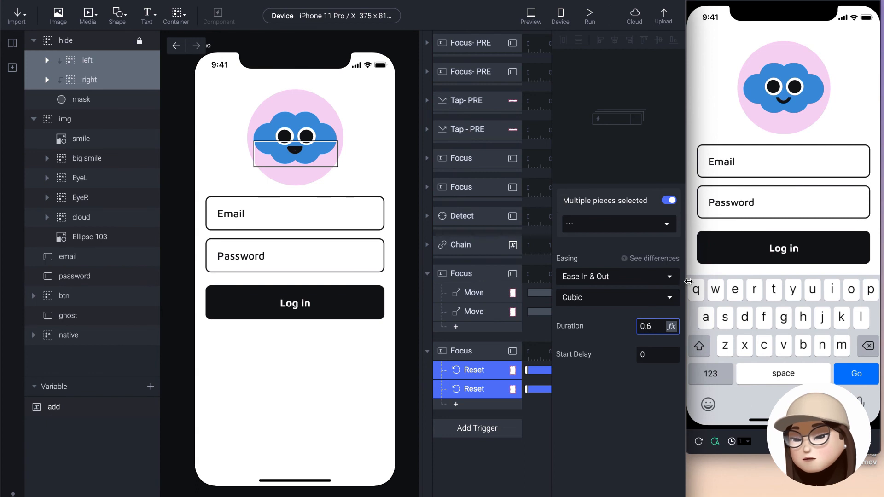
Test the hands' return speed in the preview by switching focus between the Password and Email fields
{"action": "left_click", "coordinate": [739, 206]}
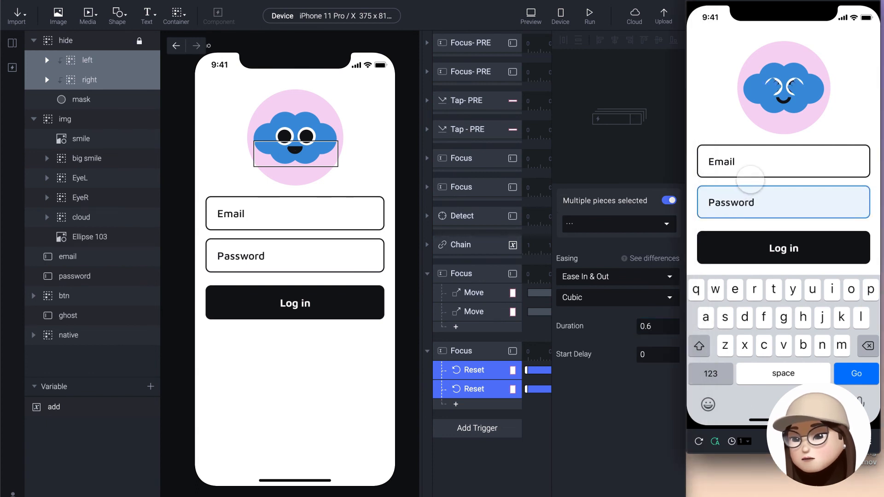
{"action": "left_click", "coordinate": [758, 161]}
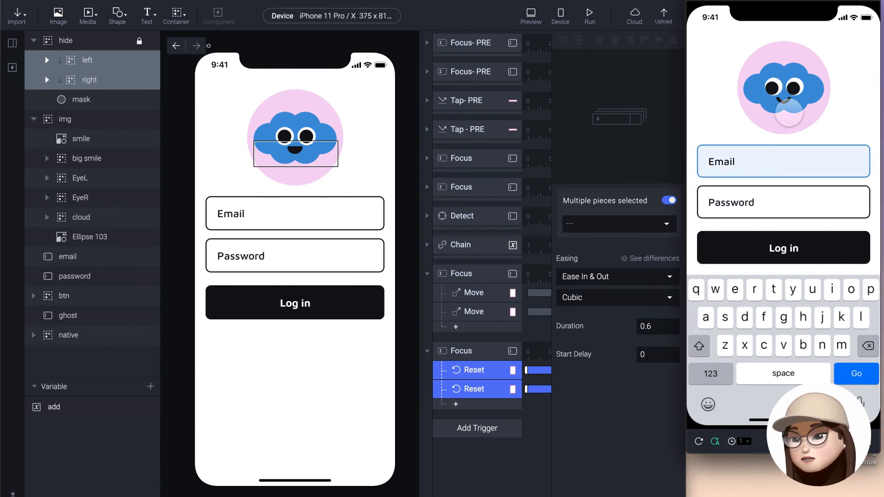
{"action": "left_click", "coordinate": [745, 202]}
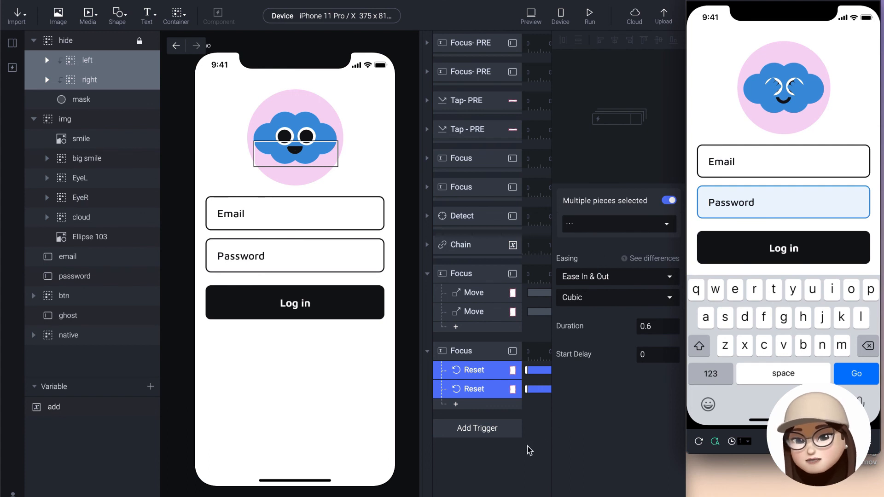
Restart the preview and test the character's reaction to adding and deleting repeated "fk" text in the Email field
{"action": "left_click", "coordinate": [694, 441]}
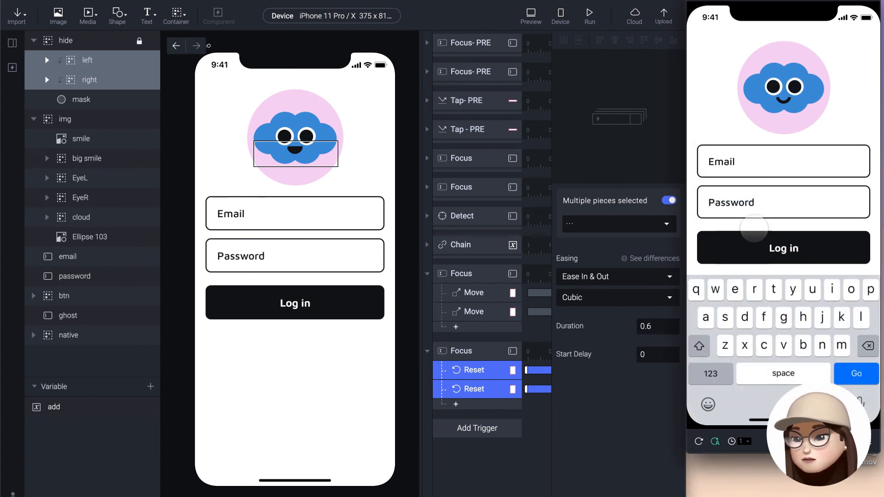
{"action": "left_click", "coordinate": [733, 162]}
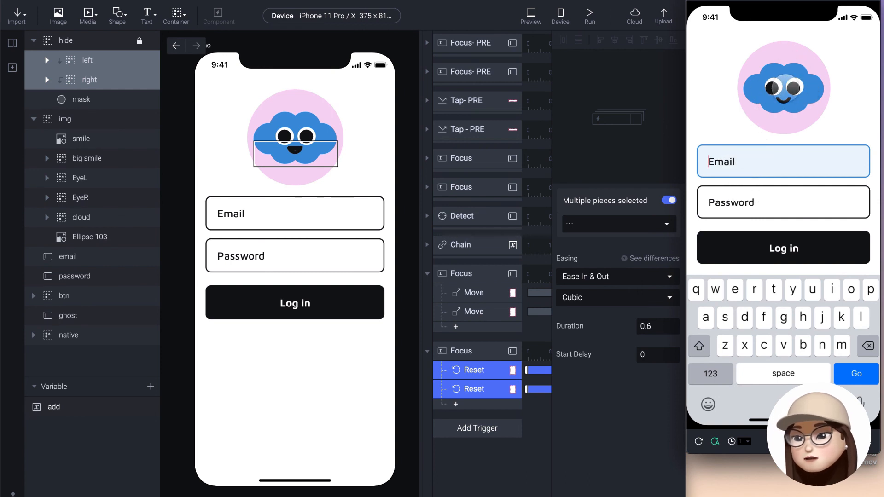
{"action": "type", "text": "fk"}
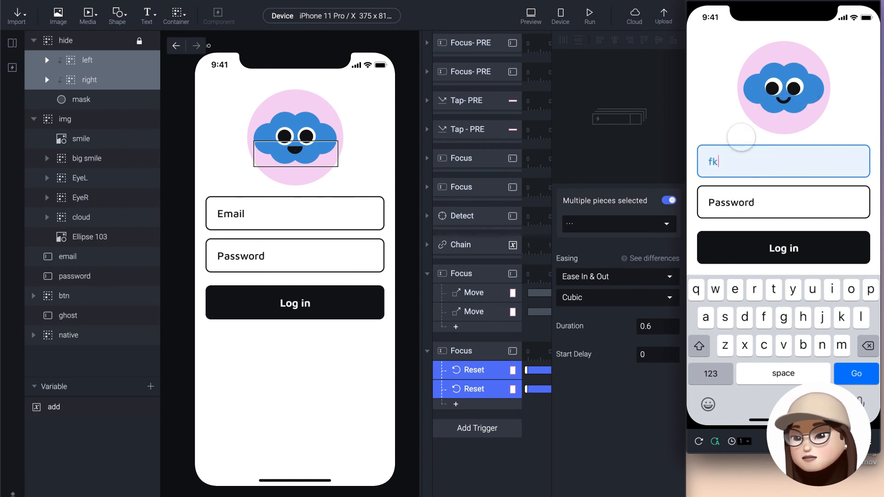
{"action": "type", "text": "fkfkfkfkfk"}
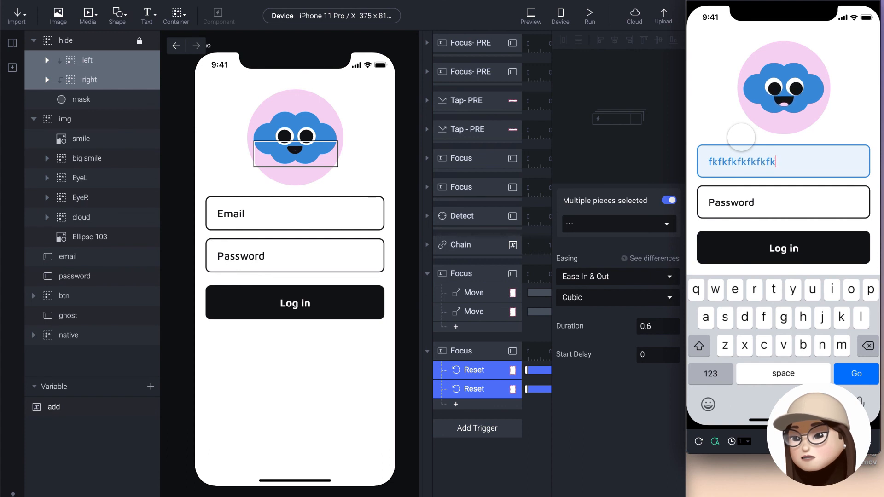
{"action": "key", "text": "BackSpace"}
{"action": "key", "text": "BackSpace"}
{"action": "key", "text": "BackSpace"}
{"action": "key", "text": "BackSpace"}
{"action": "key", "text": "BackSpace"}
{"action": "key", "text": "BackSpace"}
{"action": "key", "text": "BackSpace"}
{"action": "key", "text": "BackSpace"}
{"action": "key", "text": "BackSpace"}
{"action": "key", "text": "BackSpace"}
{"action": "key", "text": "BackSpace"}
{"action": "key", "text": "BackSpace"}
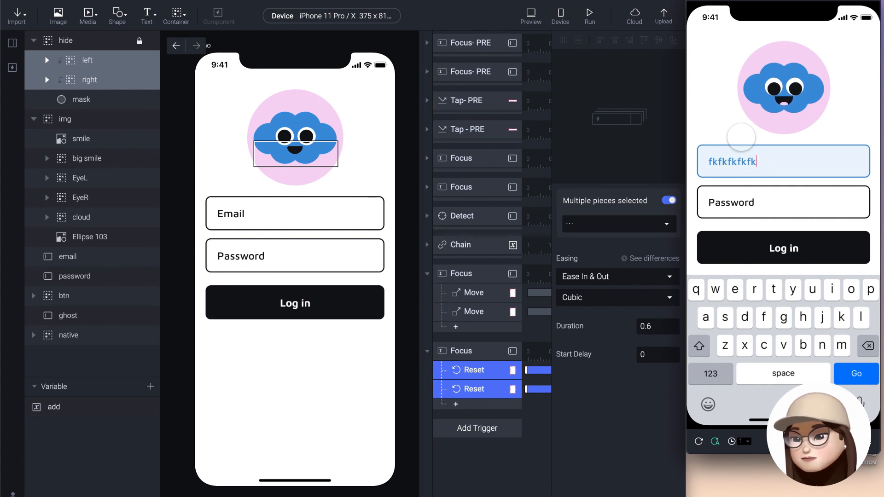
Test the full login flow in the preview by entering a sample email and a password and submitting with Log in
{"action": "type", "text": "name@gmail.com"}
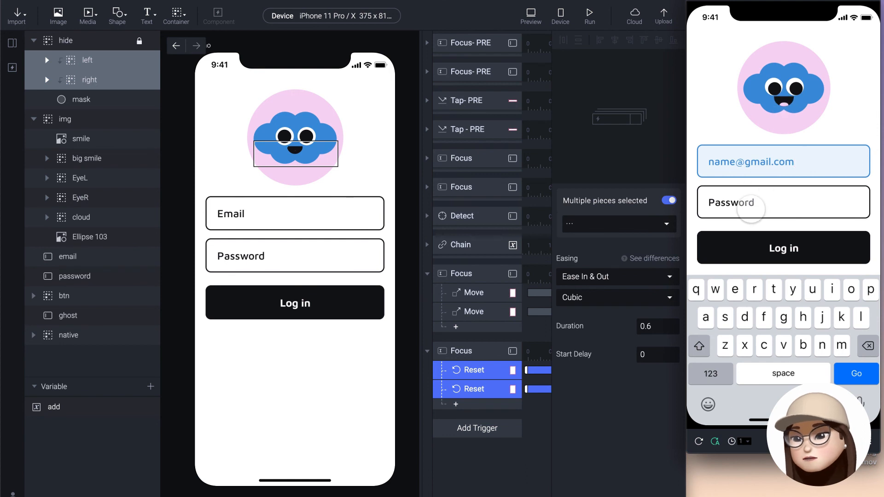
{"action": "left_click", "coordinate": [750, 209]}
{"action": "type", "text": "••"}
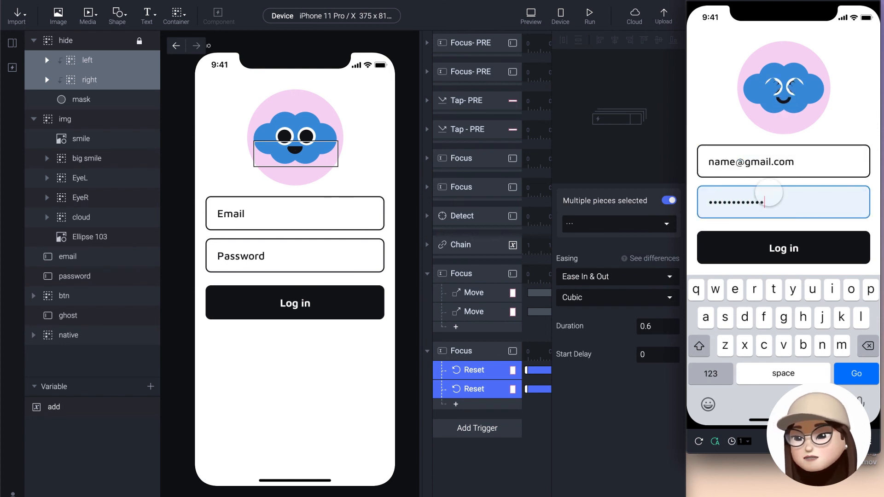
{"action": "left_click", "coordinate": [768, 249]}
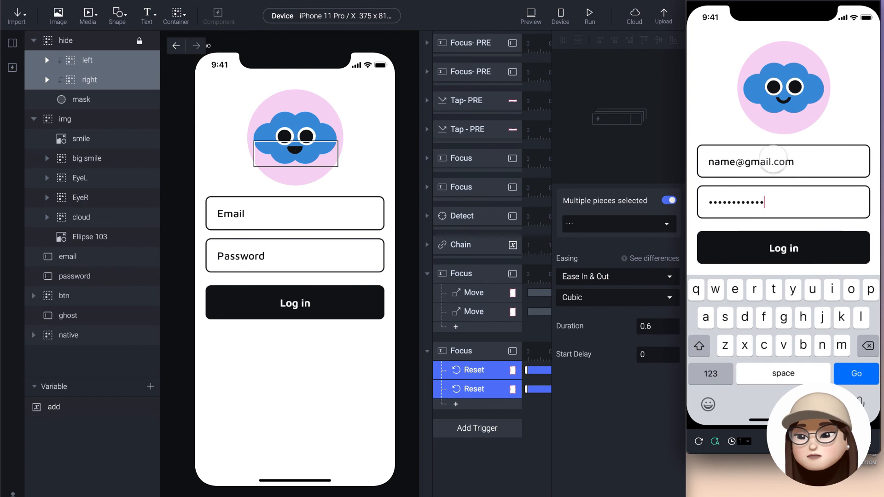
{"action": "left_click", "coordinate": [802, 184]}
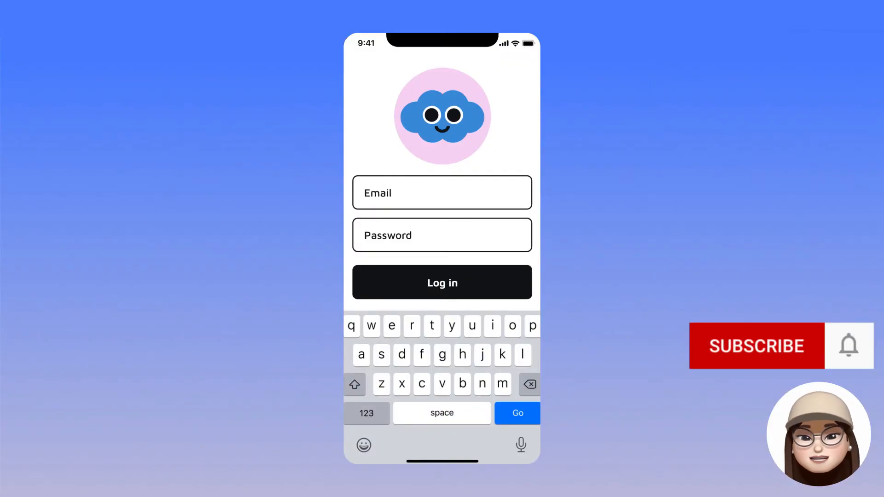
Test the eye and mouth reactions in the full prototype by entering, partly deleting and retyping a sample email address
{"action": "left_click", "coordinate": [438, 191]}
{"action": "type", "text": "n"}
{"action": "key", "text": "BackSpace"}
{"action": "type", "text": "name@gmail"}
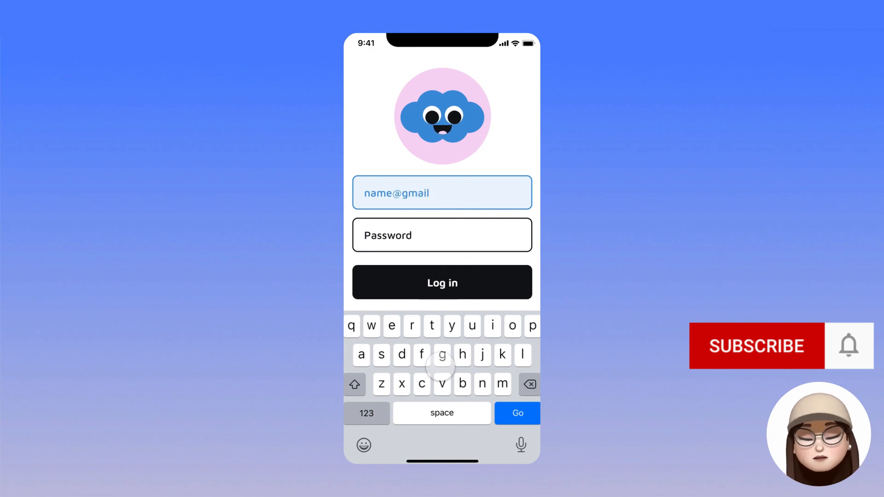
{"action": "key", "text": "BackSpace"}
{"action": "key", "text": "BackSpace"}
{"action": "key", "text": "BackSpace"}
{"action": "key", "text": "BackSpace"}
{"action": "key", "text": "BackSpace"}
{"action": "key", "text": "BackSpace"}
{"action": "type", "text": "gmai"}
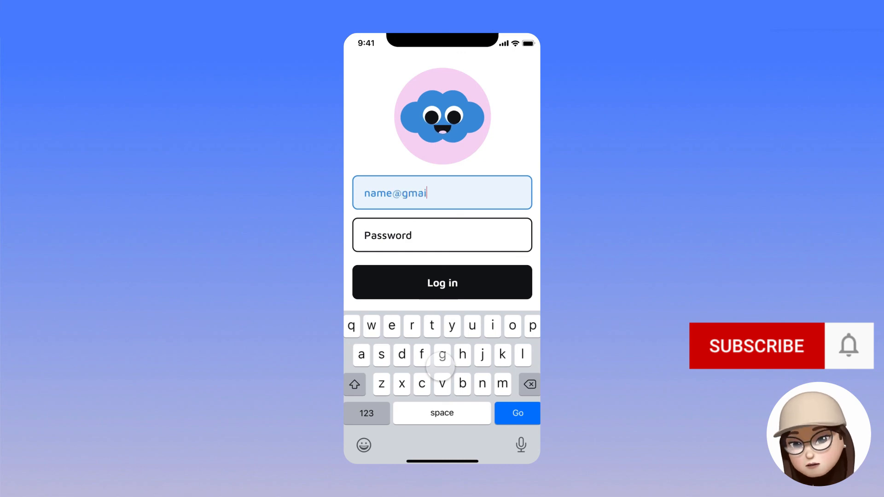
Complete the sample email address and enter a password to test the character covering its eyes
{"action": "type", "text": "l.com"}
{"action": "left_click", "coordinate": [430, 241]}
{"action": "type", "text": "****"}
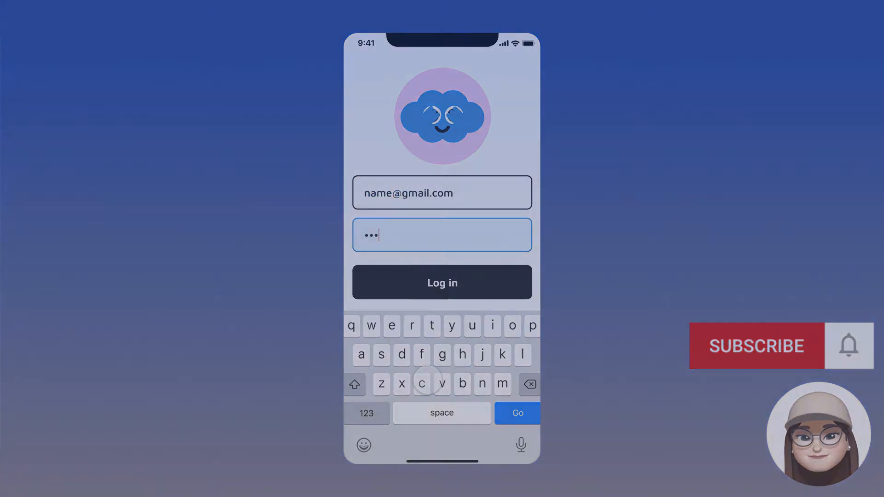